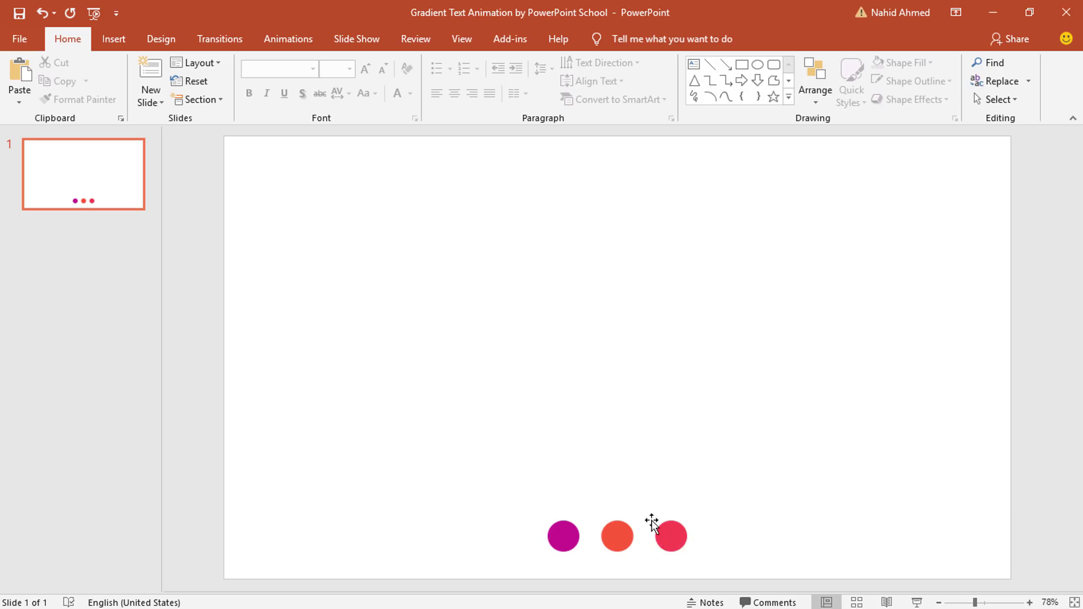
Add a GRADIENTS text box across the right half, set in Montserrat at 90 pt
{"action": "left_click", "coordinate": [695, 66]}
{"action": "mouse_move", "coordinate": [490, 287]}
{"action": "left_mouse_down"}
{"action": "mouse_move", "coordinate": [743, 363]}
{"action": "mouse_move", "coordinate": [985, 377]}
{"action": "left_mouse_up"}
{"action": "type", "text": "GRADIENTS"}
{"action": "key", "text": "ctrl+a"}
{"action": "left_click", "coordinate": [295, 69]}
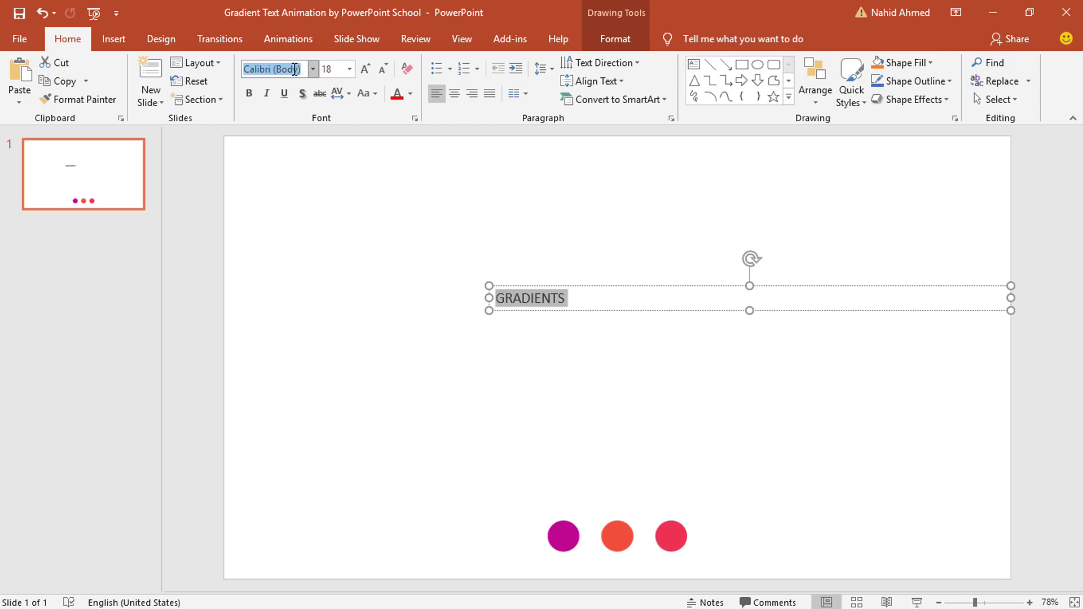
{"action": "type", "text": "Montserrat Extr"}
{"action": "key", "text": "Return"}
{"action": "left_click", "coordinate": [341, 69]}
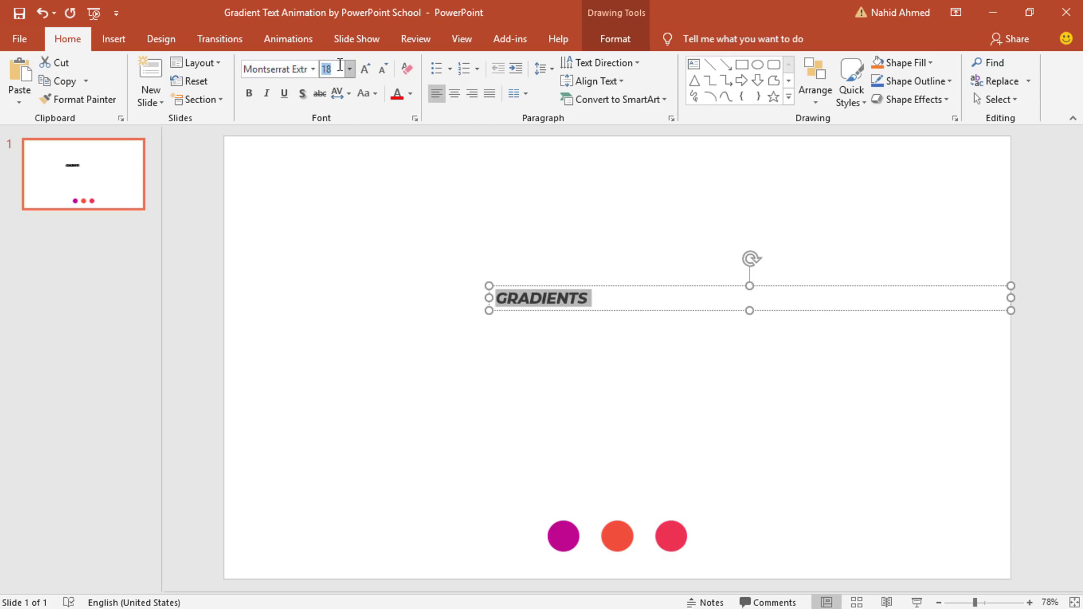
{"action": "key", "text": "Return"}
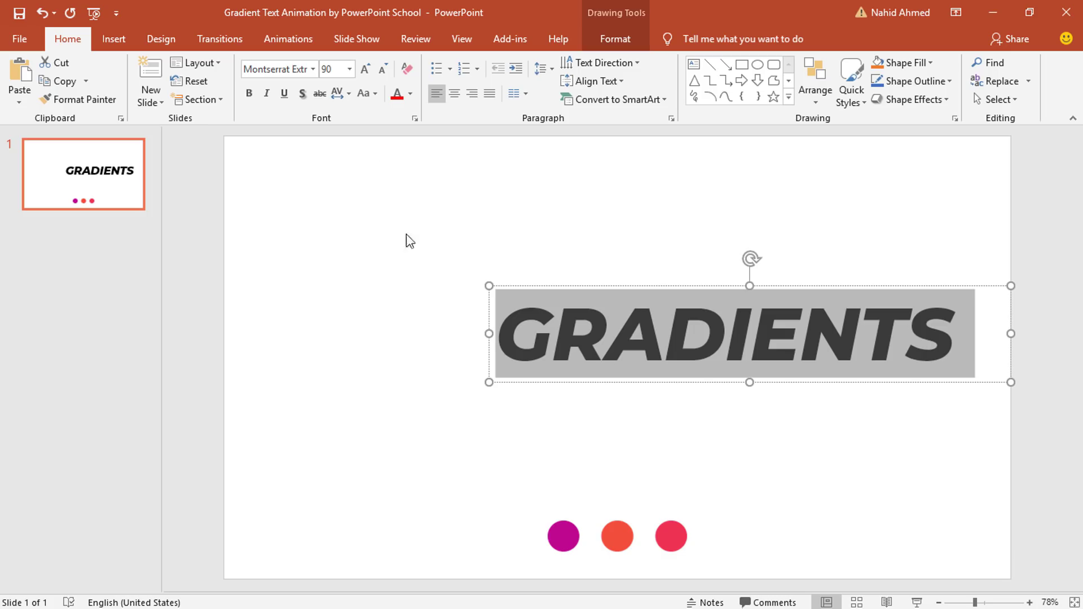
{"action": "left_click", "coordinate": [557, 378]}
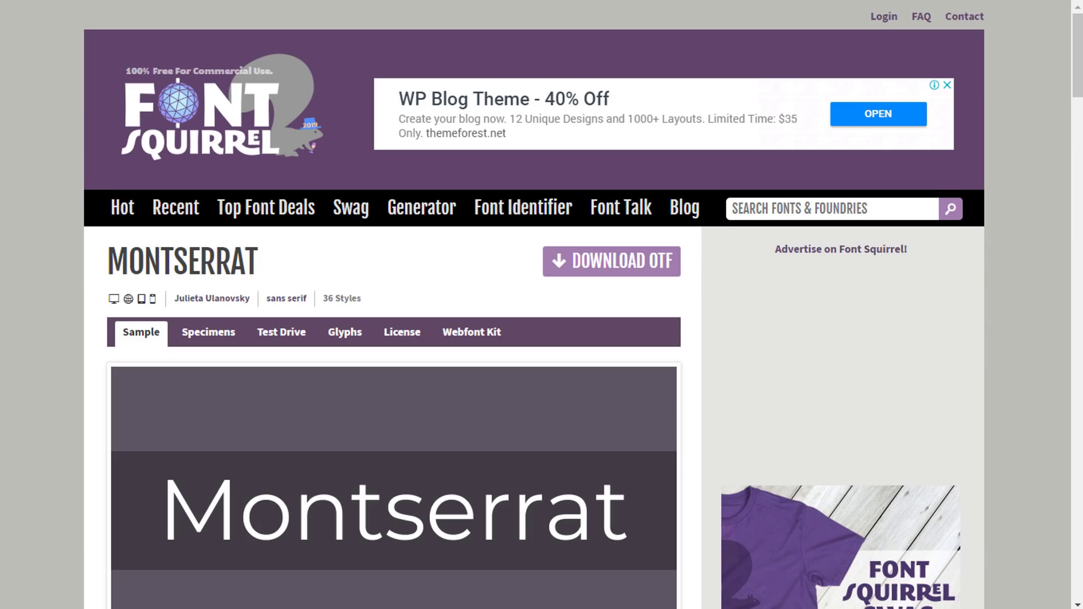
Scroll through Montserrat's style list, then place a copy of GRADIENTS directly below it
{"action": "scroll", "coordinate": [394, 305], "scroll_direction": "down", "scroll_amount": 12}
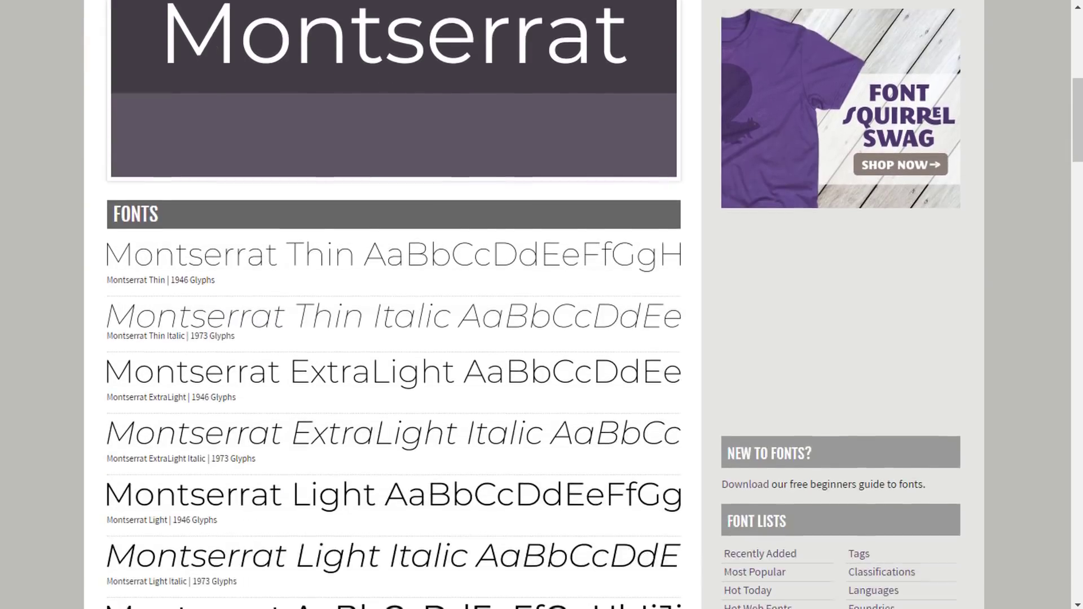
{"action": "scroll", "coordinate": [395, 305], "scroll_direction": "down", "scroll_amount": 6}
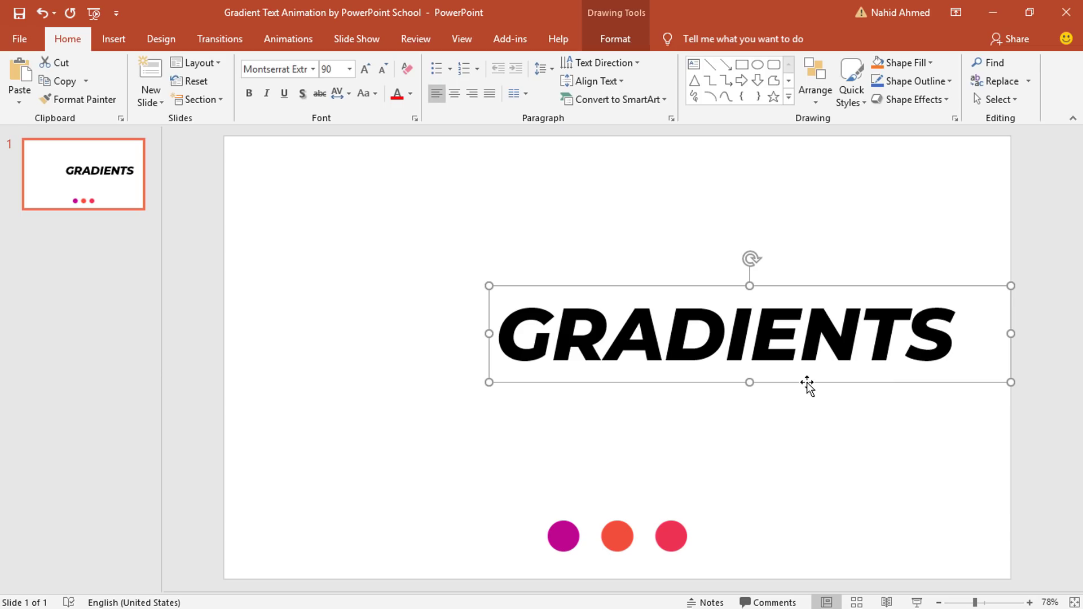
{"action": "left_click_drag", "start_coordinate": [805, 380], "coordinate": [802, 450]}
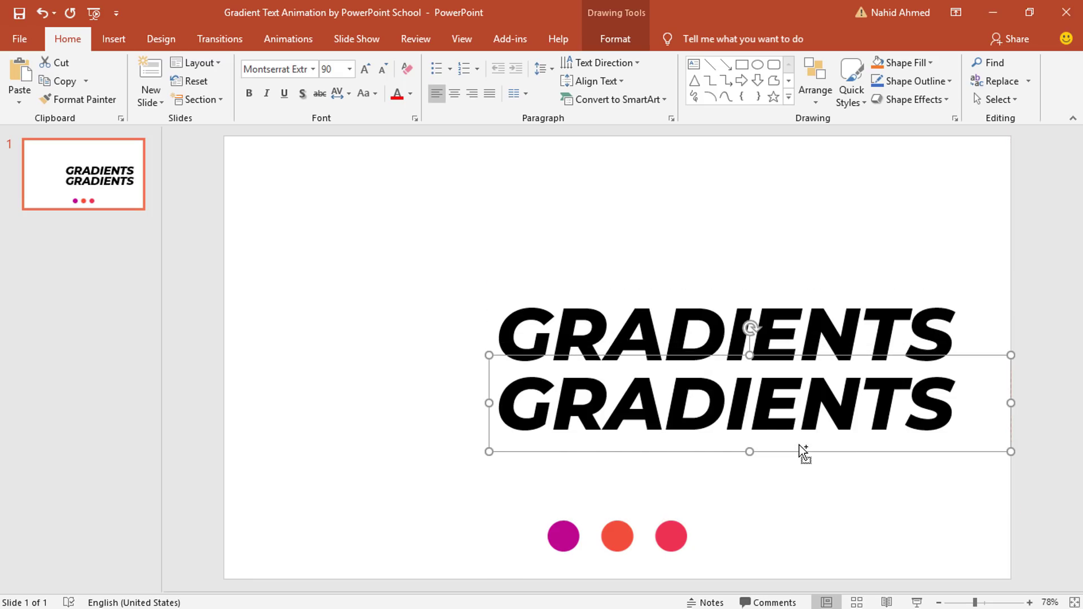
Retype the copy as MOTION, nudge it left and narrow its box
{"action": "double_click", "coordinate": [765, 427]}
{"action": "type", "text": "MOTION"}
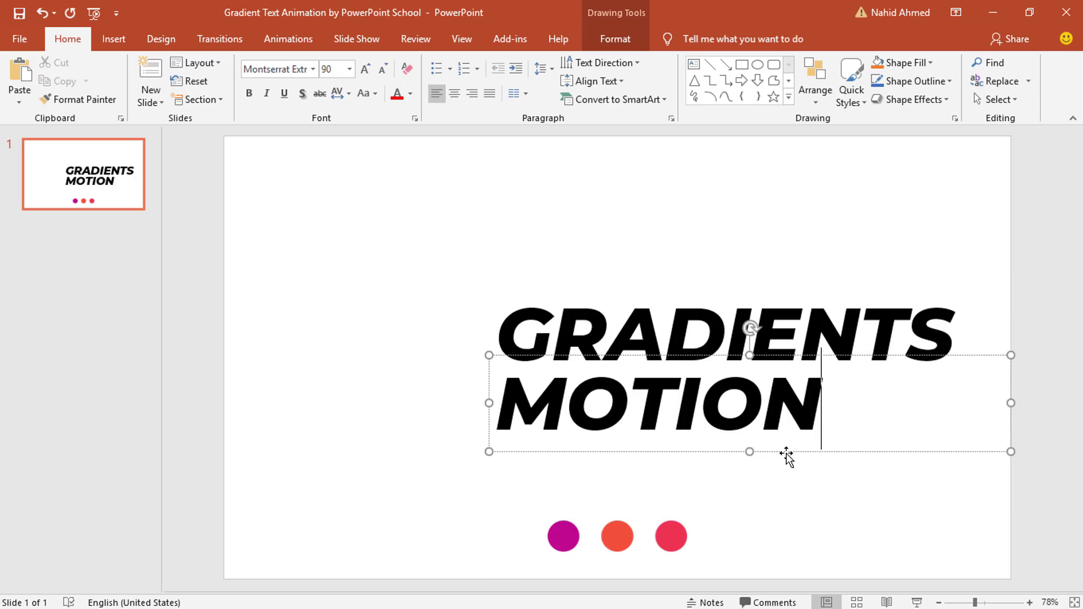
{"action": "left_click_drag", "start_coordinate": [787, 456], "coordinate": [771, 451]}
{"action": "left_click_drag", "start_coordinate": [995, 403], "coordinate": [882, 405]}
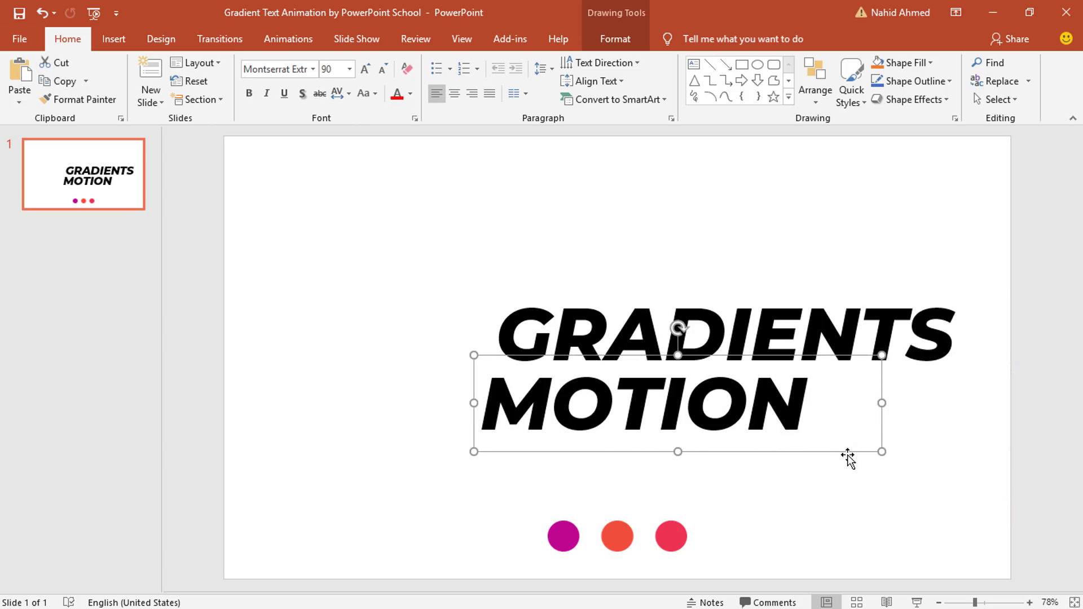
Duplicate MOTION into a centred 160 pt '10' placed left of the title words
{"action": "key", "text": "ctrl+d"}
{"action": "left_click_drag", "start_coordinate": [849, 457], "coordinate": [594, 427]}
{"action": "double_click", "coordinate": [444, 413]}
{"action": "type", "text": "10"}
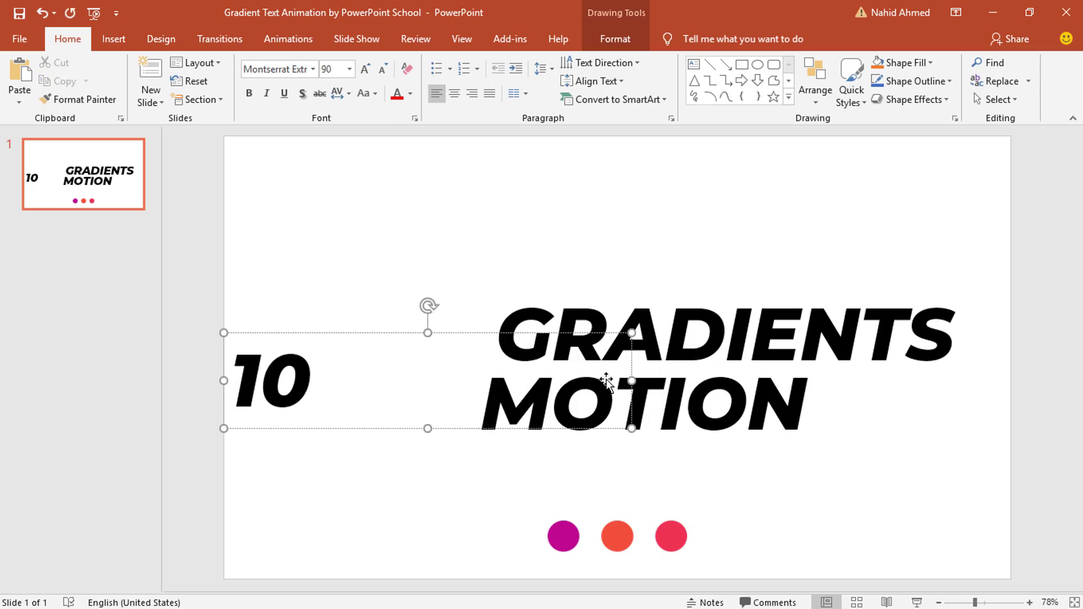
{"action": "left_click_drag", "start_coordinate": [632, 381], "coordinate": [410, 408]}
{"action": "left_click", "coordinate": [339, 64]}
{"action": "type", "text": "16"}
{"action": "key", "text": "Return"}
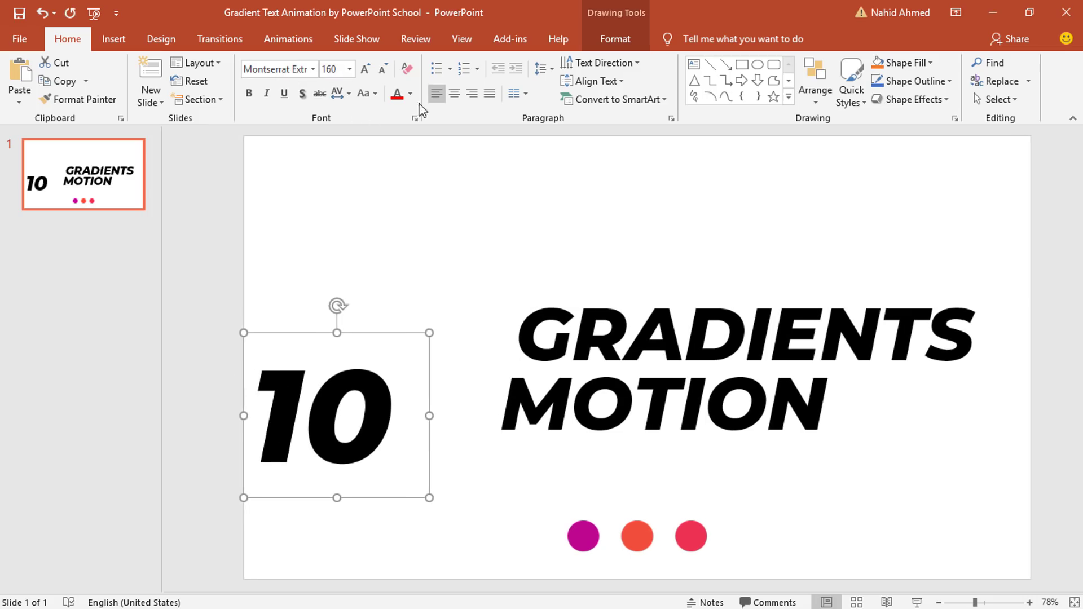
{"action": "left_click", "coordinate": [453, 94]}
{"action": "left_click_drag", "start_coordinate": [414, 371], "coordinate": [492, 415]}
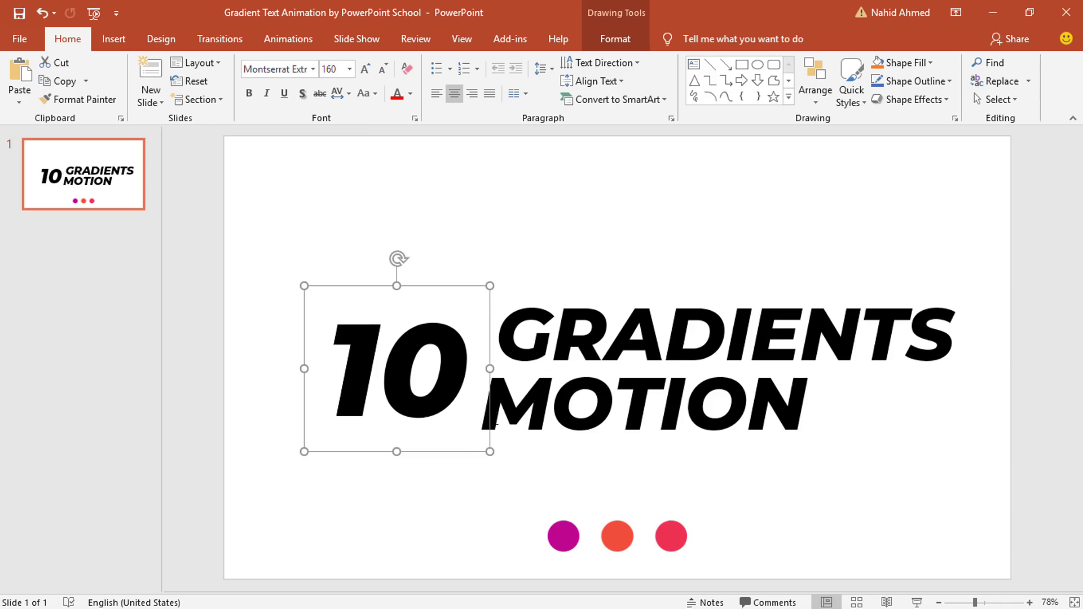
Duplicate MOTION and move the copy above GRADIENTS
{"action": "left_click", "coordinate": [817, 442]}
{"action": "key", "text": "ctrl+d"}
{"action": "left_click_drag", "start_coordinate": [817, 456], "coordinate": [822, 294]}
Make the top copy a 40 pt PROJECTS label with a box fitted to it
{"action": "left_click", "coordinate": [327, 69]}
{"action": "type", "text": "40"}
{"action": "key", "text": "Return"}
{"action": "double_click", "coordinate": [555, 222]}
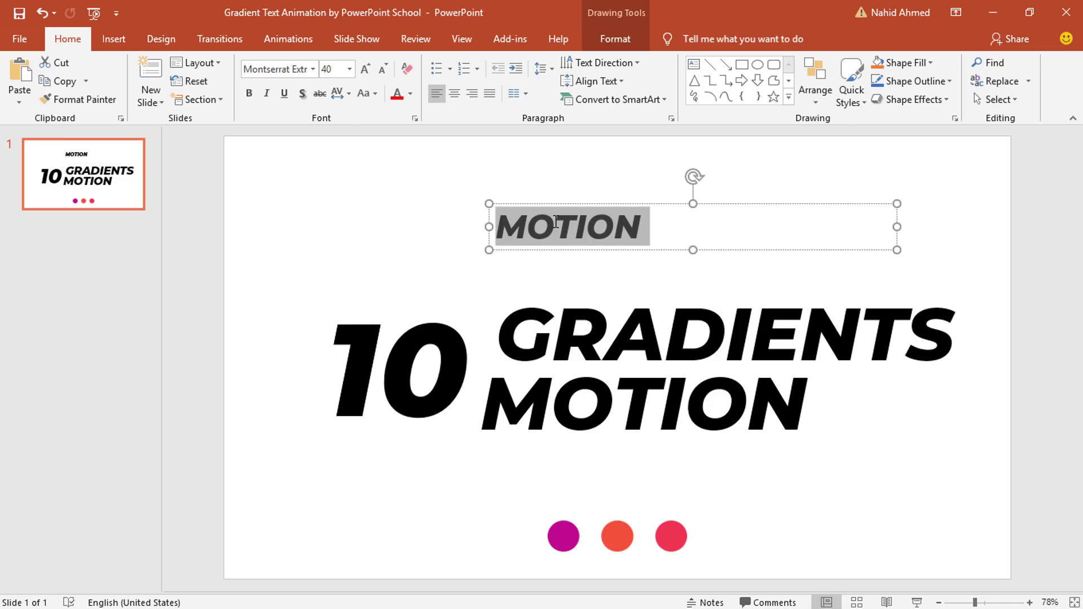
{"action": "type", "text": "PROJECTS"}
{"action": "left_click_drag", "start_coordinate": [897, 227], "coordinate": [697, 236]}
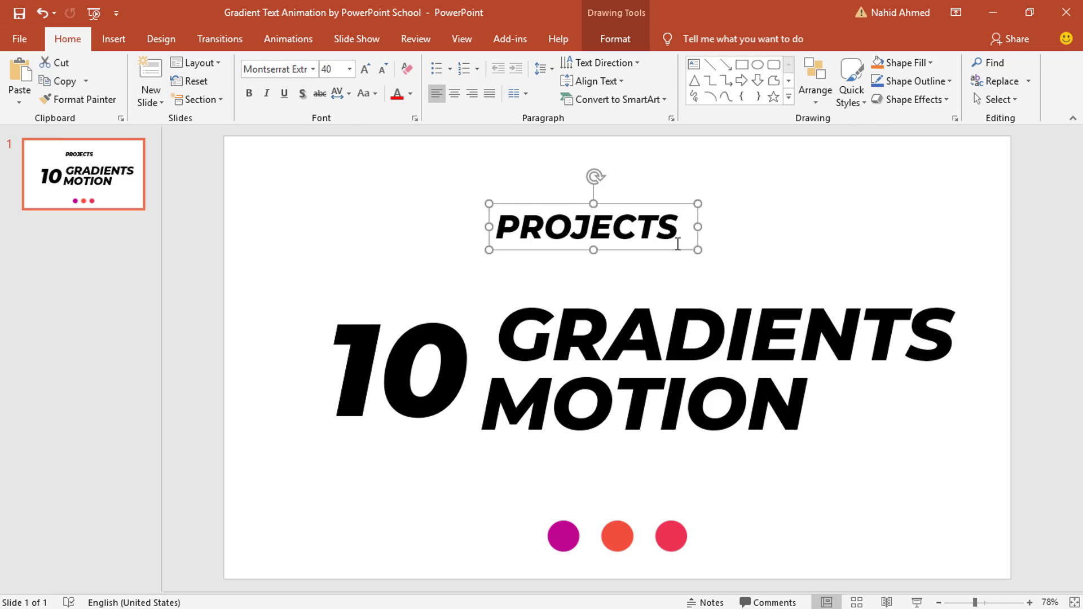
Draw a parallelogram over the PROJECTS label and adjust its slant
{"action": "left_click", "coordinate": [789, 97]}
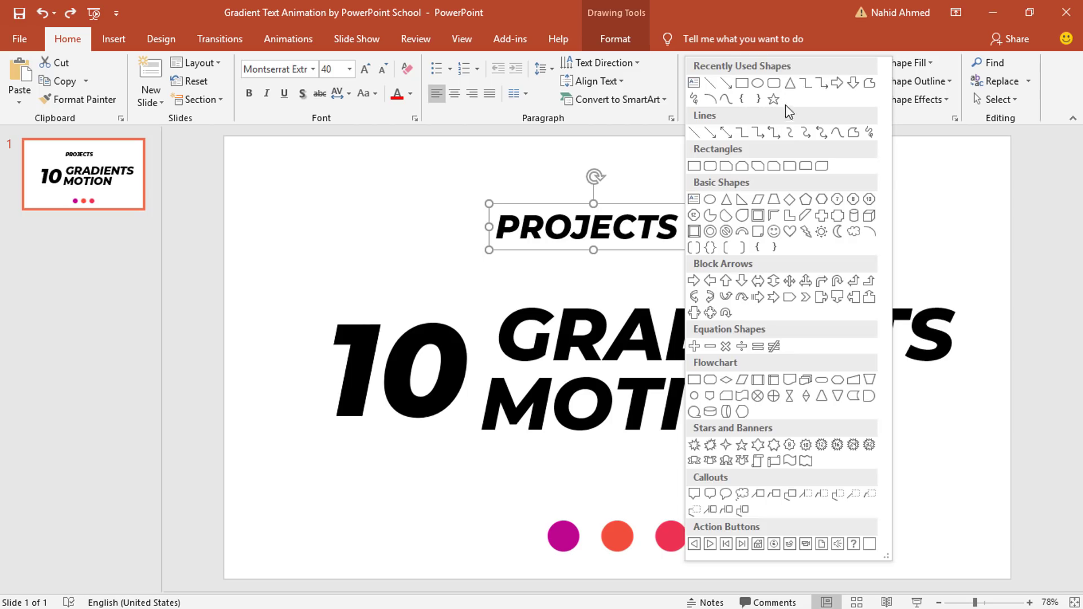
{"action": "left_click", "coordinate": [757, 201]}
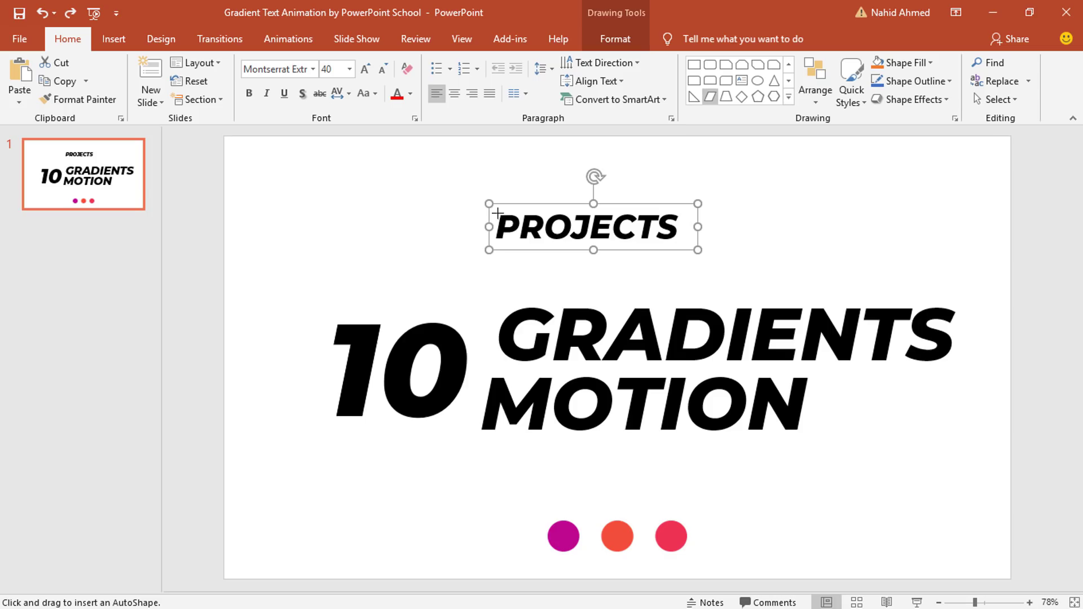
{"action": "left_click_drag", "start_coordinate": [527, 223], "coordinate": [694, 247]}
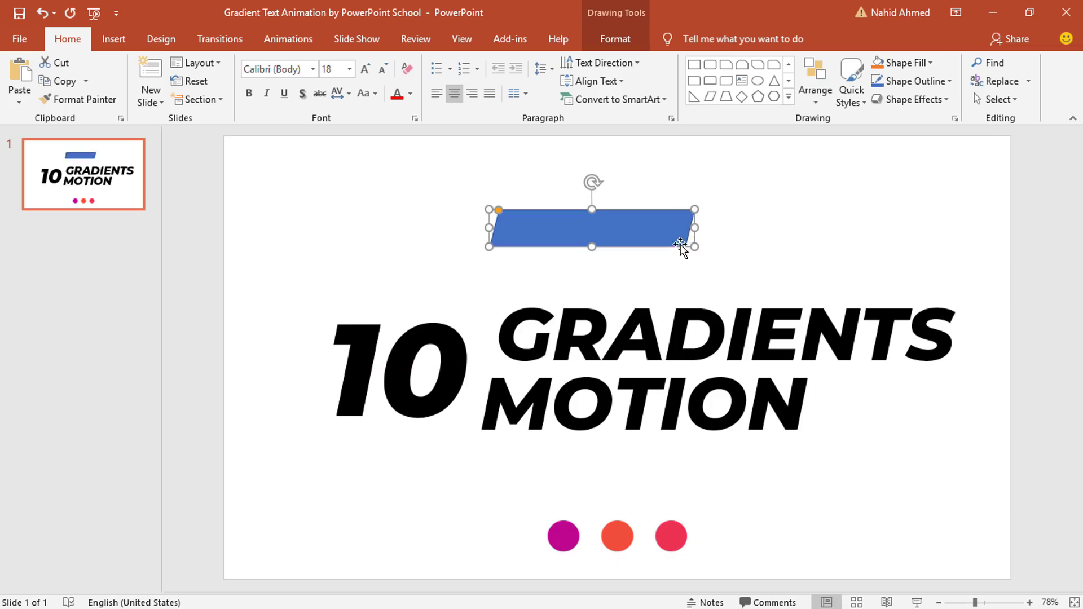
{"action": "left_click_drag", "start_coordinate": [501, 209], "coordinate": [500, 209]}
Switch the parallelogram's fill to a gradient fill in Format Shape
{"action": "left_click", "coordinate": [609, 39]}
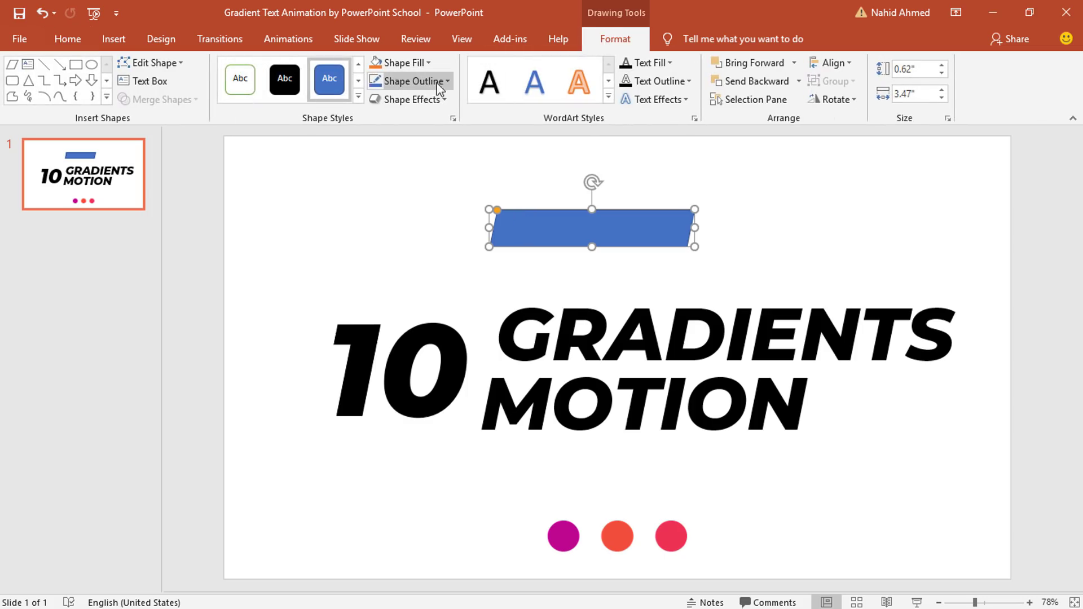
{"action": "left_click", "coordinate": [425, 83]}
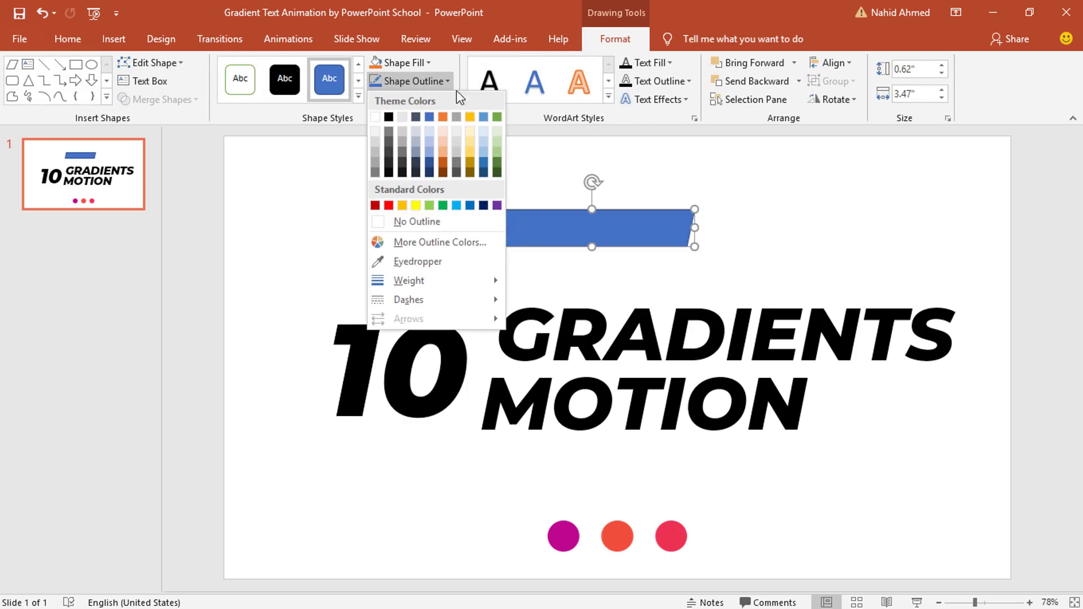
{"action": "left_click", "coordinate": [443, 224]}
{"action": "key", "text": "ctrl+z"}
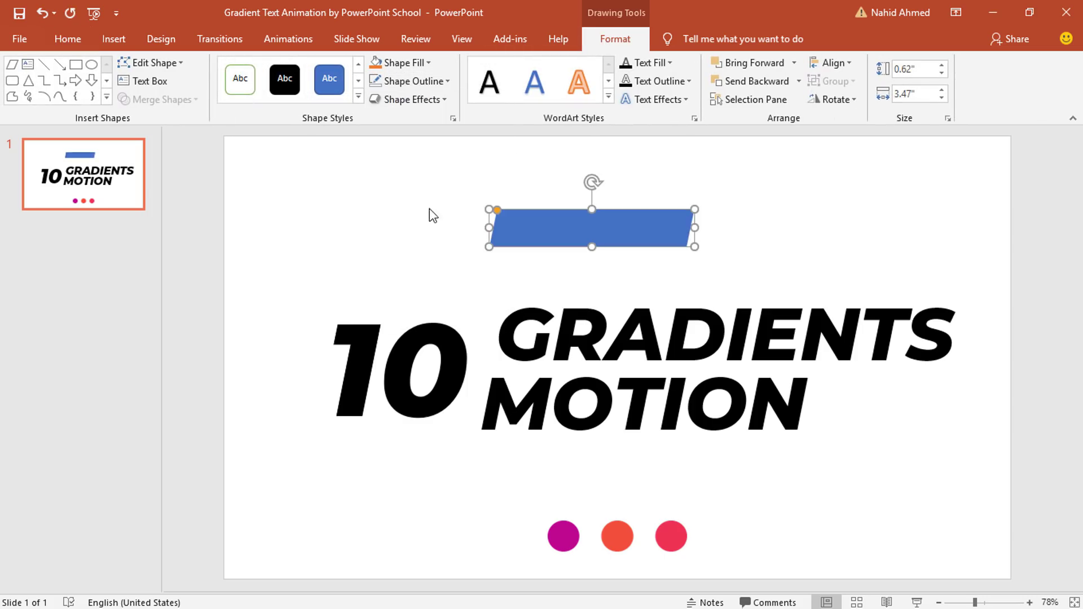
{"action": "left_click", "coordinate": [453, 119]}
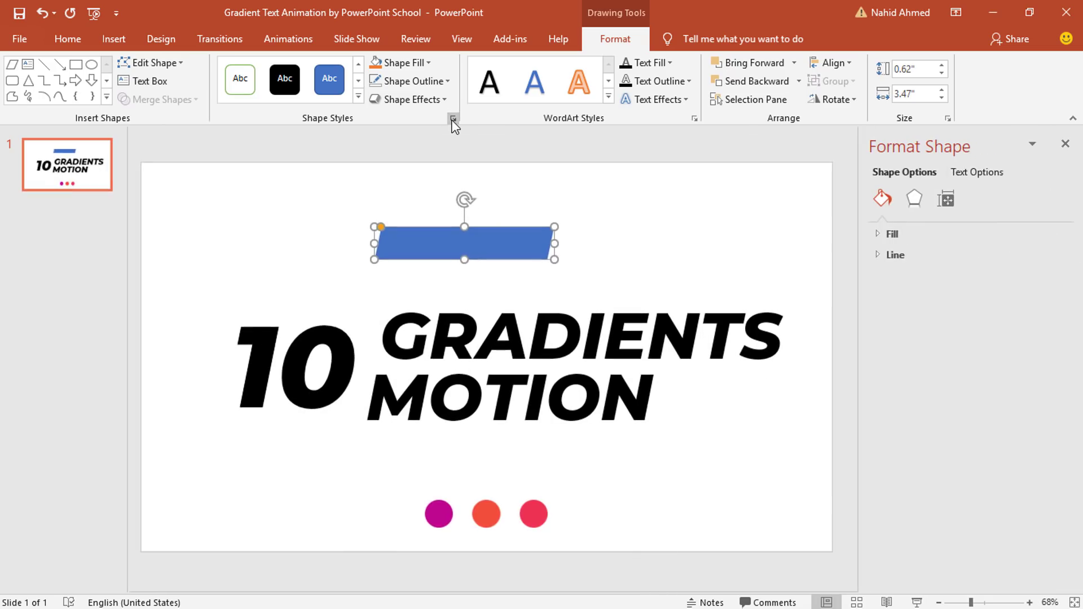
{"action": "left_click", "coordinate": [882, 236]}
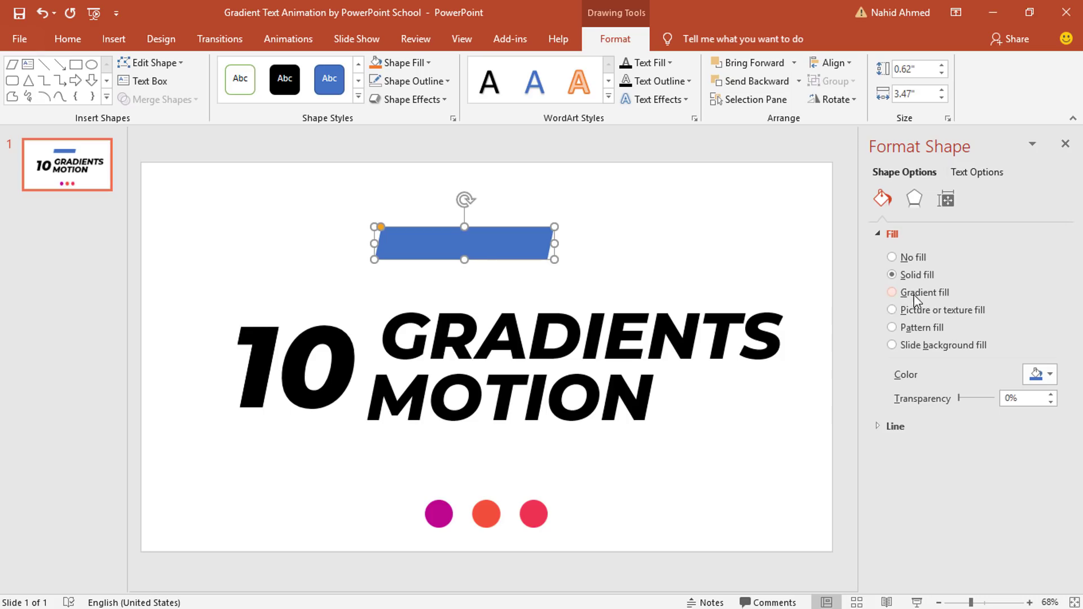
{"action": "left_click", "coordinate": [928, 293]}
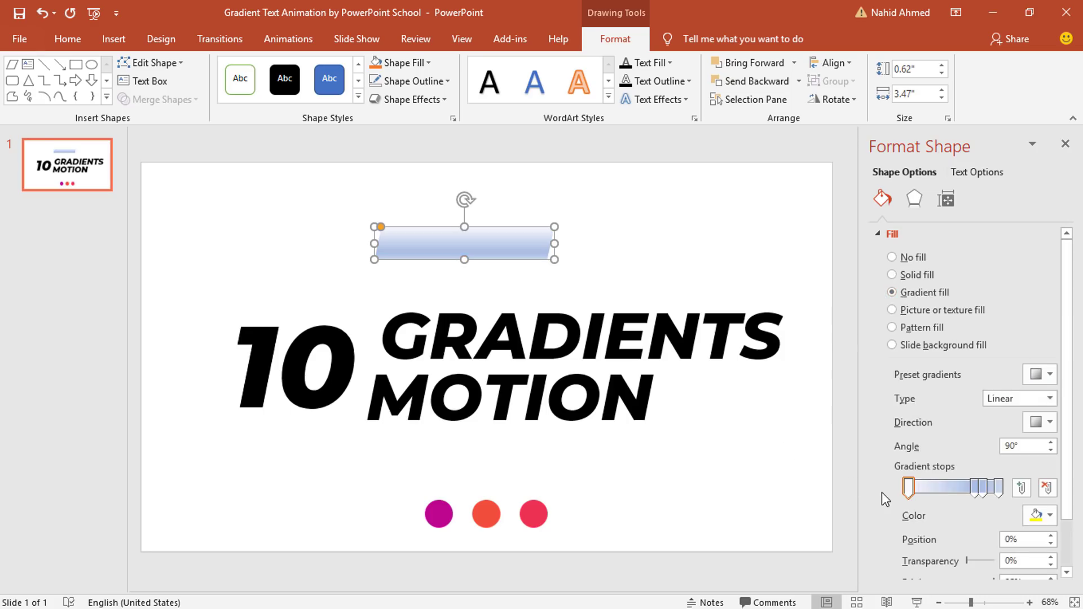
Delete the 74% and 83% gradient stops, leaving two stops
{"action": "left_click", "coordinate": [976, 486]}
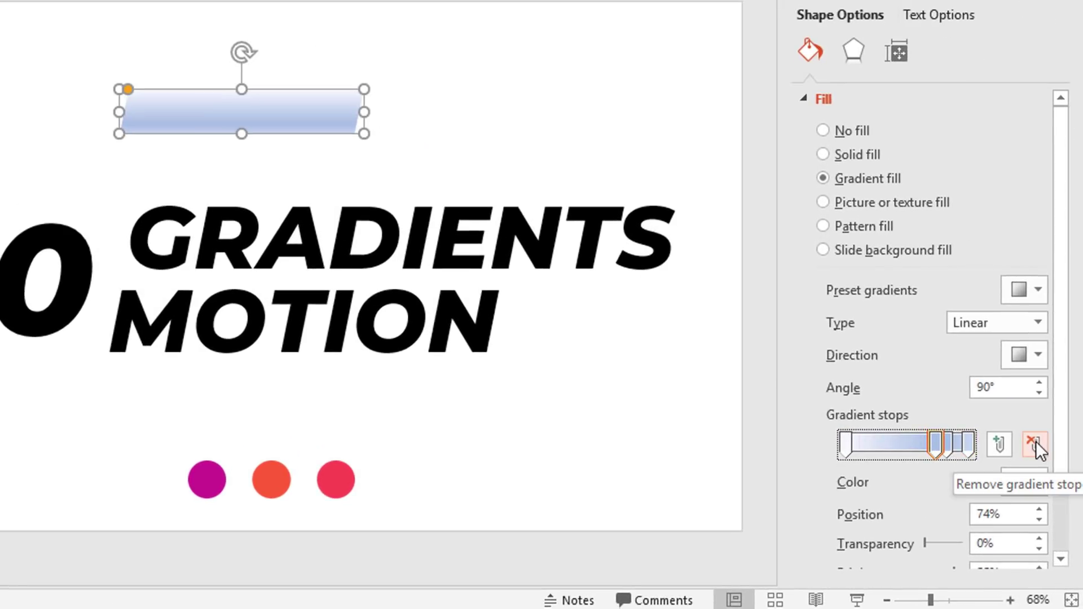
{"action": "left_click", "coordinate": [1035, 441]}
{"action": "left_click", "coordinate": [943, 444]}
{"action": "left_click", "coordinate": [1031, 448]}
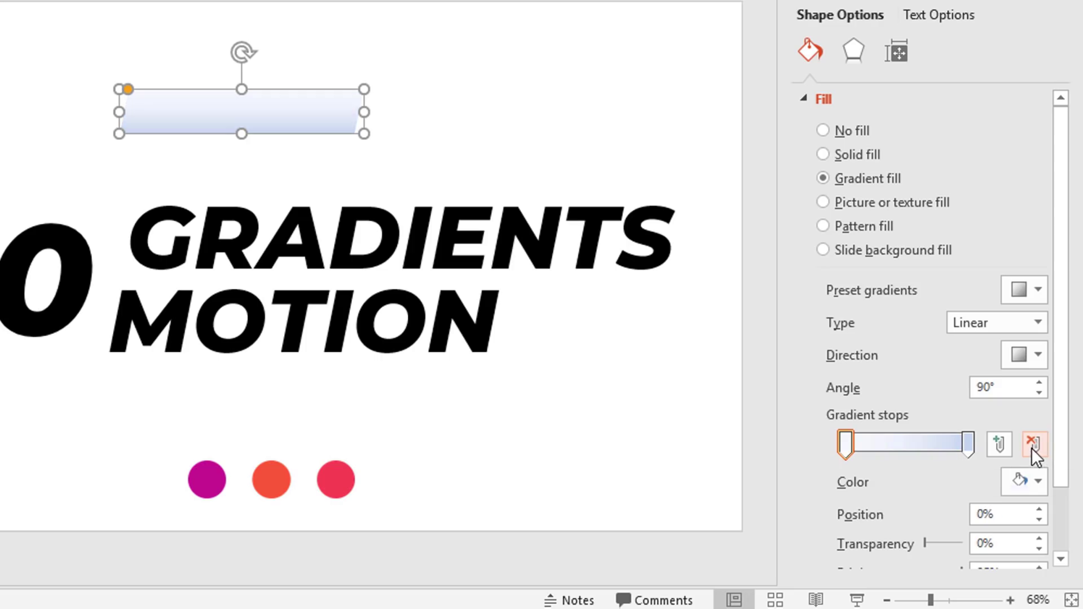
Eyedrop the red circle for the first gradient stop and the magenta circle for the end stop
{"action": "left_click", "coordinate": [847, 444]}
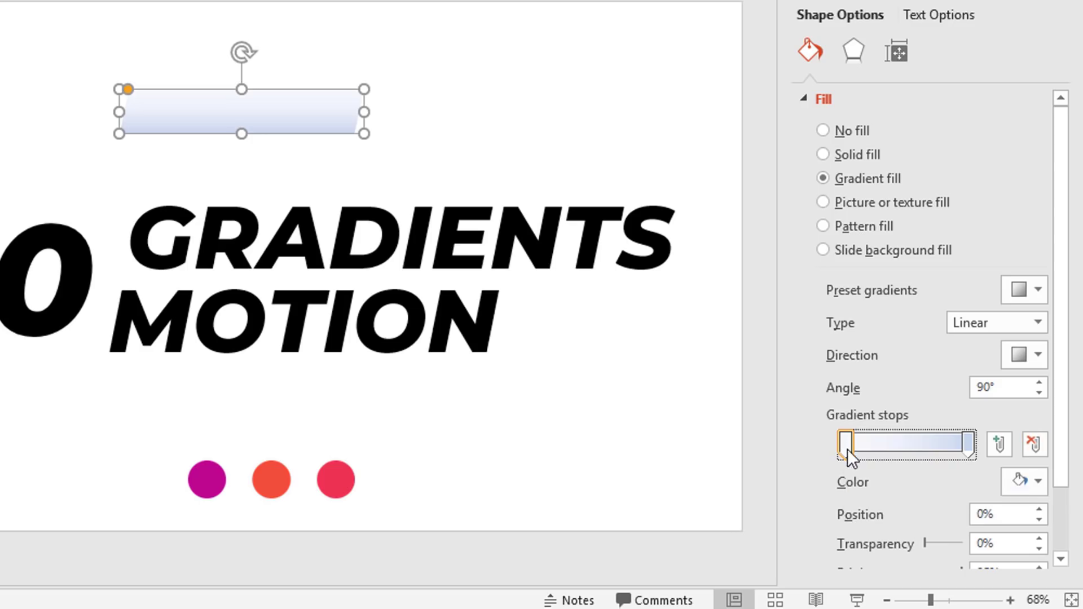
{"action": "left_click", "coordinate": [1035, 483]}
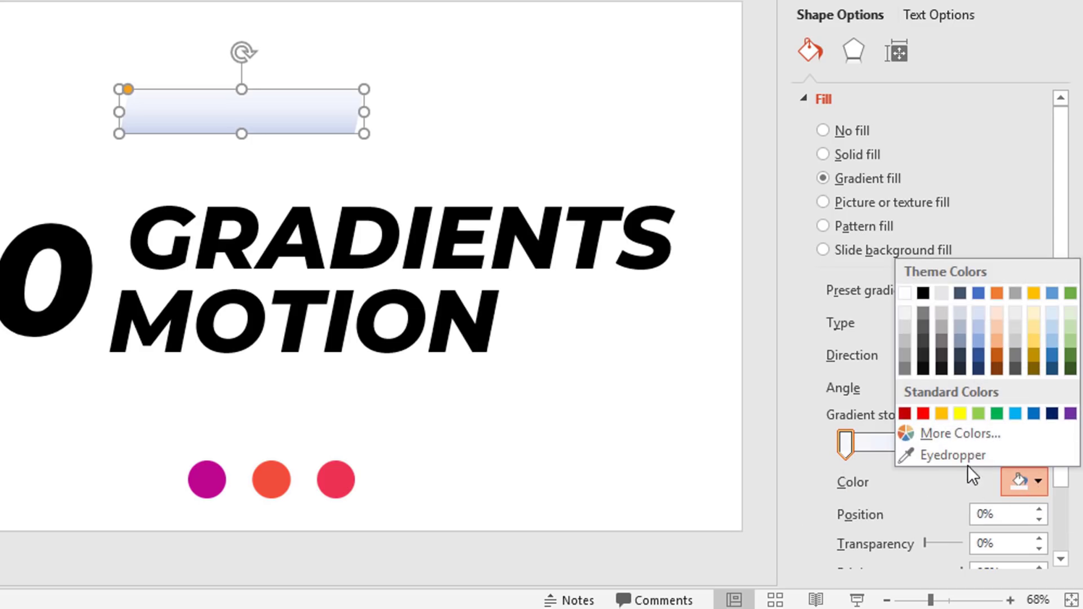
{"action": "left_click", "coordinate": [953, 454]}
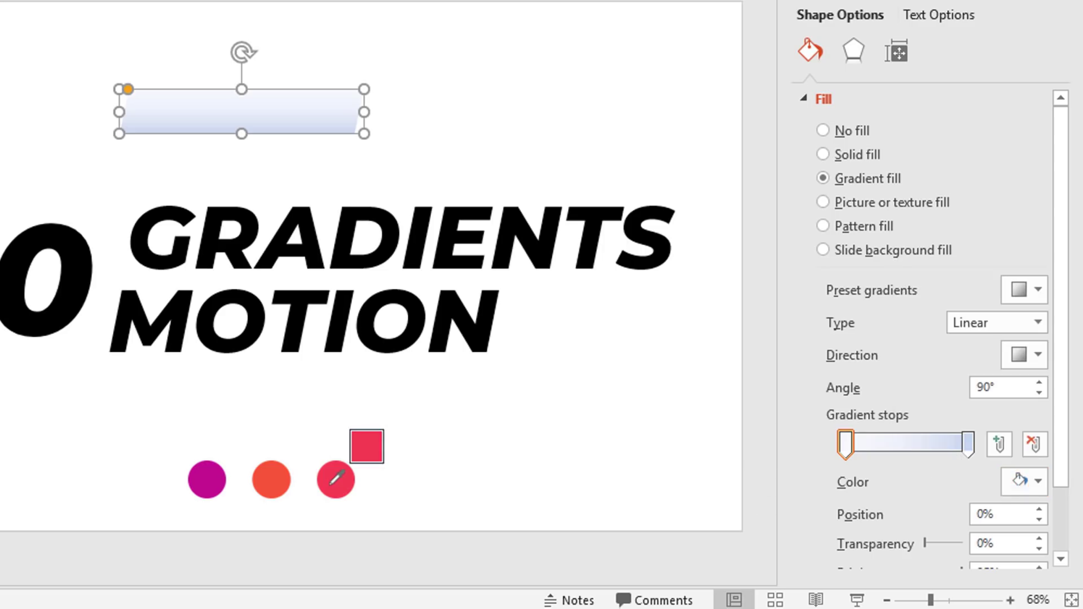
{"action": "left_click", "coordinate": [338, 479]}
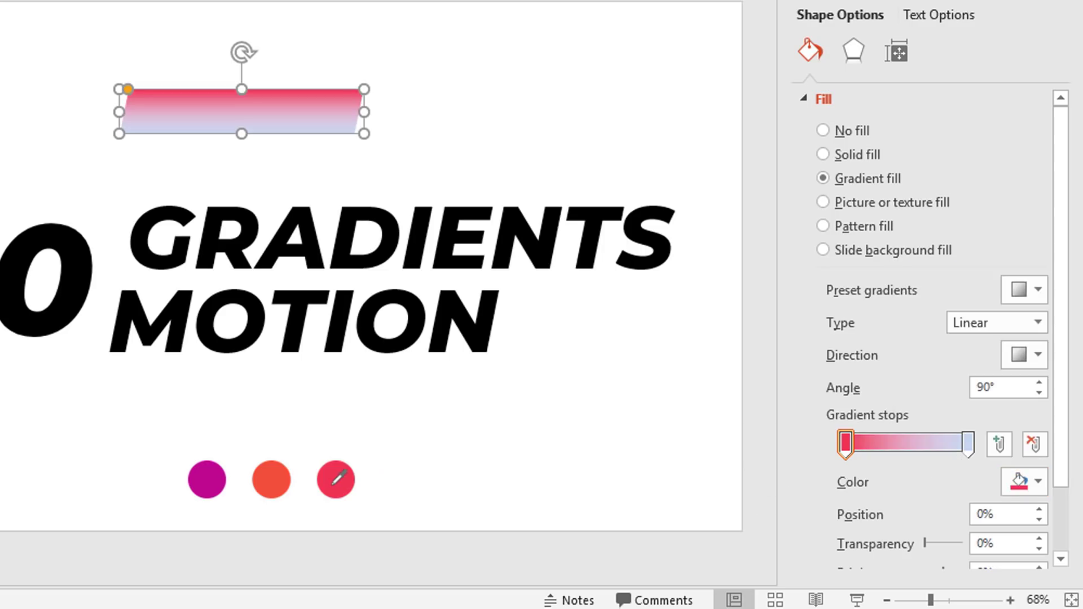
{"action": "left_click", "coordinate": [968, 443]}
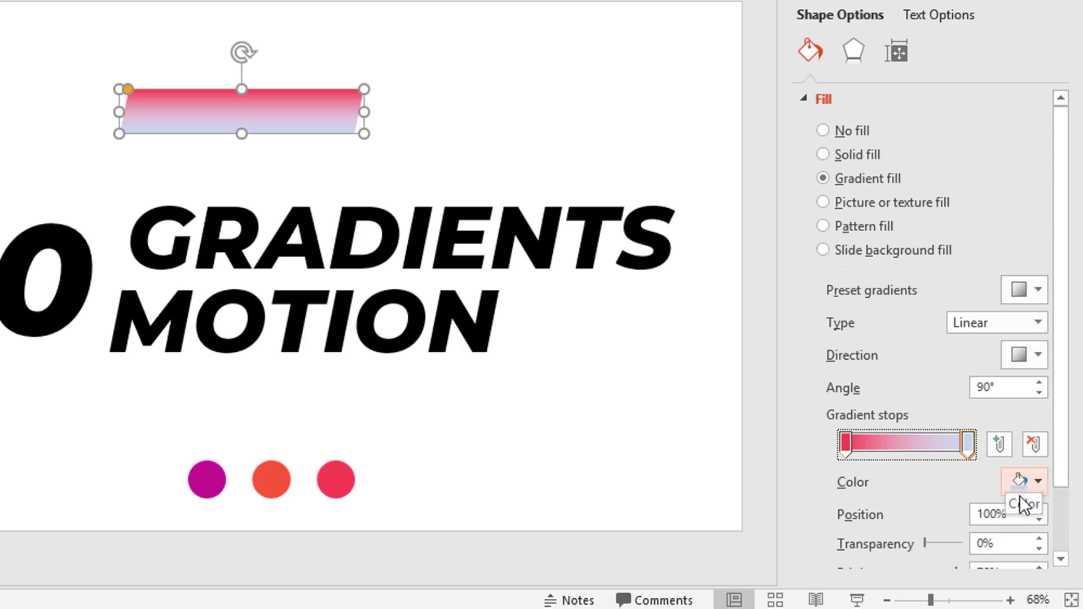
{"action": "left_click", "coordinate": [1037, 475]}
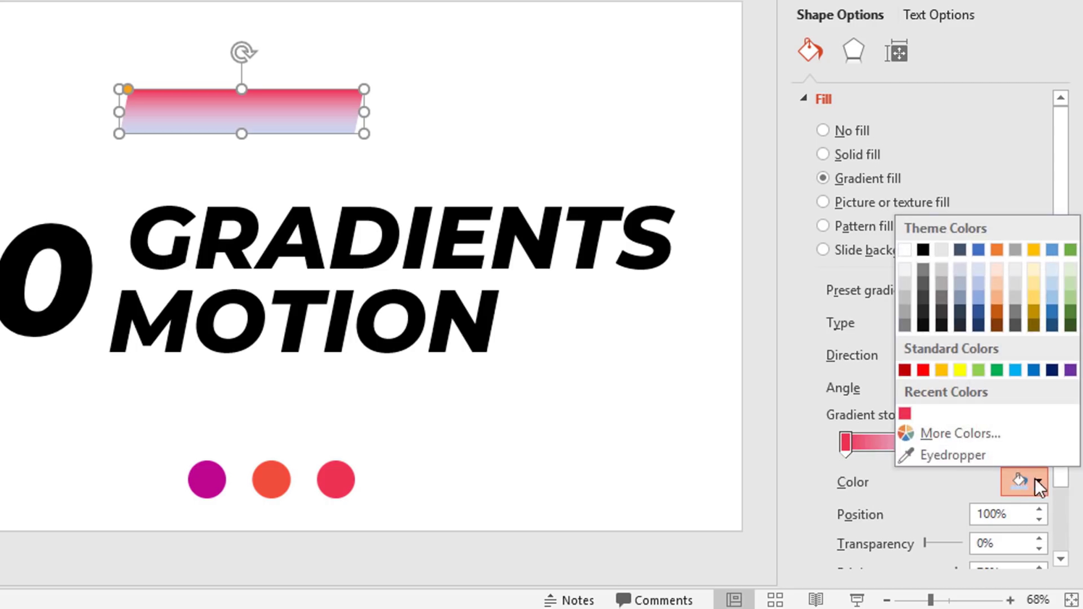
{"action": "left_click", "coordinate": [1000, 454]}
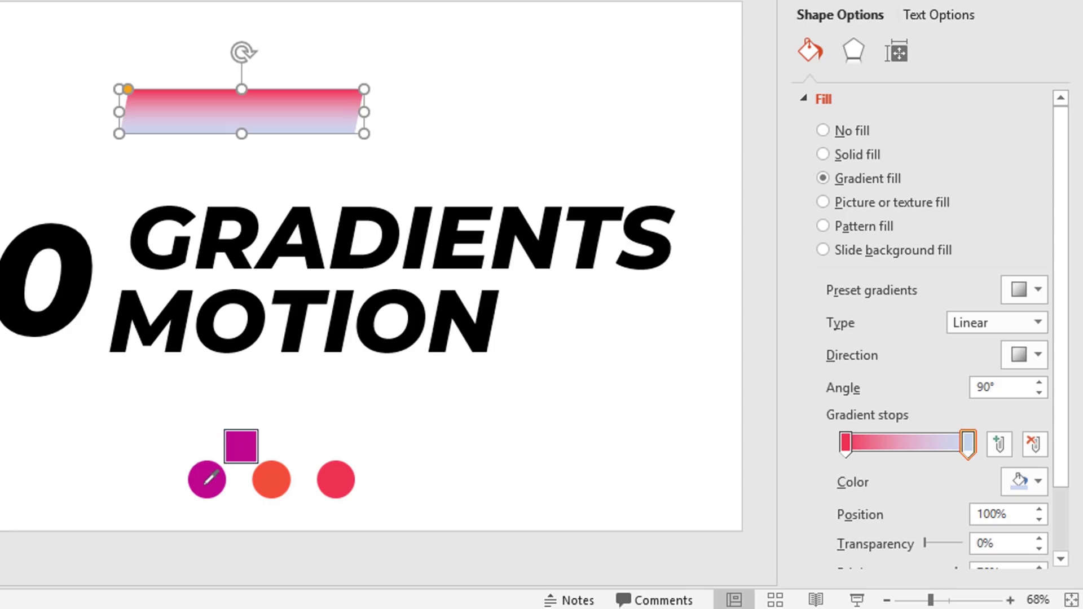
{"action": "left_click", "coordinate": [209, 478]}
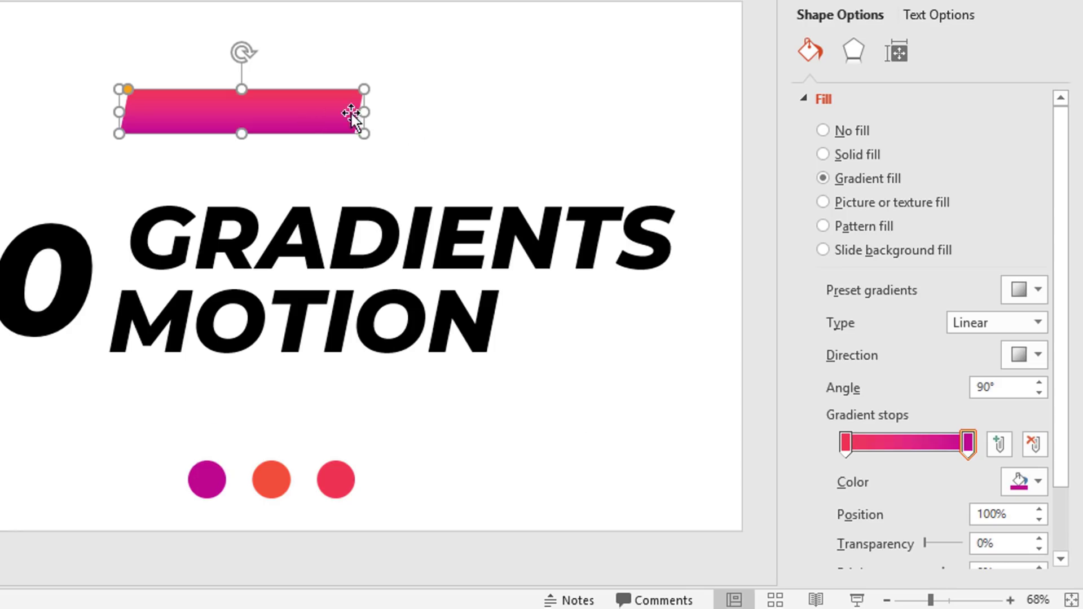
Move the start stop to 7% and set the gradient direction to Linear Right
{"action": "left_click_drag", "start_coordinate": [843, 441], "coordinate": [854, 452]}
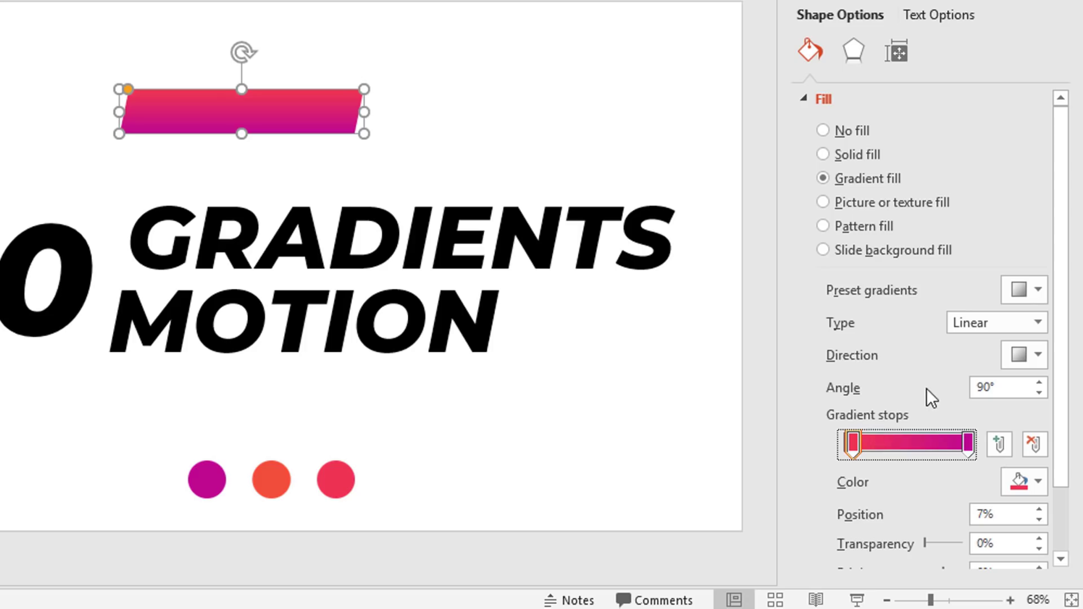
{"action": "left_click", "coordinate": [1037, 353]}
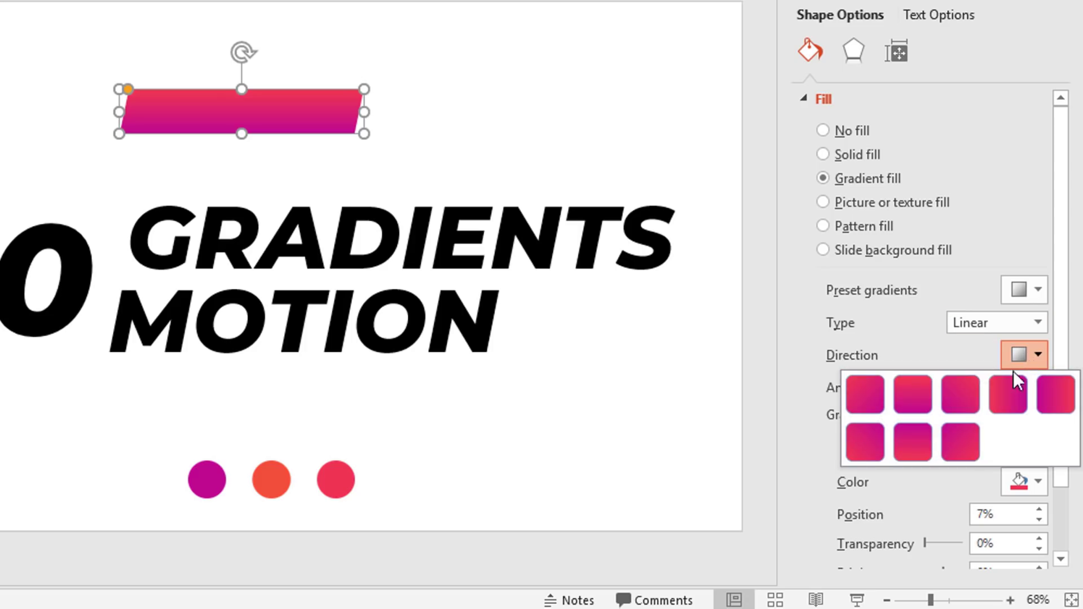
{"action": "left_click", "coordinate": [1008, 402]}
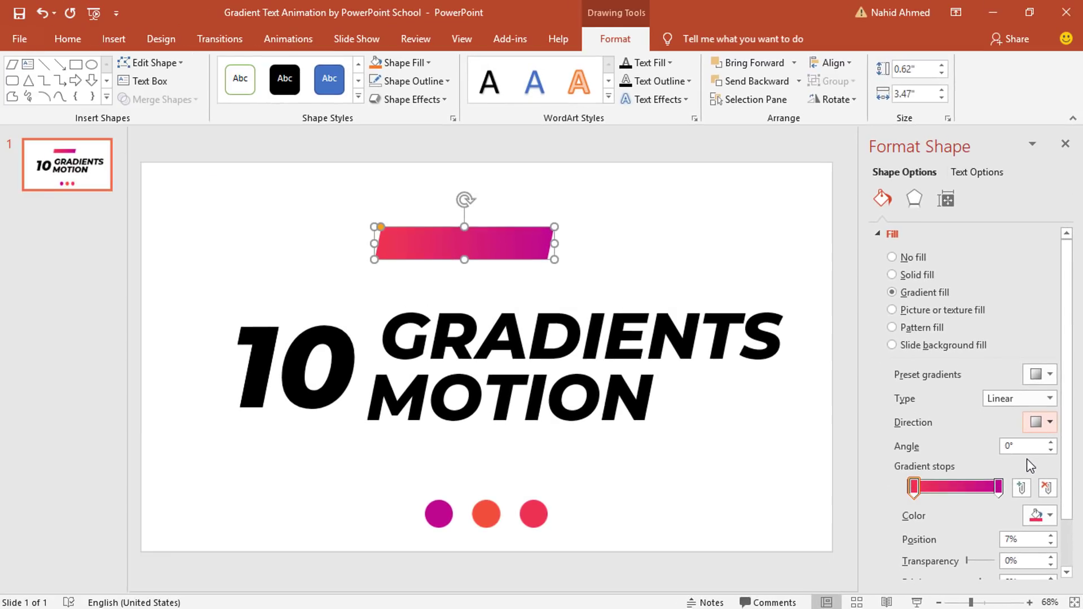
Send the gradient bar to the back, positioned under PROJECTS
{"action": "right_click", "coordinate": [500, 243]}
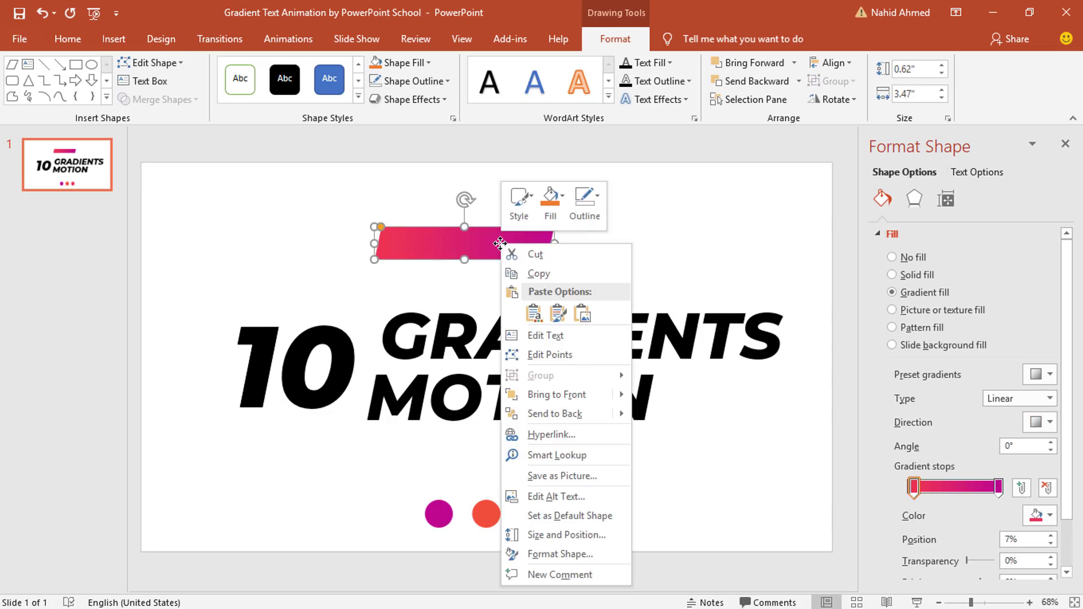
{"action": "left_click", "coordinate": [550, 414]}
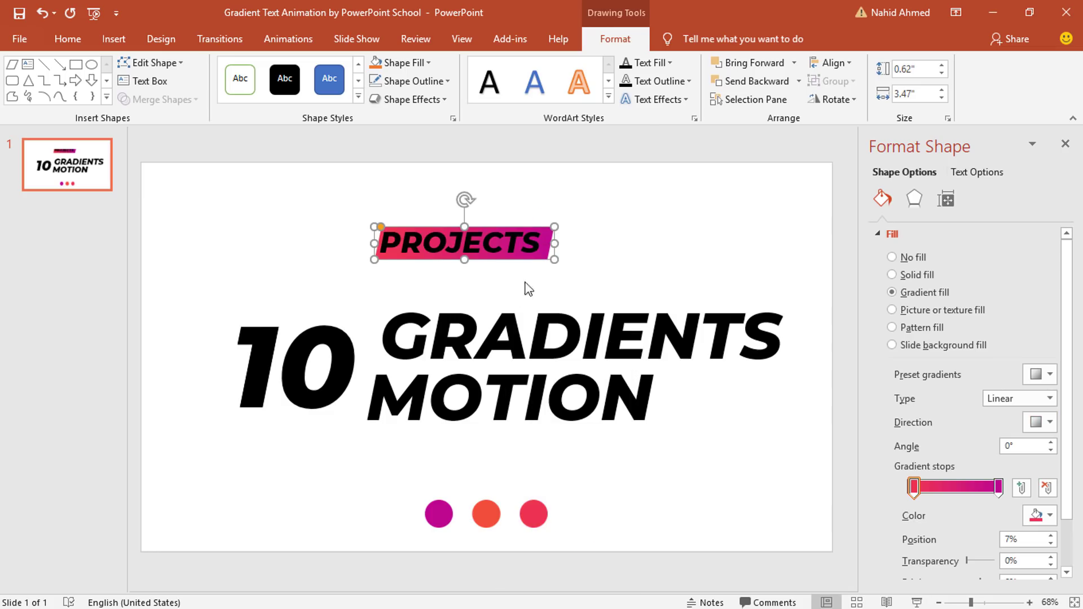
{"action": "left_click_drag", "start_coordinate": [536, 251], "coordinate": [533, 258]}
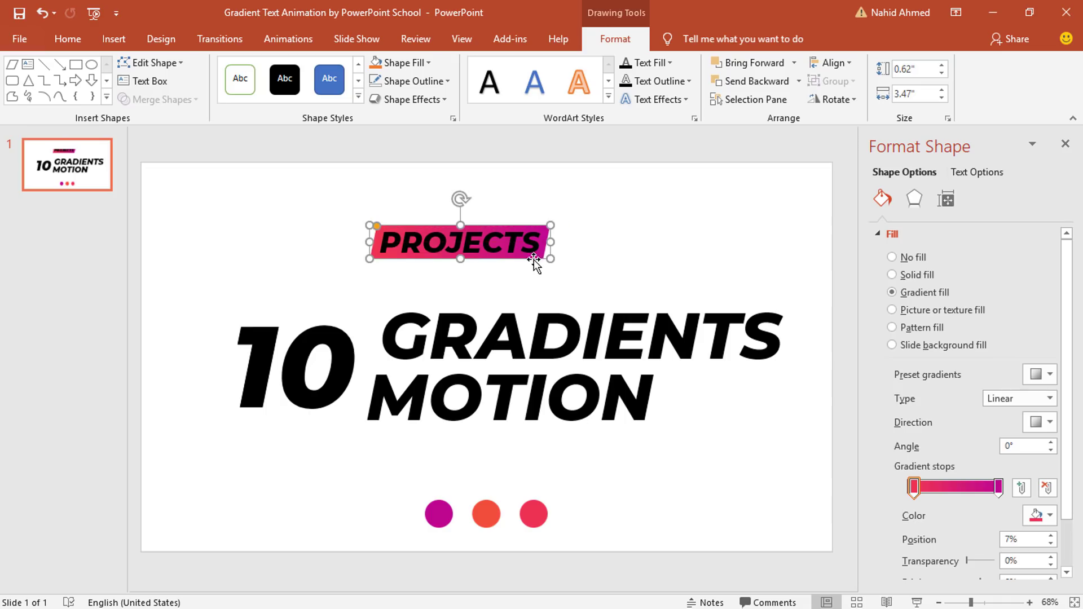
Make the PROJECTS text white
{"action": "left_click", "coordinate": [534, 258]}
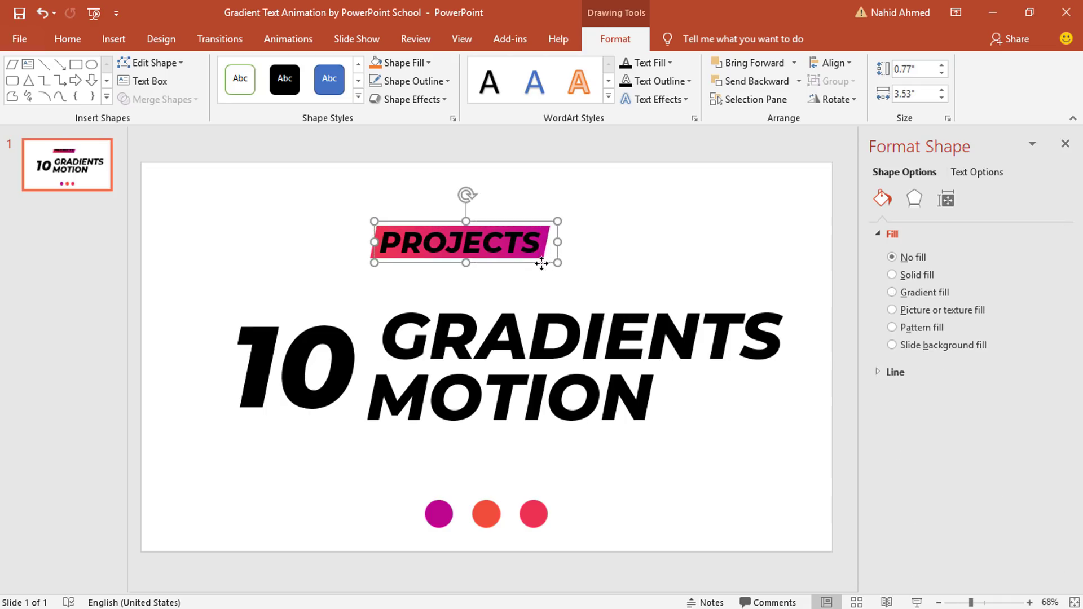
{"action": "left_click", "coordinate": [60, 38]}
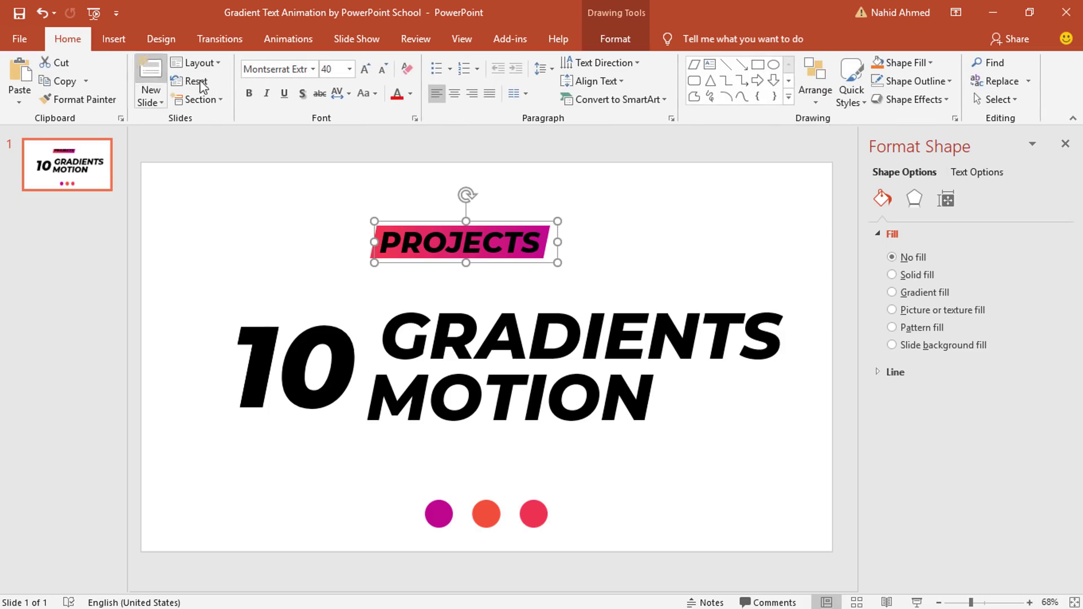
{"action": "left_click", "coordinate": [410, 94]}
{"action": "left_click", "coordinate": [395, 130]}
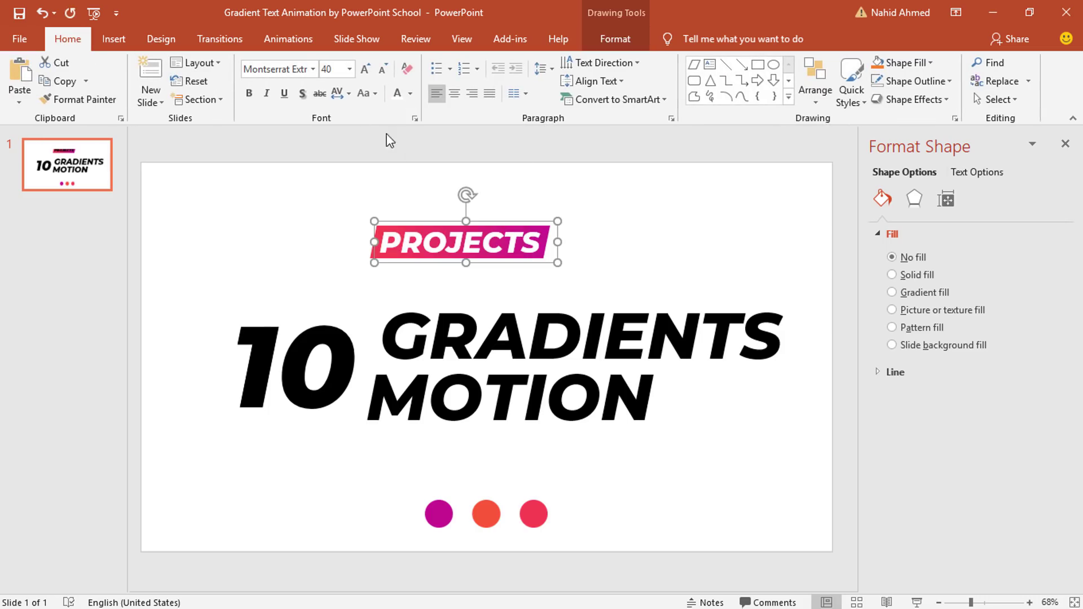
{"action": "left_click", "coordinate": [320, 200]}
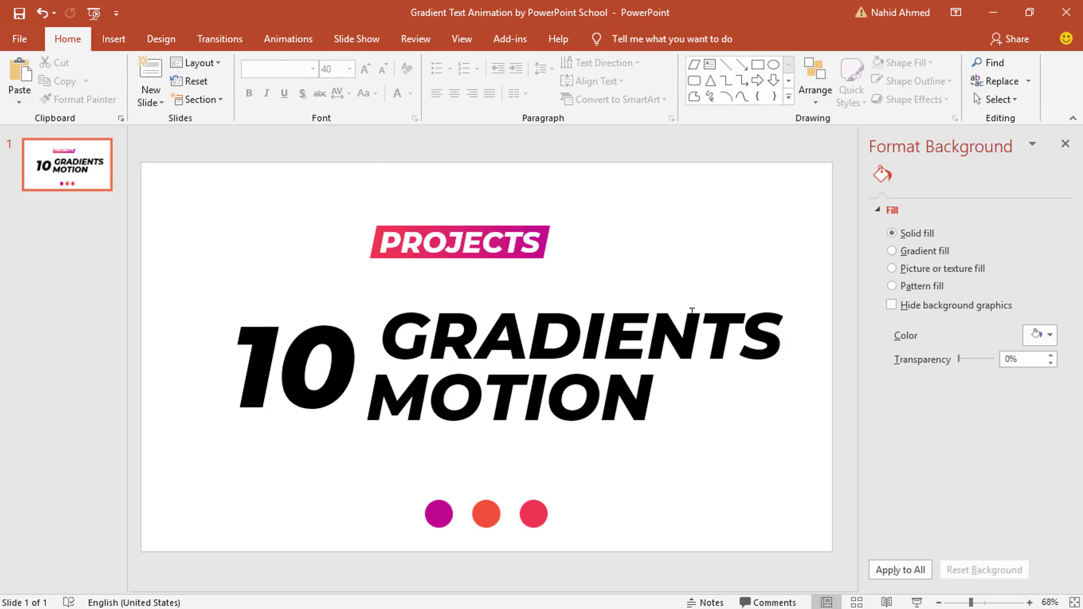
Draw a rectangle covering the word GRADIENTS
{"action": "left_click", "coordinate": [532, 330]}
{"action": "left_click_drag", "start_coordinate": [399, 330], "coordinate": [772, 340]}
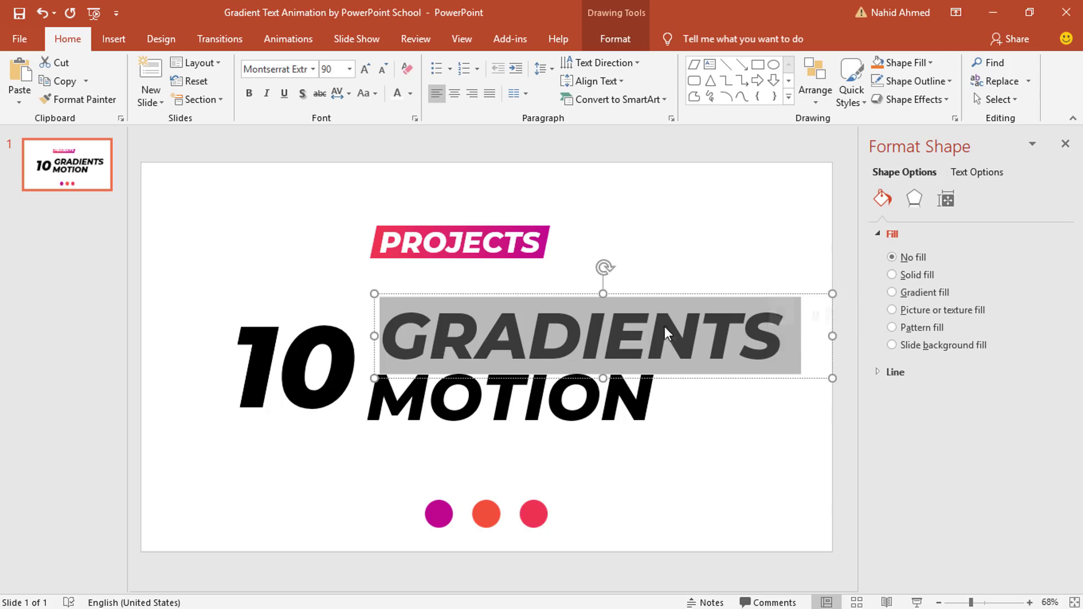
{"action": "left_click", "coordinate": [716, 272]}
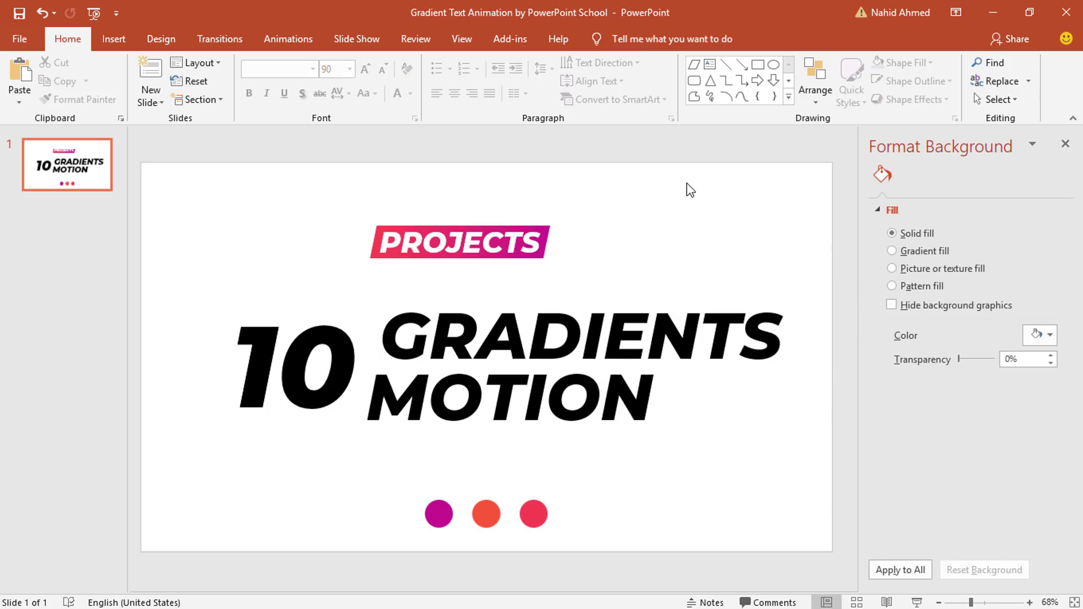
{"action": "left_click", "coordinate": [760, 69]}
{"action": "left_click_drag", "start_coordinate": [371, 295], "coordinate": [800, 368]}
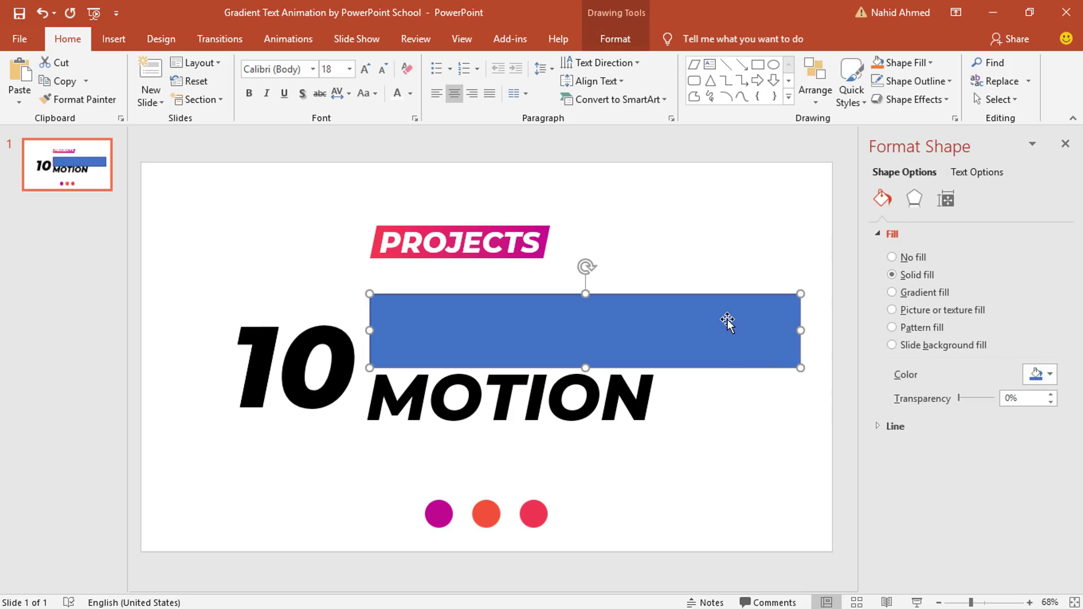
Intersect the rectangle with GRADIENTS, remove the outline and apply the gradient fill
{"action": "left_click", "coordinate": [811, 314], "text": "ctrl"}
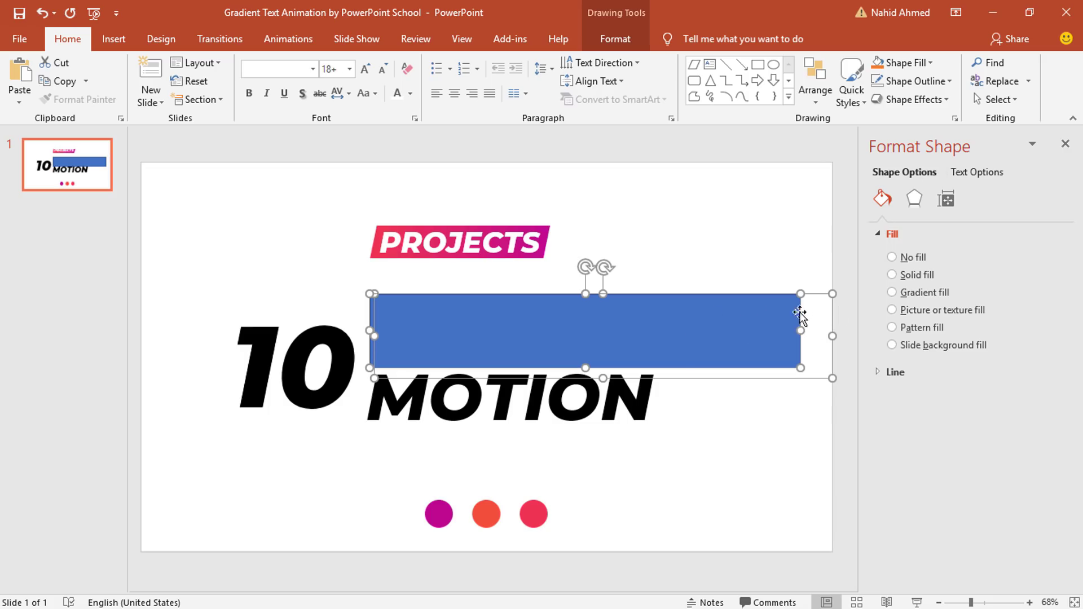
{"action": "left_click", "coordinate": [612, 39]}
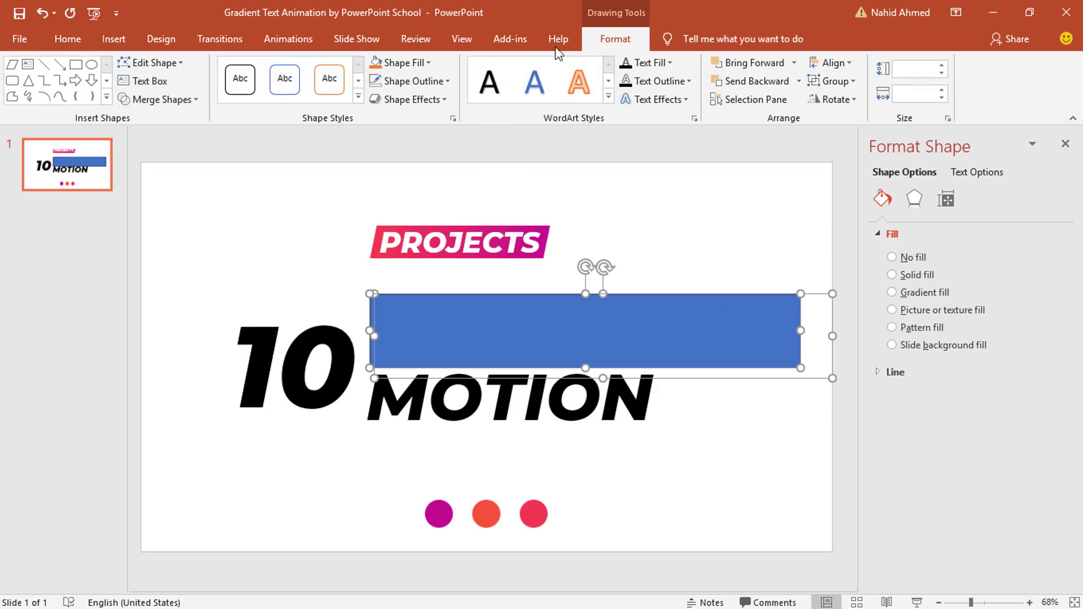
{"action": "left_click", "coordinate": [183, 100]}
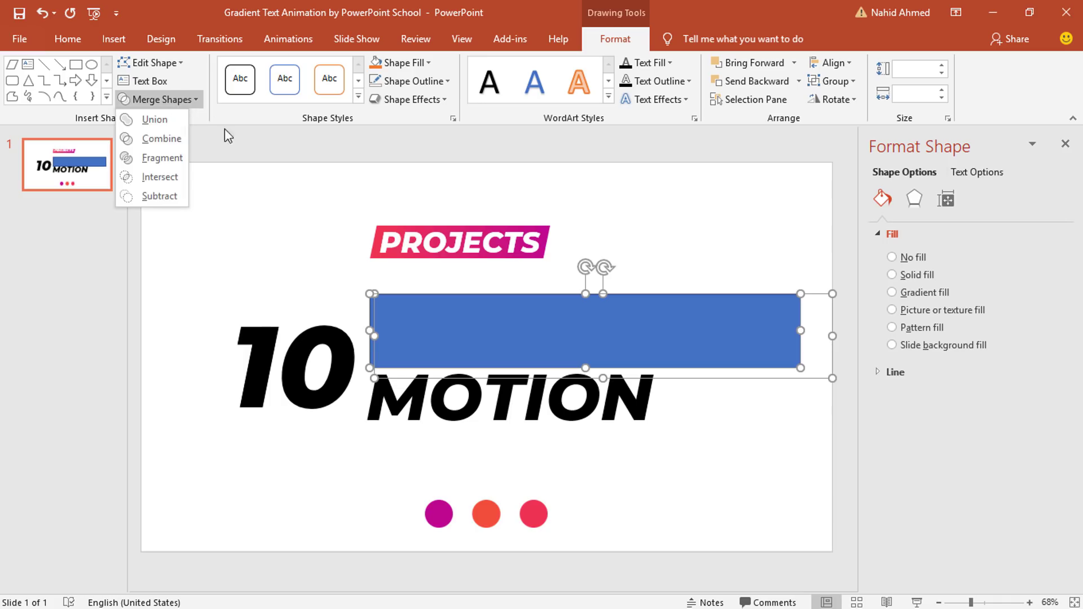
{"action": "left_click", "coordinate": [175, 177]}
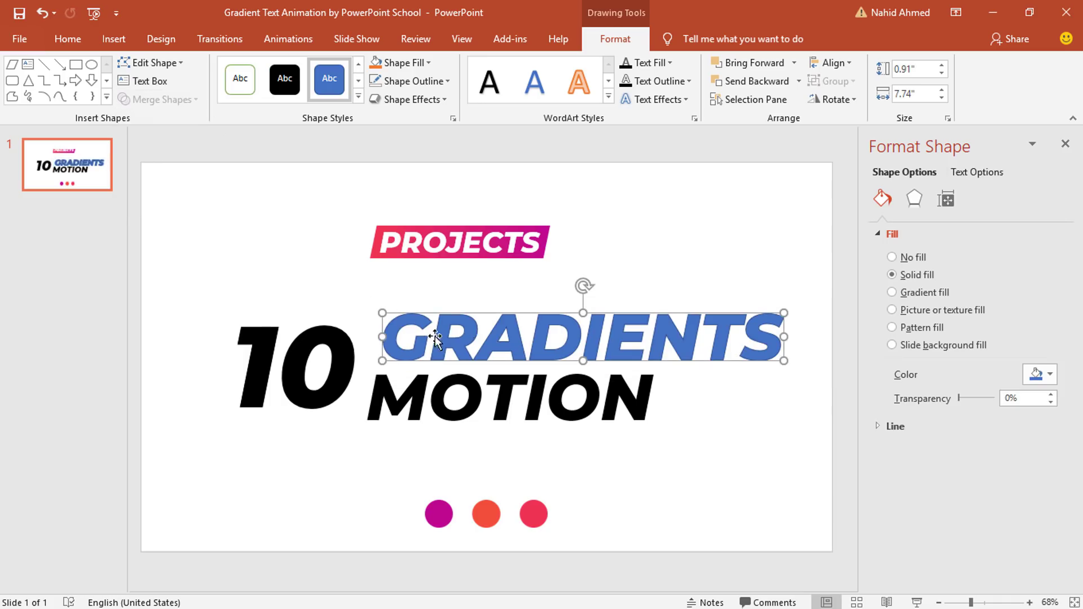
{"action": "left_click", "coordinate": [409, 85]}
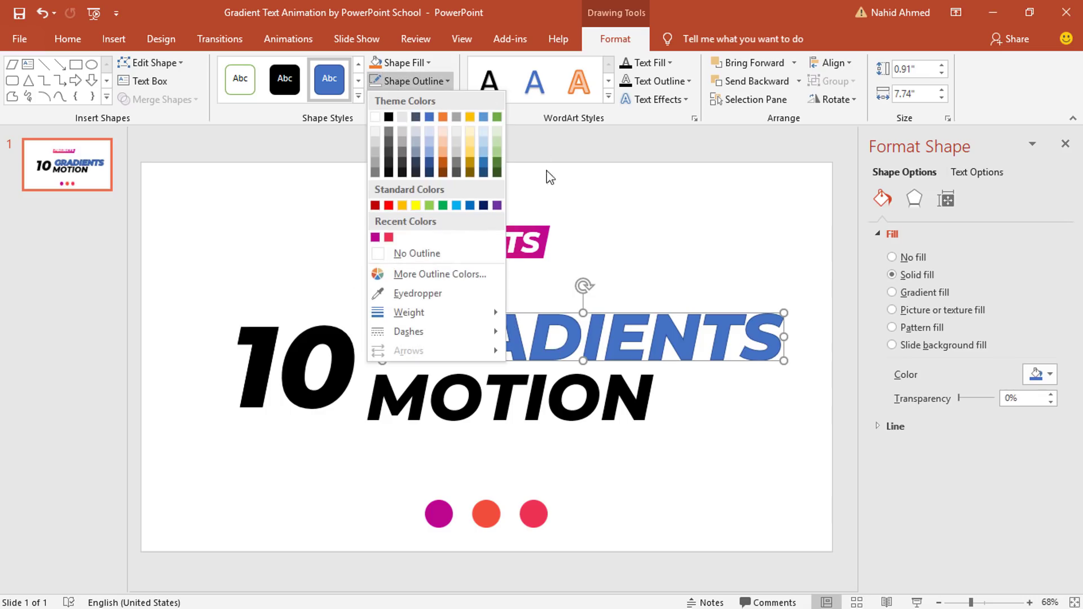
{"action": "left_click", "coordinate": [492, 252]}
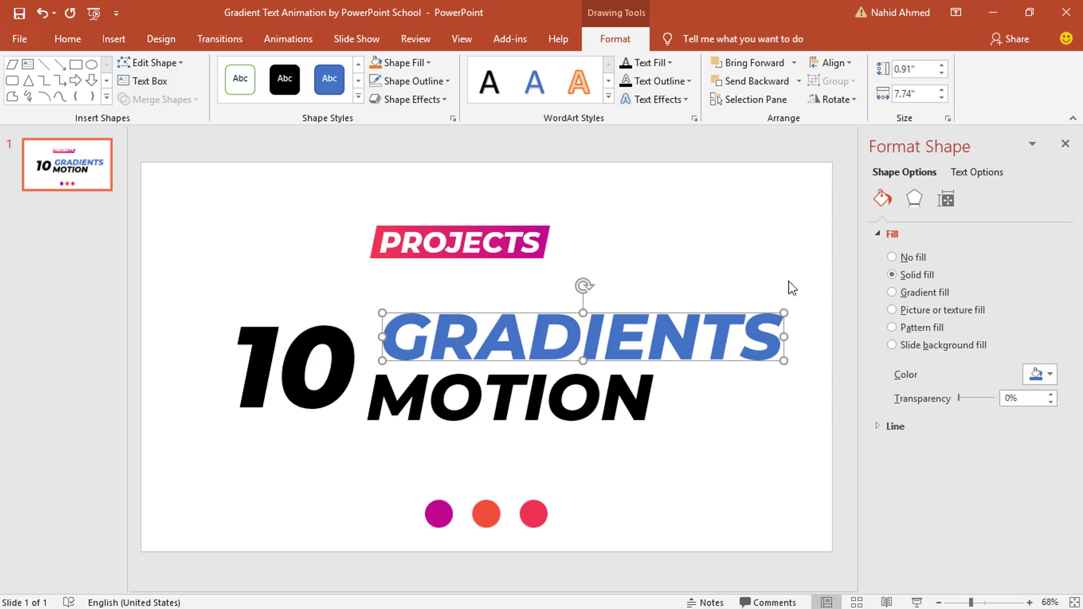
{"action": "left_click", "coordinate": [903, 292]}
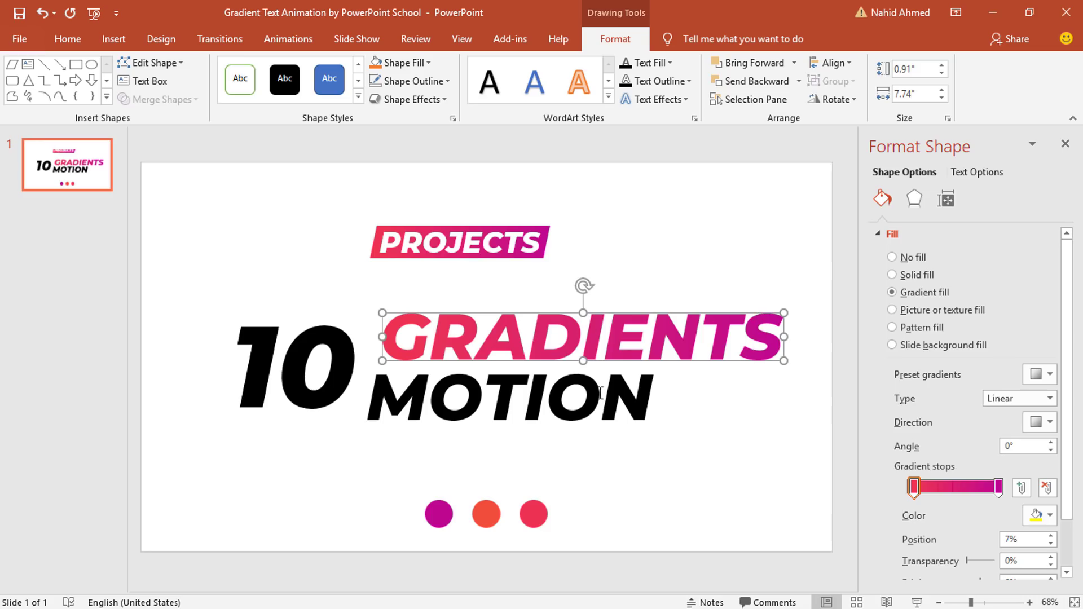
Draw a rectangle over MOTION and select it together with the MOTION text
{"action": "left_click", "coordinate": [725, 428]}
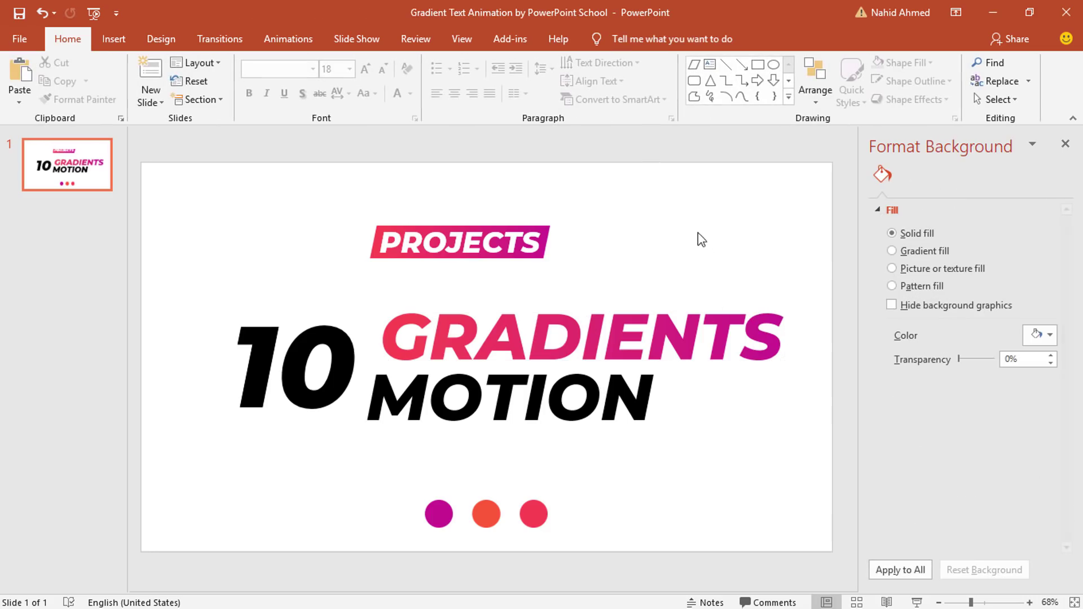
{"action": "left_click", "coordinate": [757, 65]}
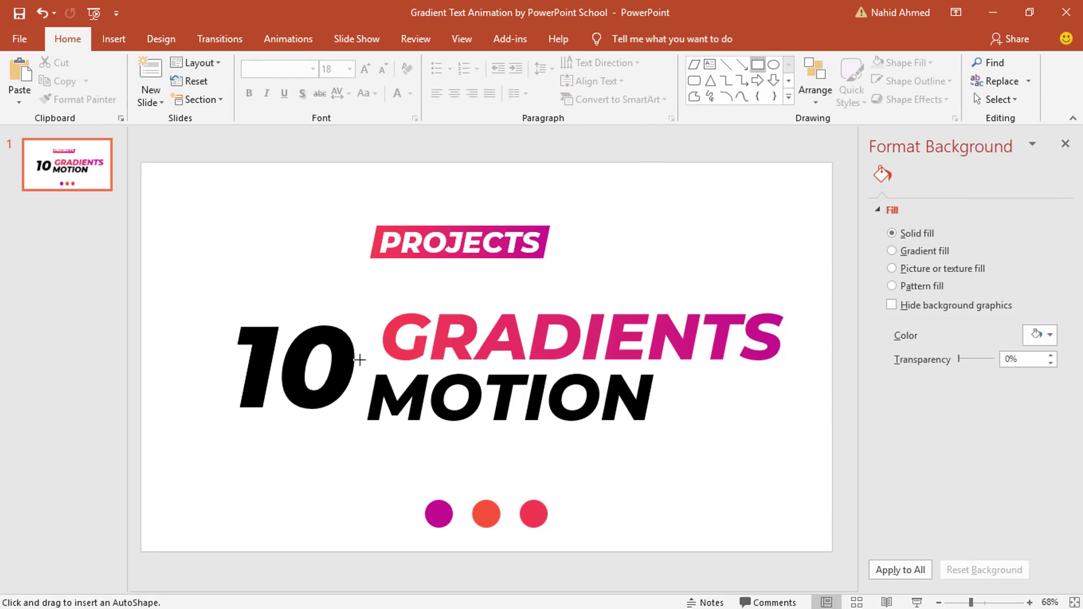
{"action": "left_click_drag", "start_coordinate": [362, 360], "coordinate": [671, 430]}
{"action": "left_click", "coordinate": [684, 416]}
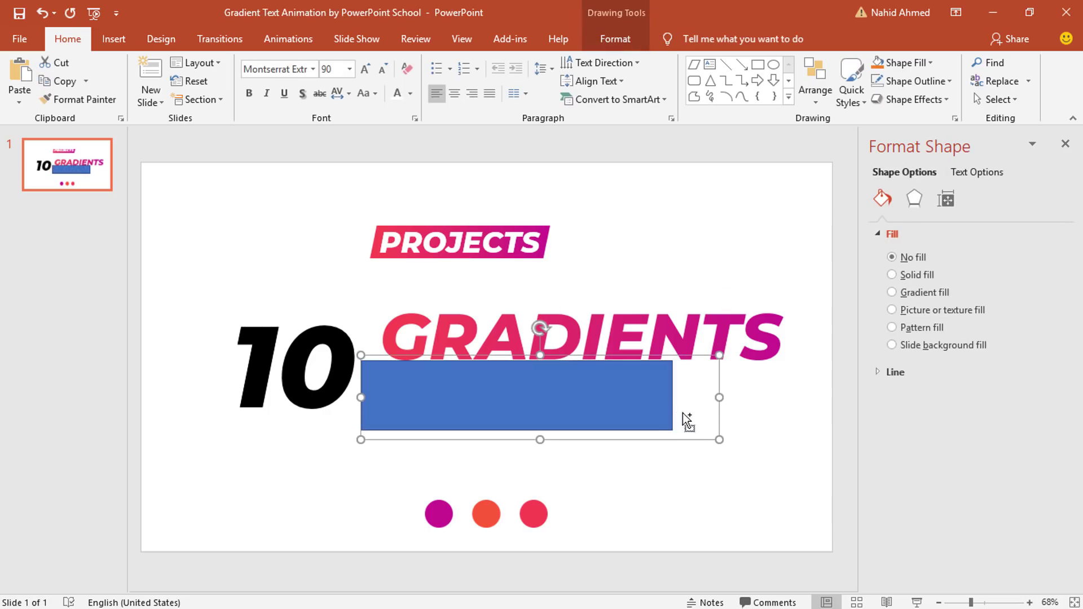
{"action": "left_click", "coordinate": [668, 409], "text": "shift"}
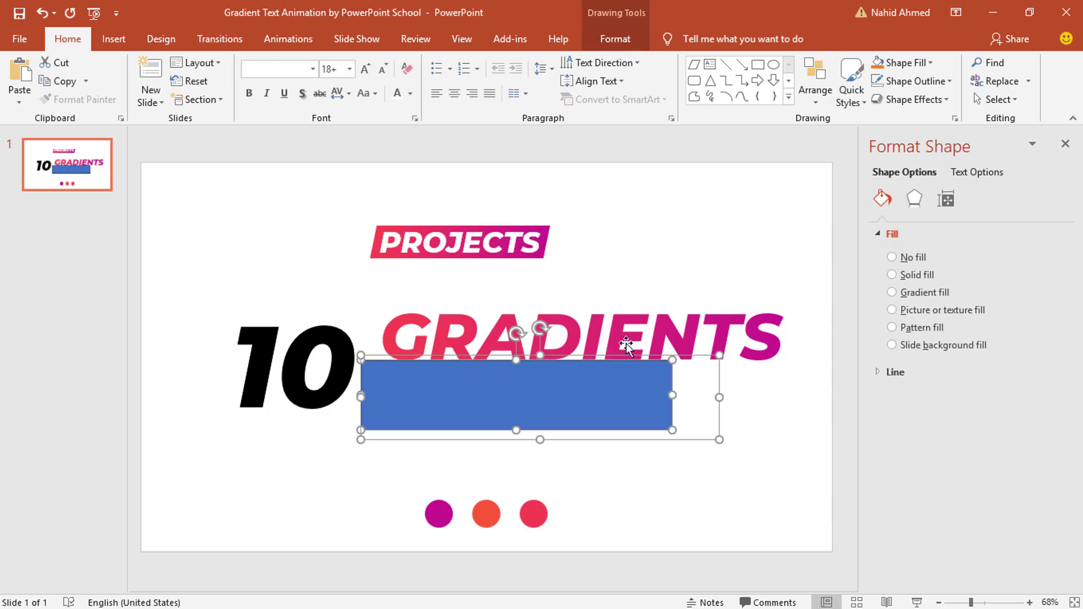
Intersect them into a MOTION shape with no outline and a gradient fill
{"action": "left_click", "coordinate": [614, 44]}
{"action": "left_click", "coordinate": [194, 99]}
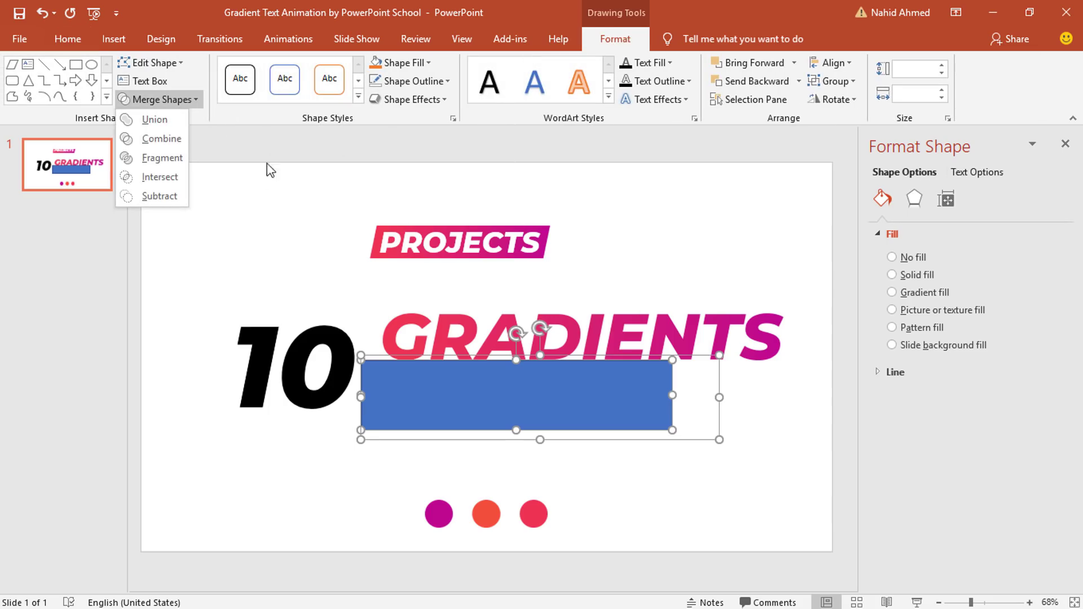
{"action": "left_click", "coordinate": [161, 176]}
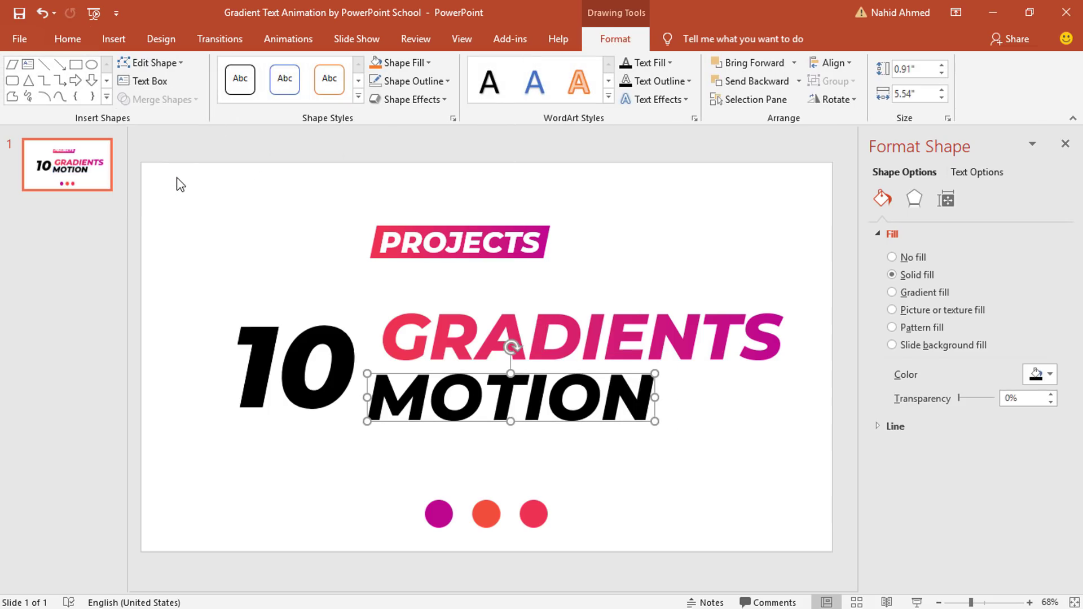
{"action": "left_click", "coordinate": [428, 85]}
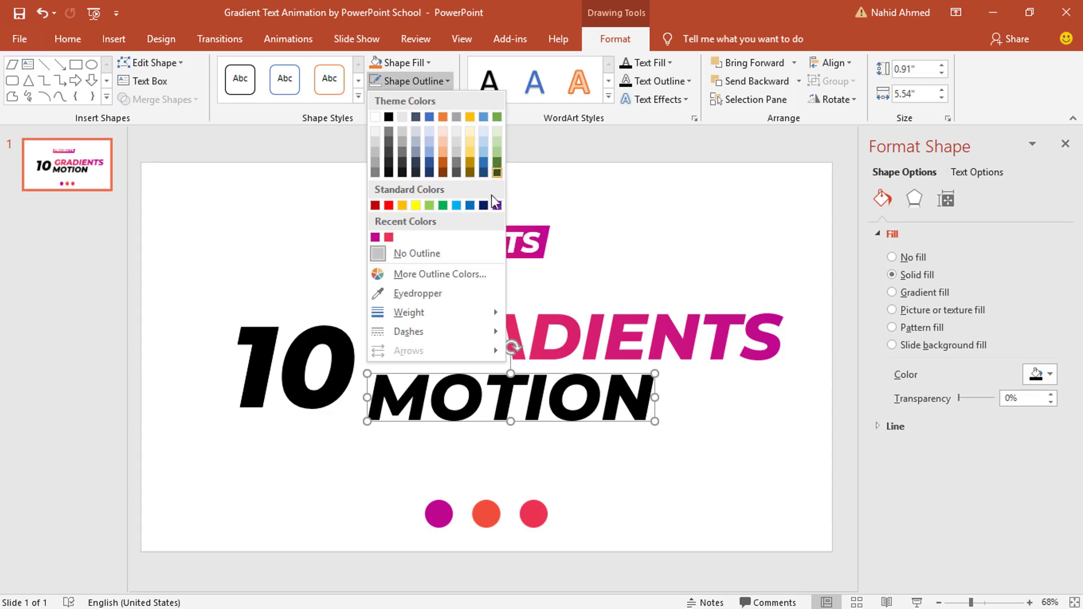
{"action": "left_click", "coordinate": [453, 257]}
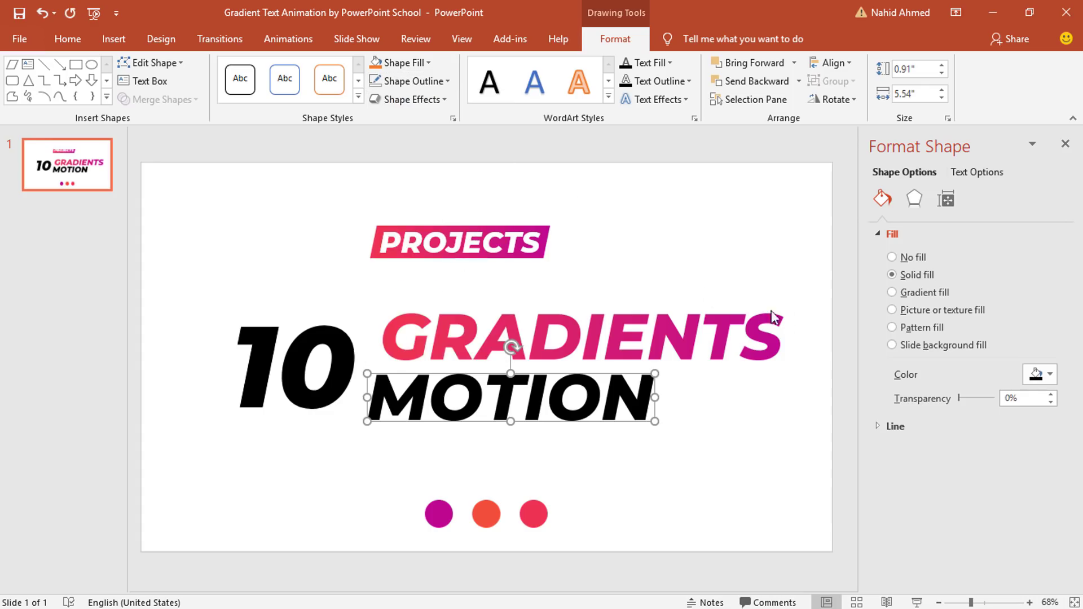
{"action": "left_click", "coordinate": [892, 293]}
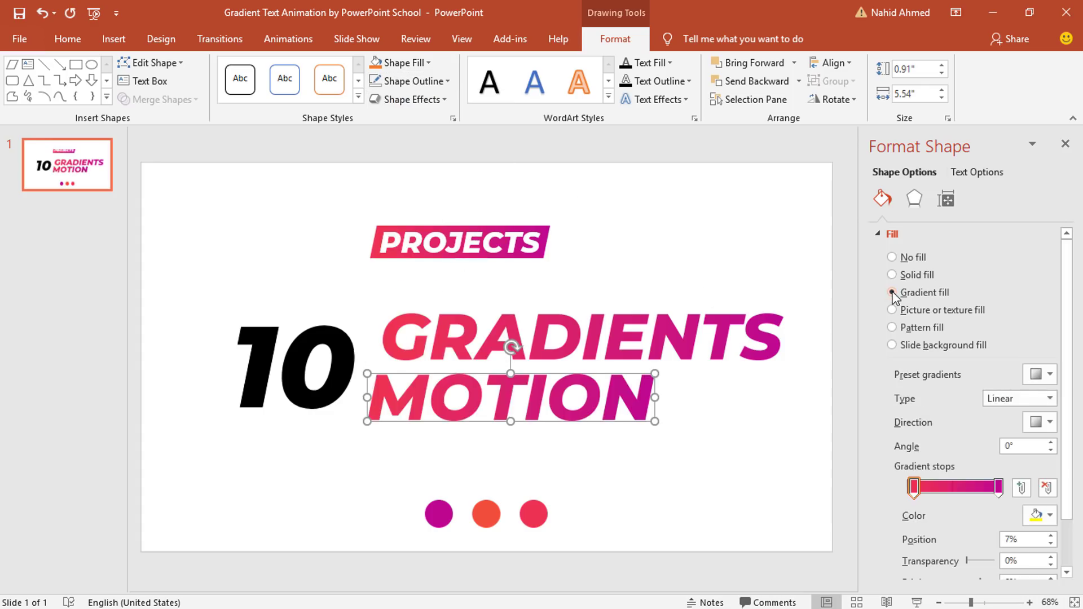
{"action": "left_click", "coordinate": [353, 472]}
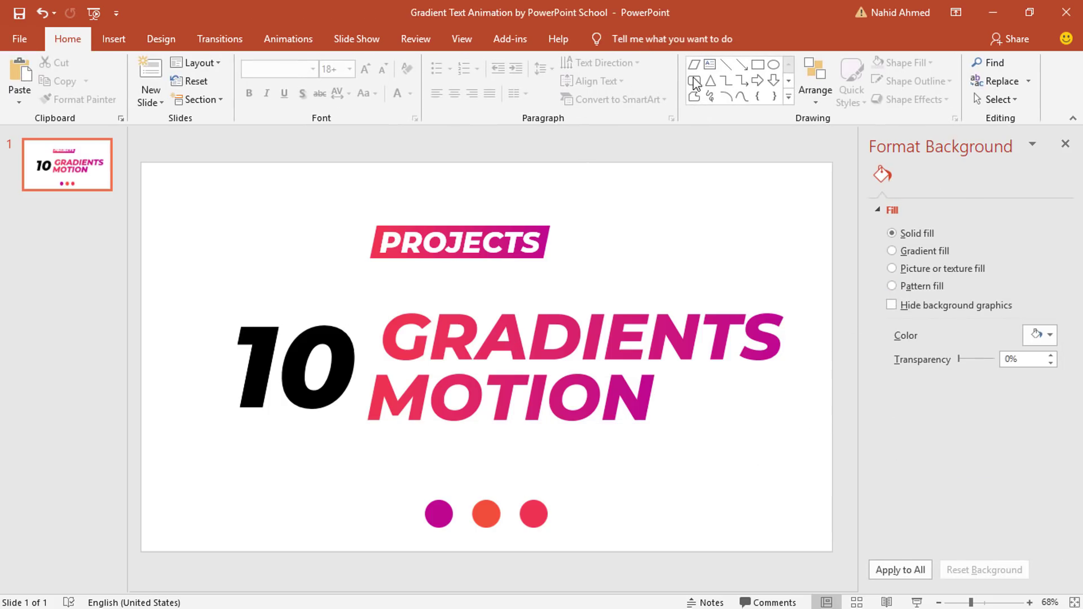
Intersect rectangles with the 10 to make an outline-free 10 shape
{"action": "left_click", "coordinate": [756, 71]}
{"action": "left_click_drag", "start_coordinate": [163, 294], "coordinate": [359, 440]}
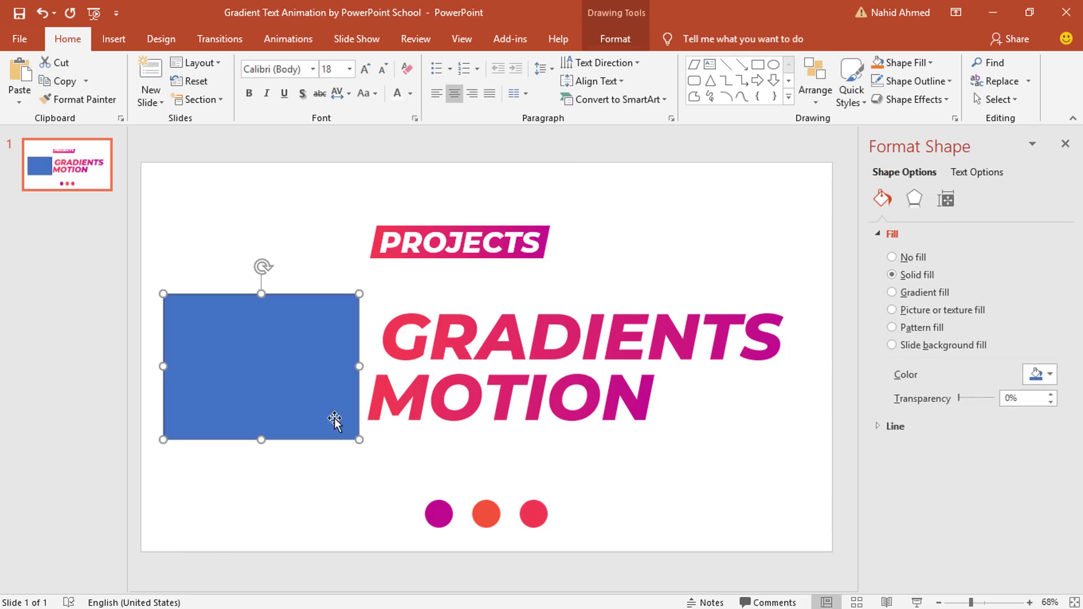
{"action": "left_click_drag", "start_coordinate": [368, 337], "coordinate": [368, 336]}
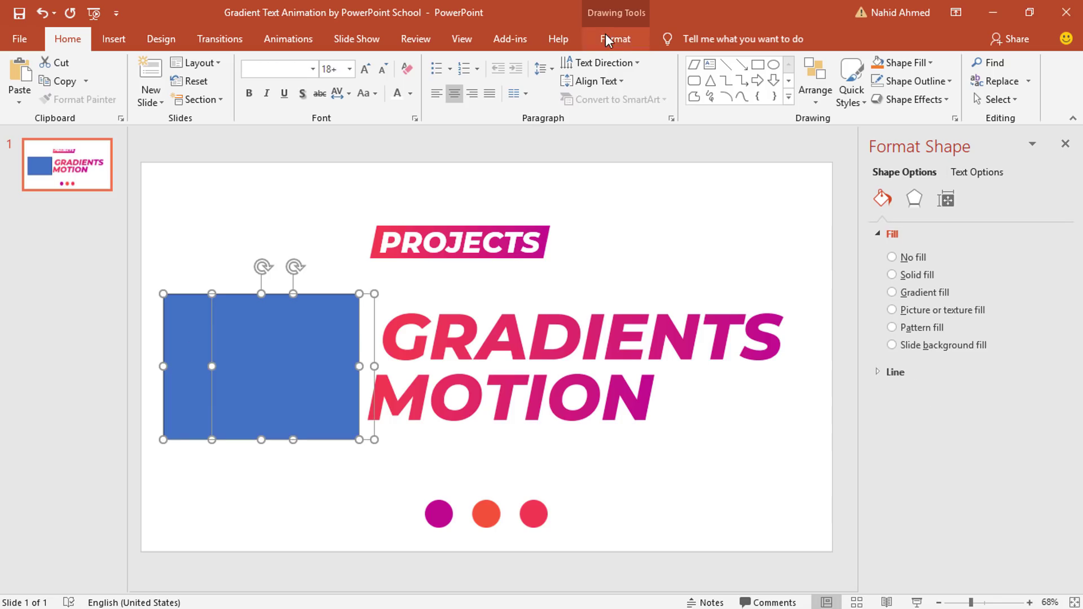
{"action": "left_click", "coordinate": [615, 38]}
{"action": "left_click", "coordinate": [192, 102]}
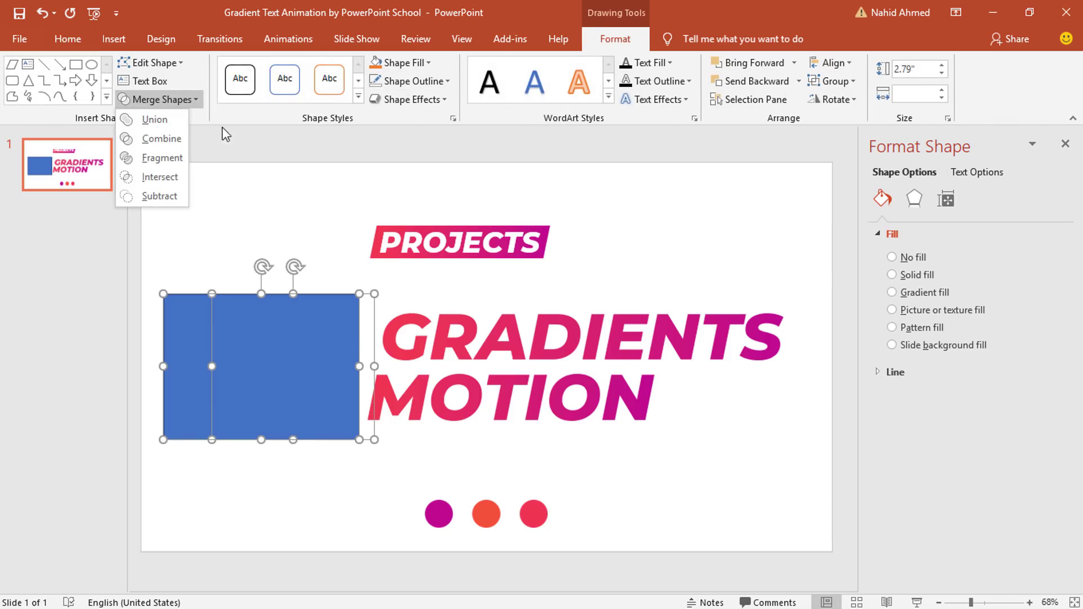
{"action": "left_click", "coordinate": [178, 180]}
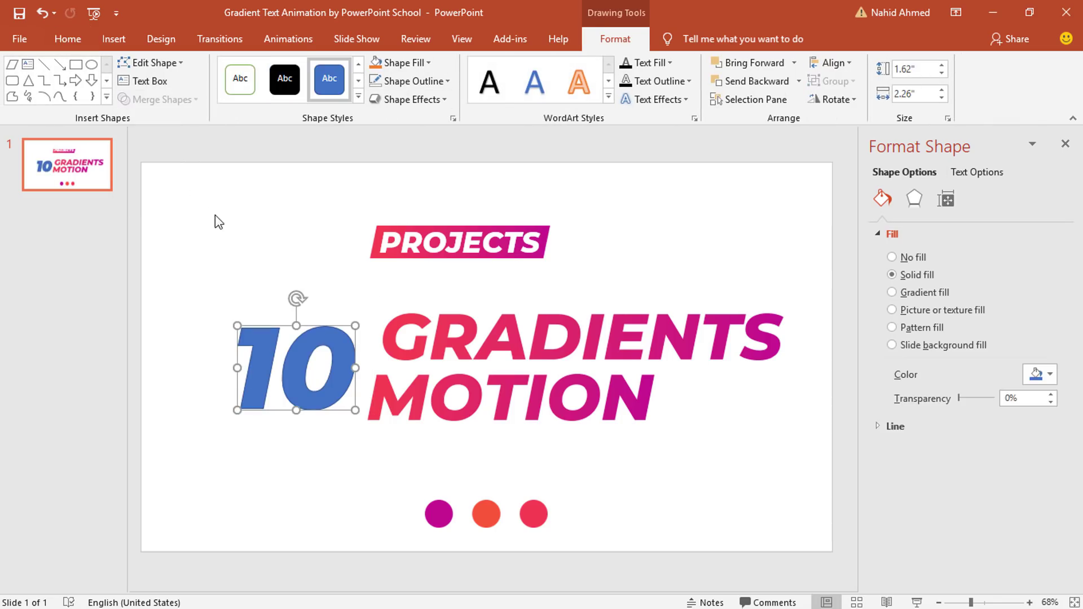
{"action": "left_click", "coordinate": [395, 83]}
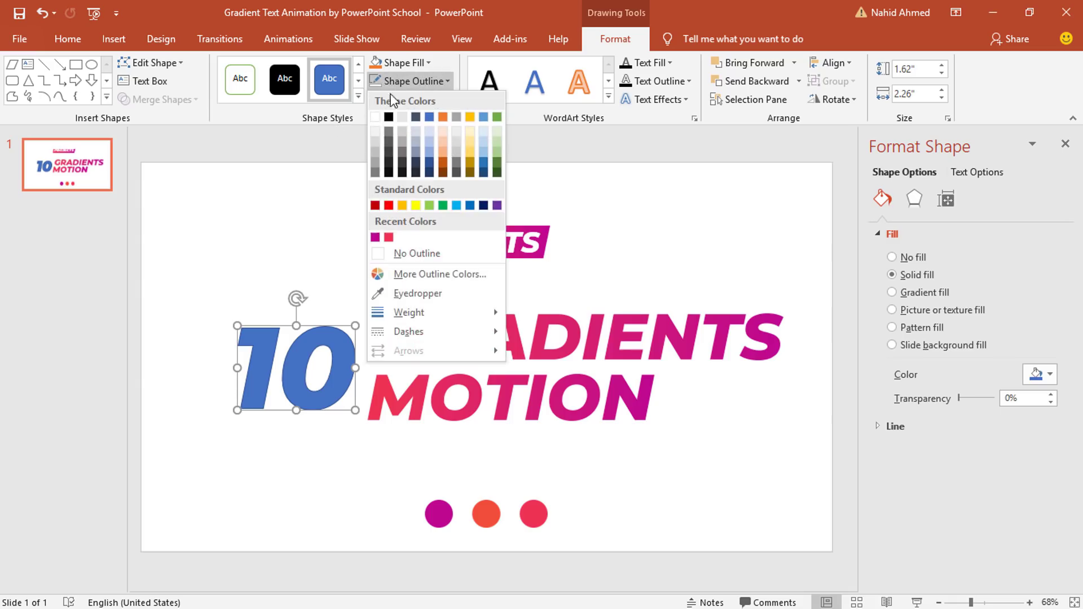
{"action": "left_click", "coordinate": [393, 252]}
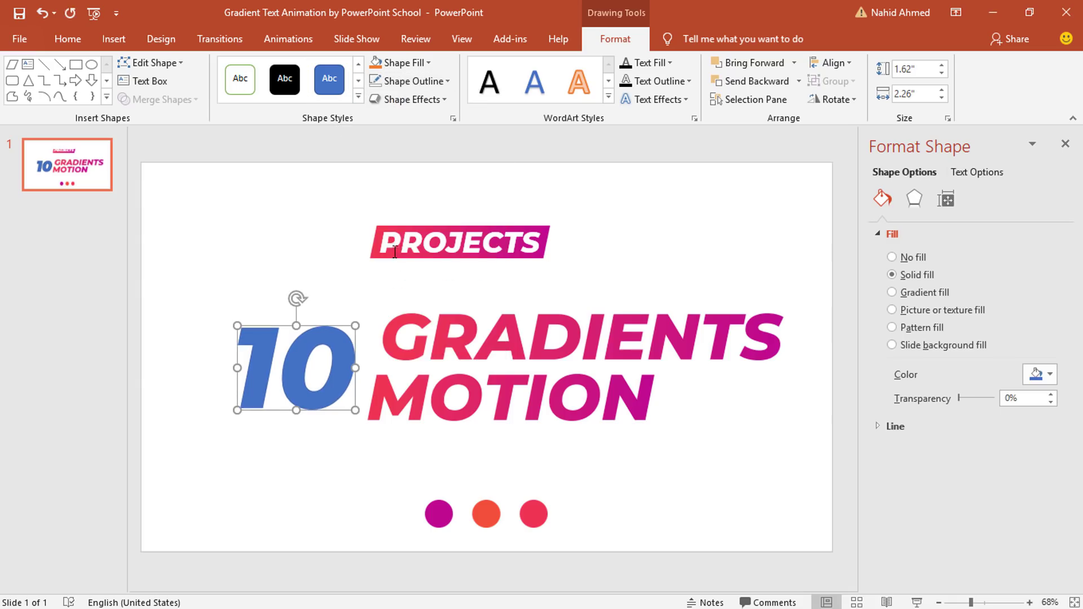
Give the 10 a gradient fill whose end stop is eyedropped from the orange circle
{"action": "left_click", "coordinate": [925, 293]}
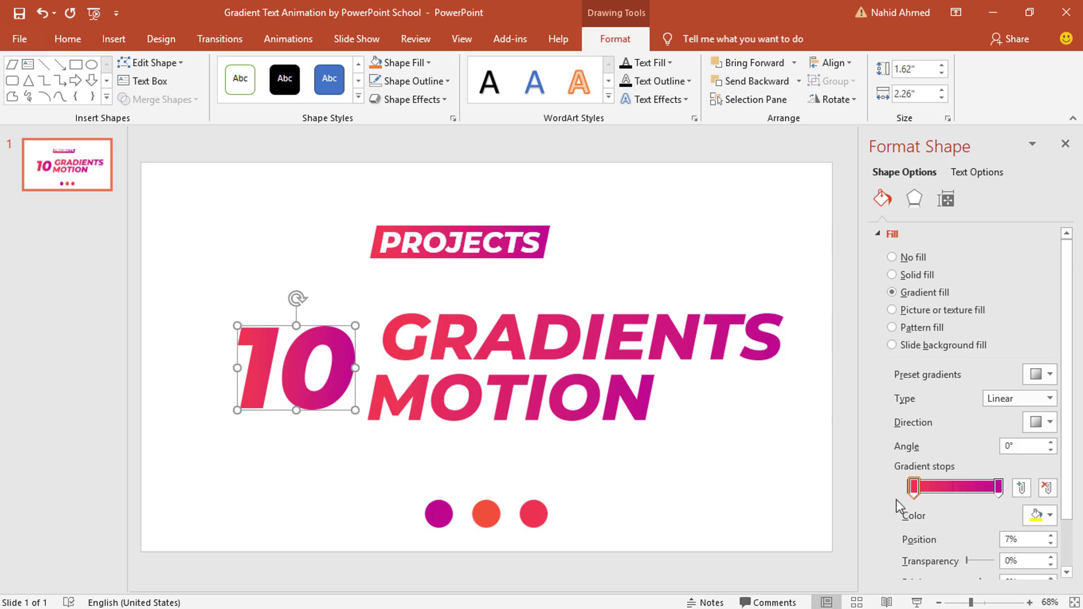
{"action": "left_click", "coordinate": [1000, 488]}
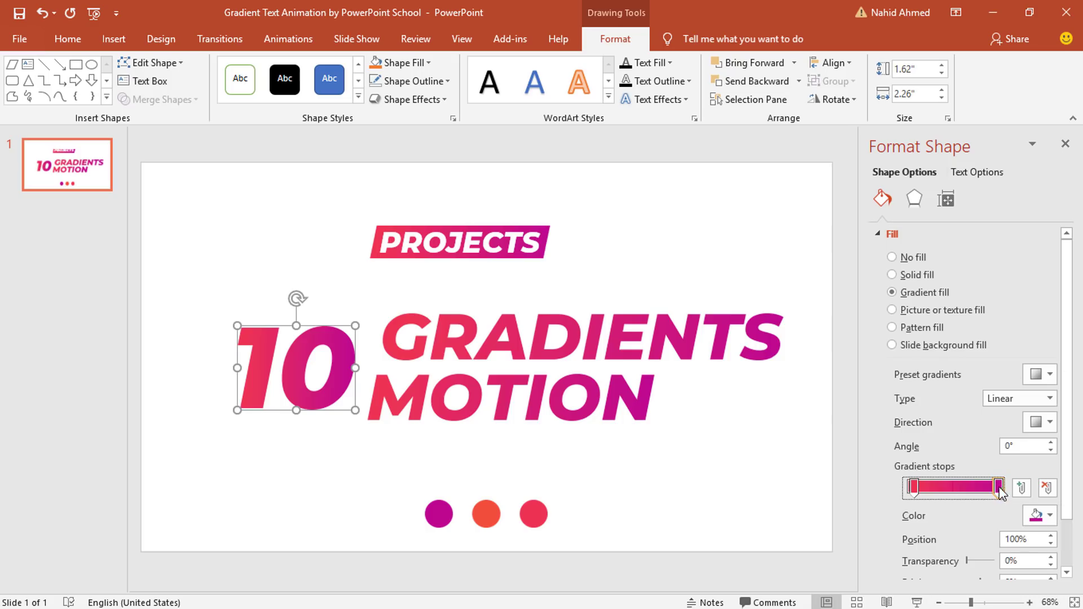
{"action": "left_click", "coordinate": [1043, 515]}
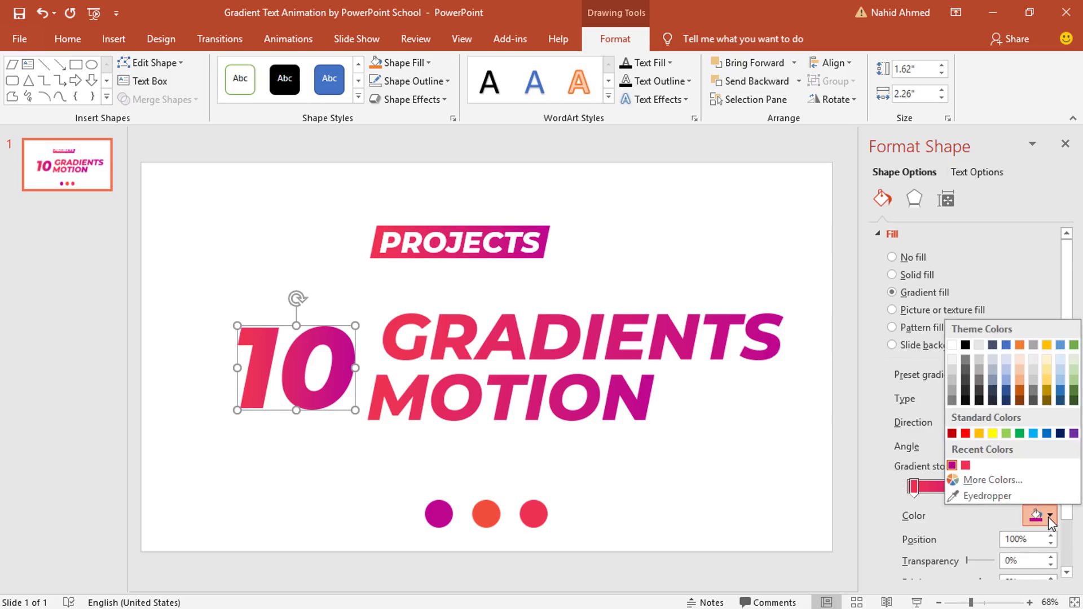
{"action": "left_click", "coordinate": [997, 496]}
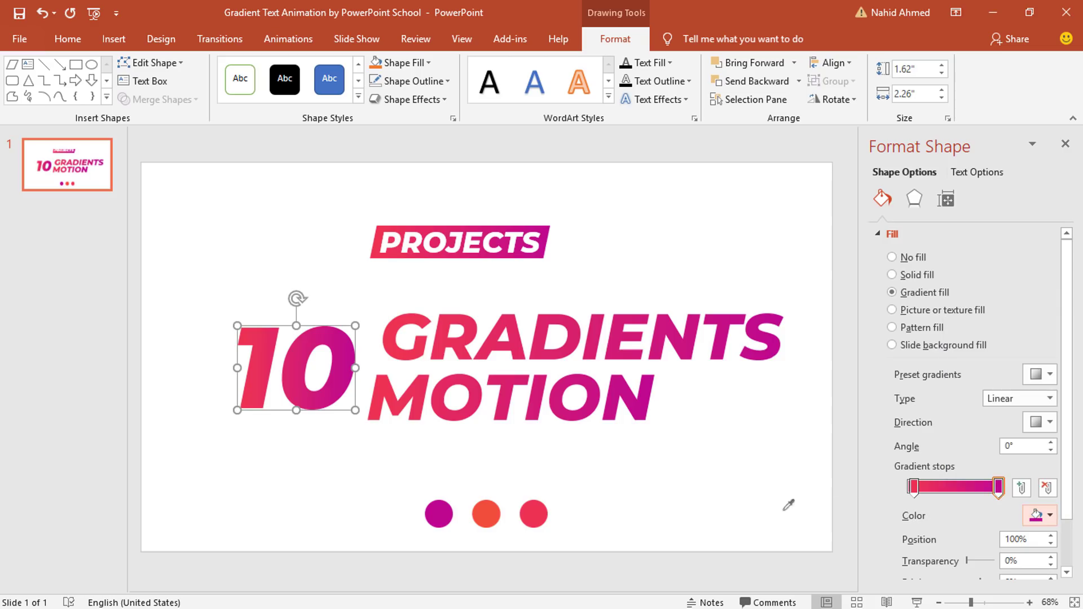
{"action": "left_click", "coordinate": [485, 510]}
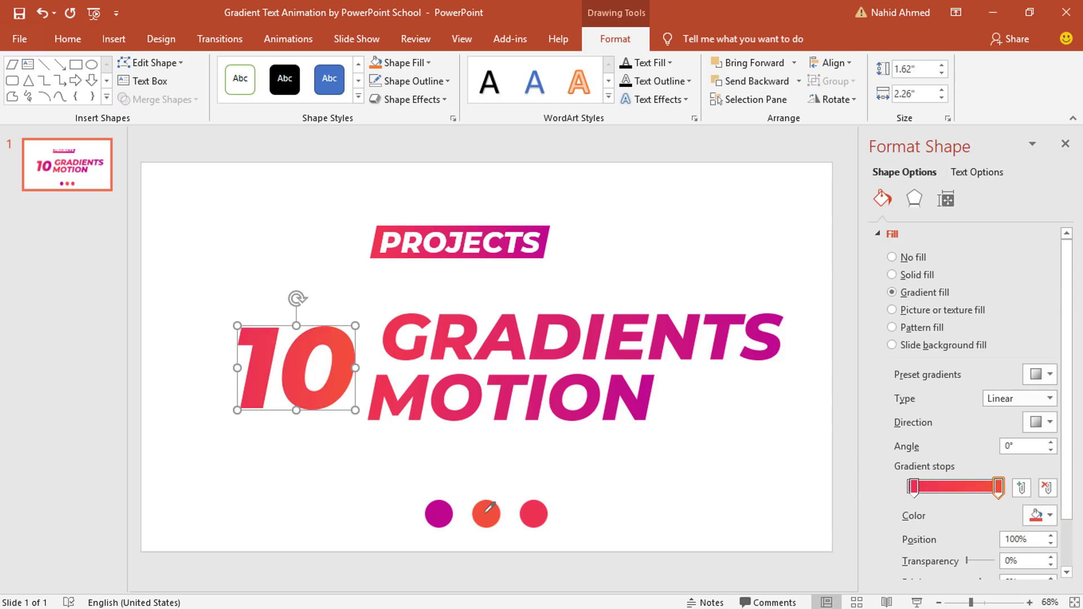
Delete the three coloured circles and select both parts of the PROJECTS label
{"action": "left_click", "coordinate": [634, 512]}
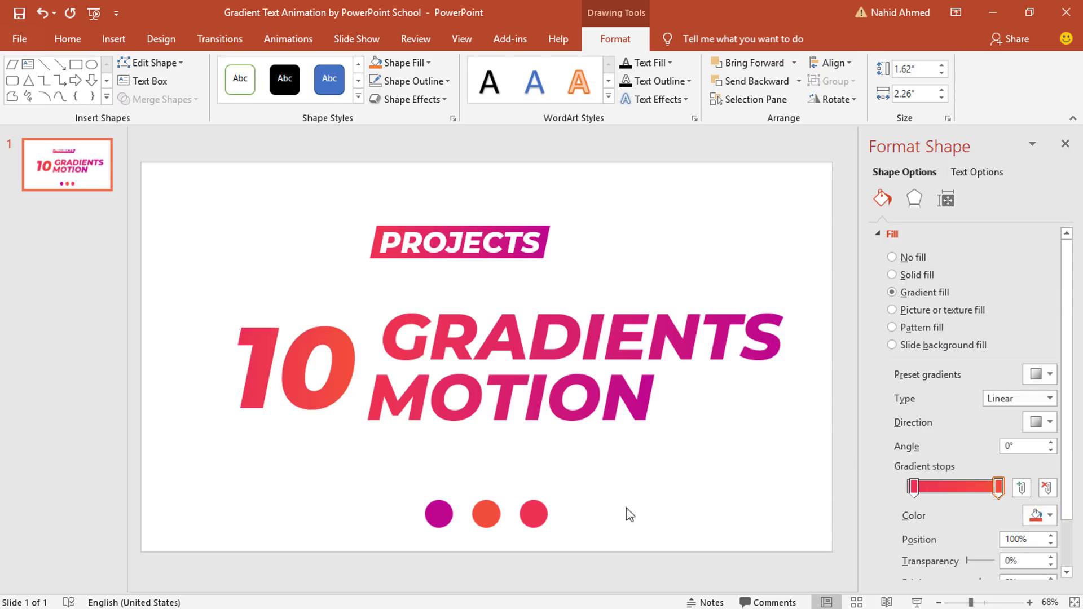
{"action": "left_click", "coordinate": [537, 513]}
{"action": "key", "text": "Delete"}
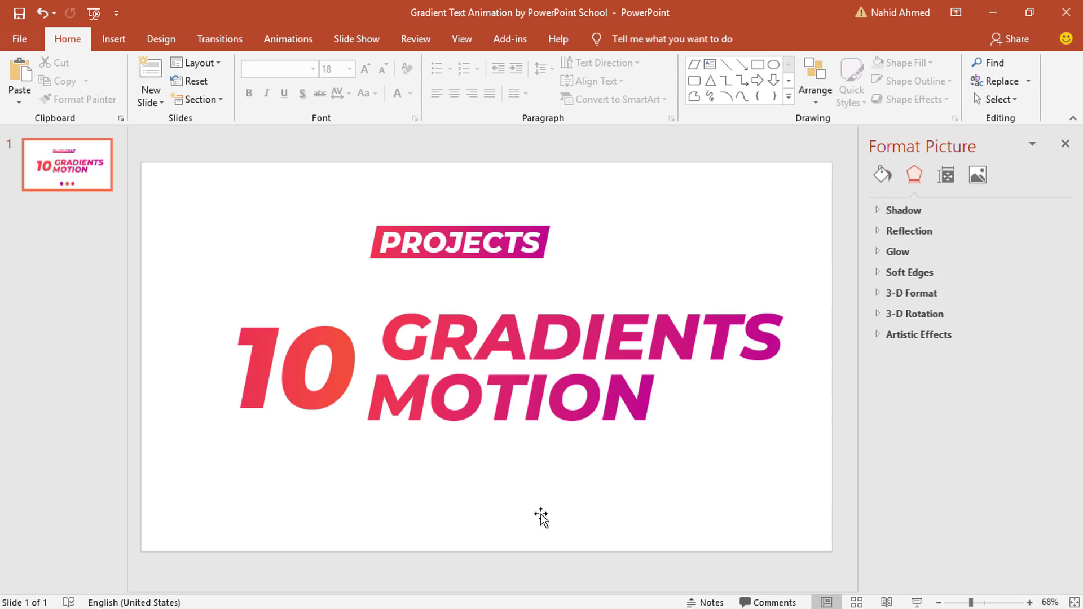
{"action": "left_click", "coordinate": [1065, 144]}
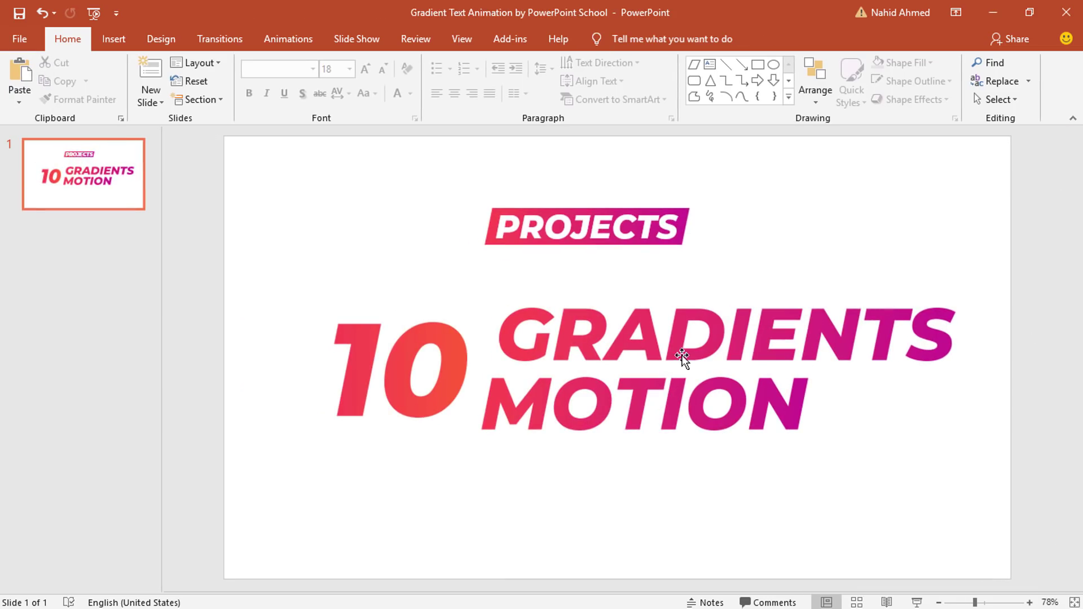
{"action": "mouse_move", "coordinate": [854, 167]}
{"action": "left_mouse_down"}
{"action": "mouse_move", "coordinate": [518, 278]}
{"action": "mouse_move", "coordinate": [442, 280]}
{"action": "left_mouse_up"}
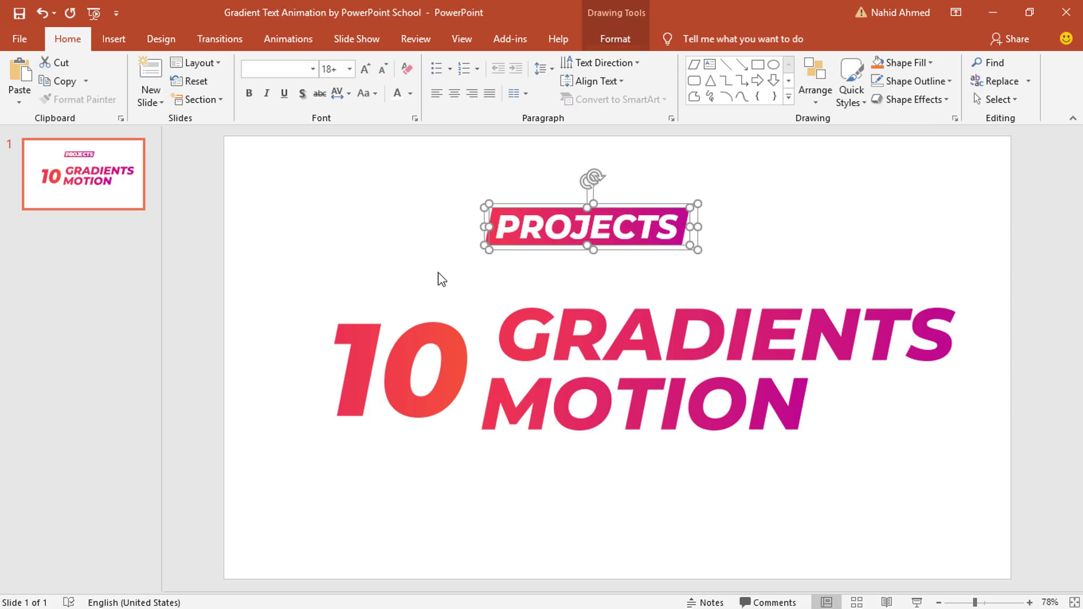
Group the PROJECTS label pieces and move them down just above GRADIENTS
{"action": "key", "text": "ctrl+g"}
{"action": "left_click_drag", "start_coordinate": [683, 244], "coordinate": [702, 287]}
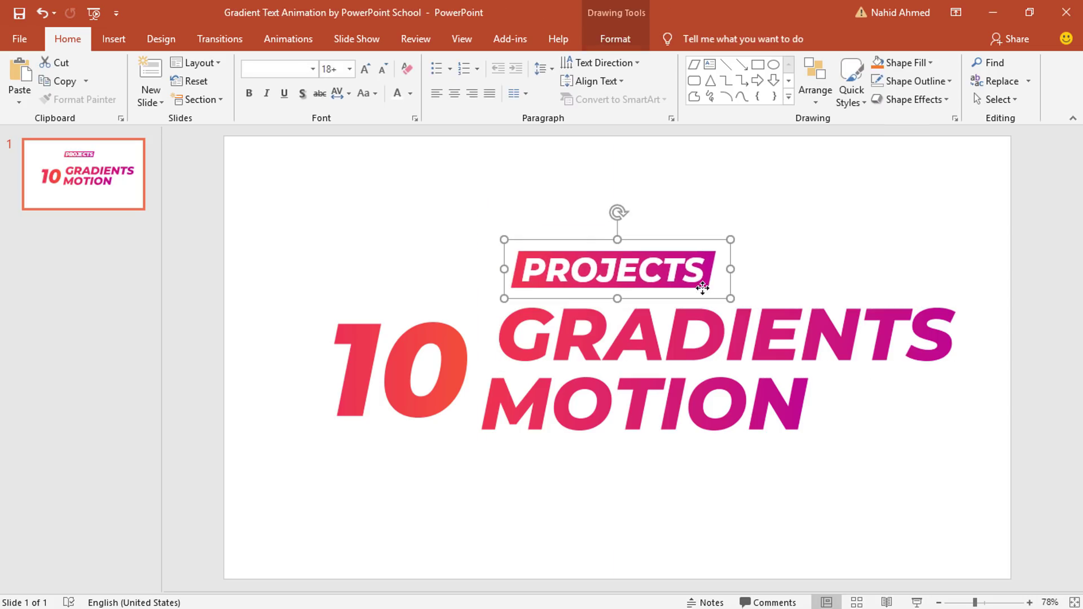
{"action": "left_click", "coordinate": [815, 265]}
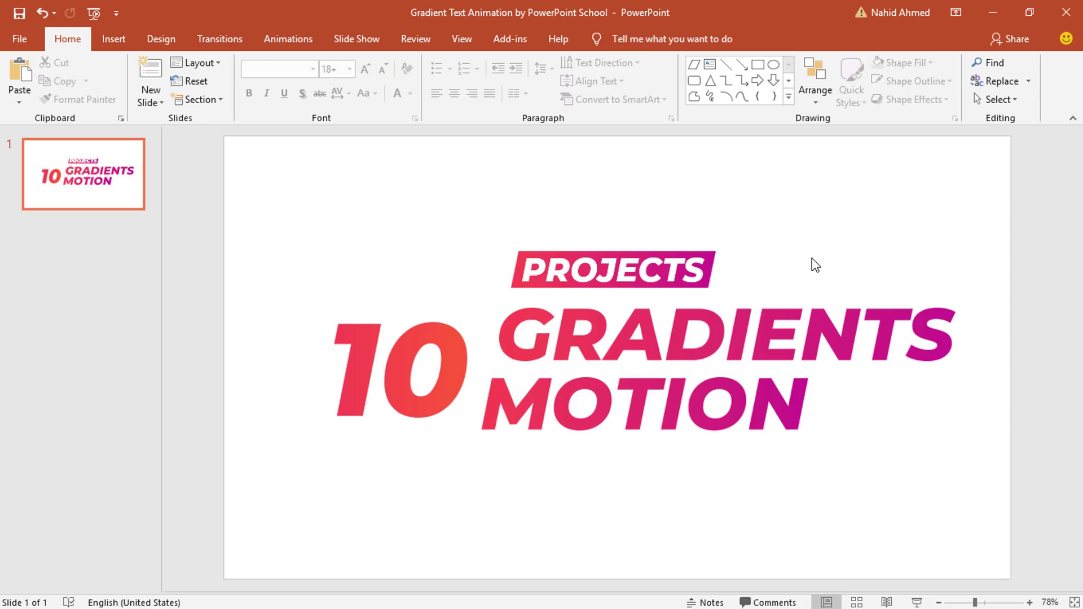
Shift the whole title composition slightly to the left
{"action": "key", "text": "ctrl+a"}
{"action": "left_click_drag", "start_coordinate": [884, 343], "coordinate": [858, 340]}
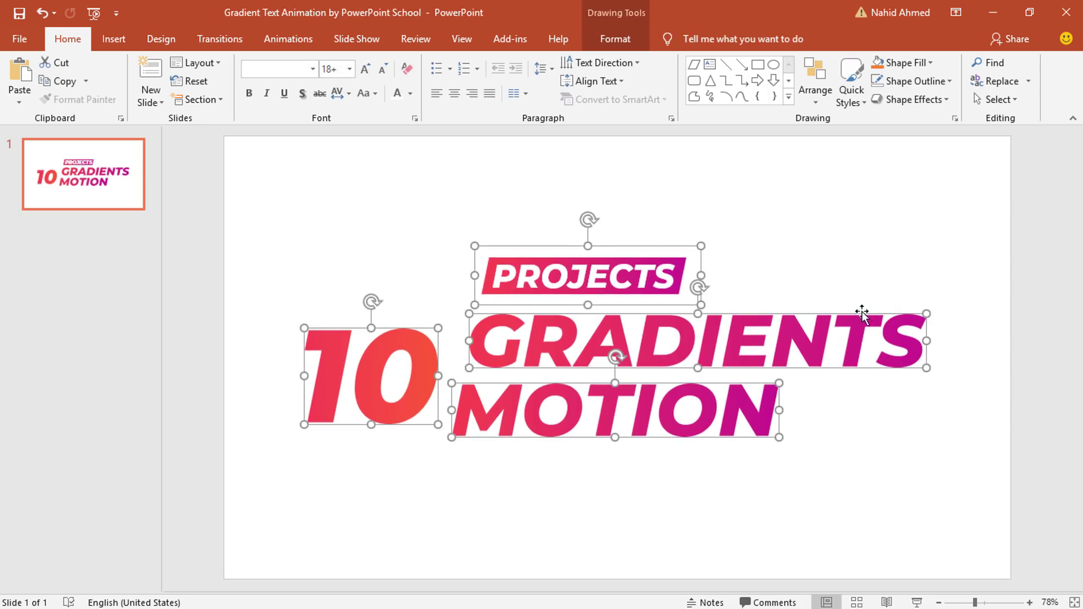
{"action": "left_click", "coordinate": [877, 255]}
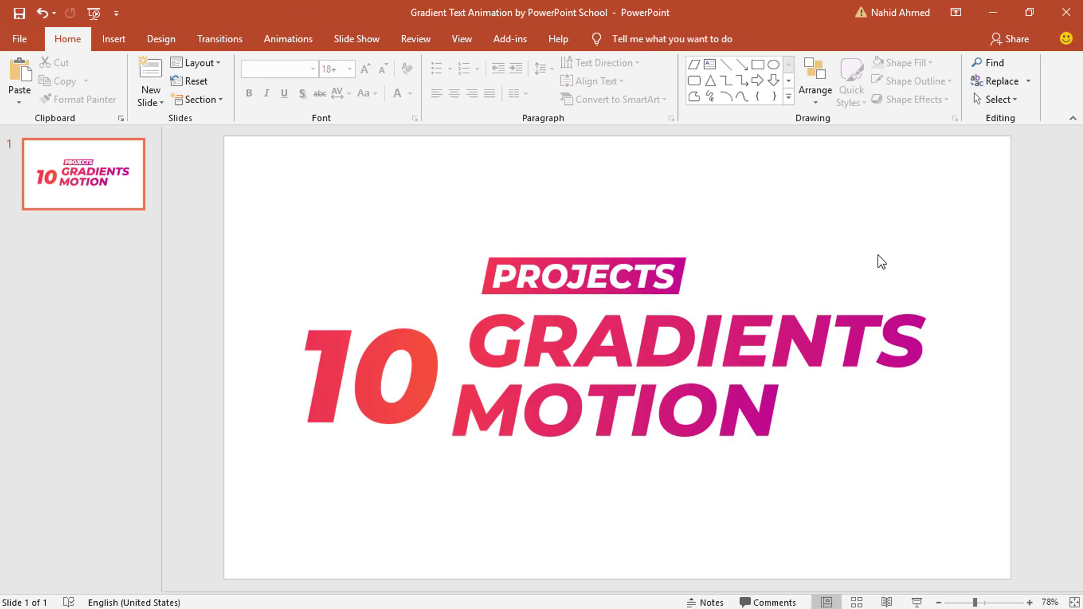
Group the GRADIENTS and MOTION text into one object
{"action": "left_click", "coordinate": [765, 415]}
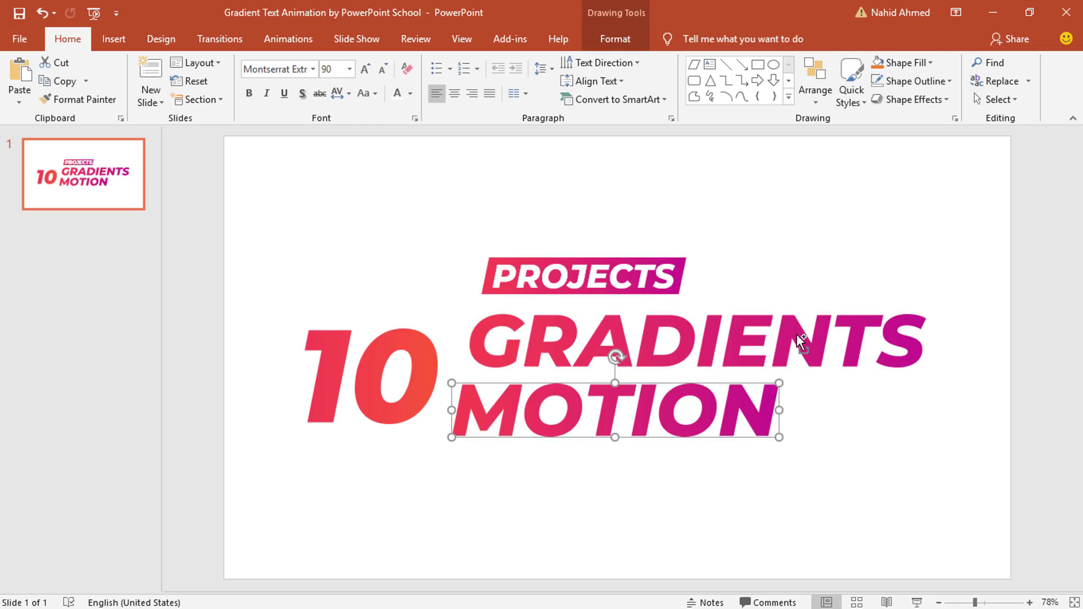
{"action": "left_click", "coordinate": [797, 334], "text": "shift"}
{"action": "key", "text": "ctrl+g"}
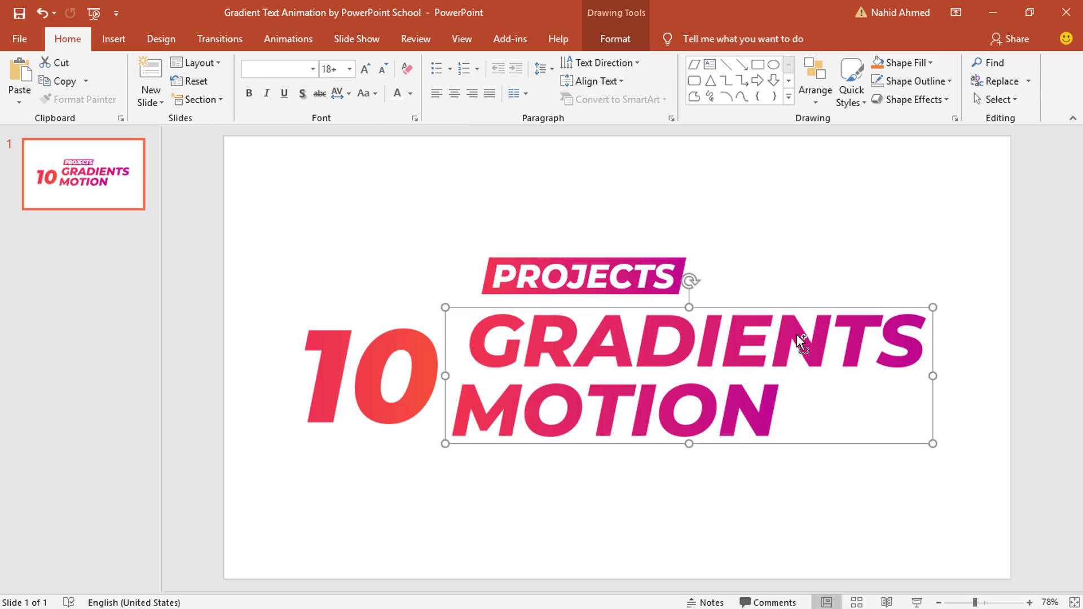
{"action": "left_click", "coordinate": [774, 497]}
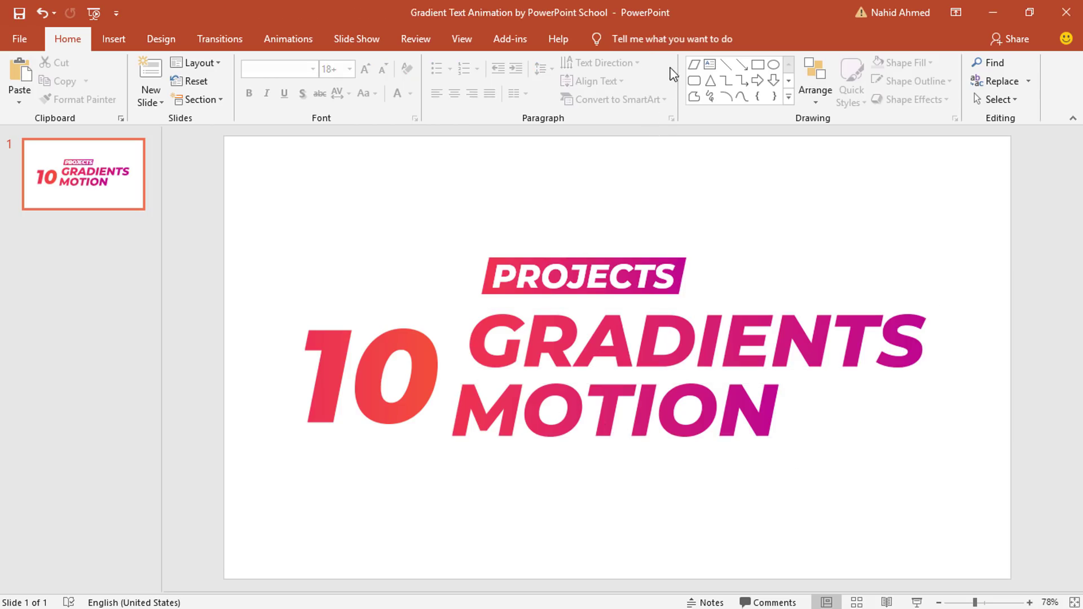
Draw a parallelogram over the 10, reduce its slant, widen it left, and send it to back
{"action": "left_click", "coordinate": [694, 66]}
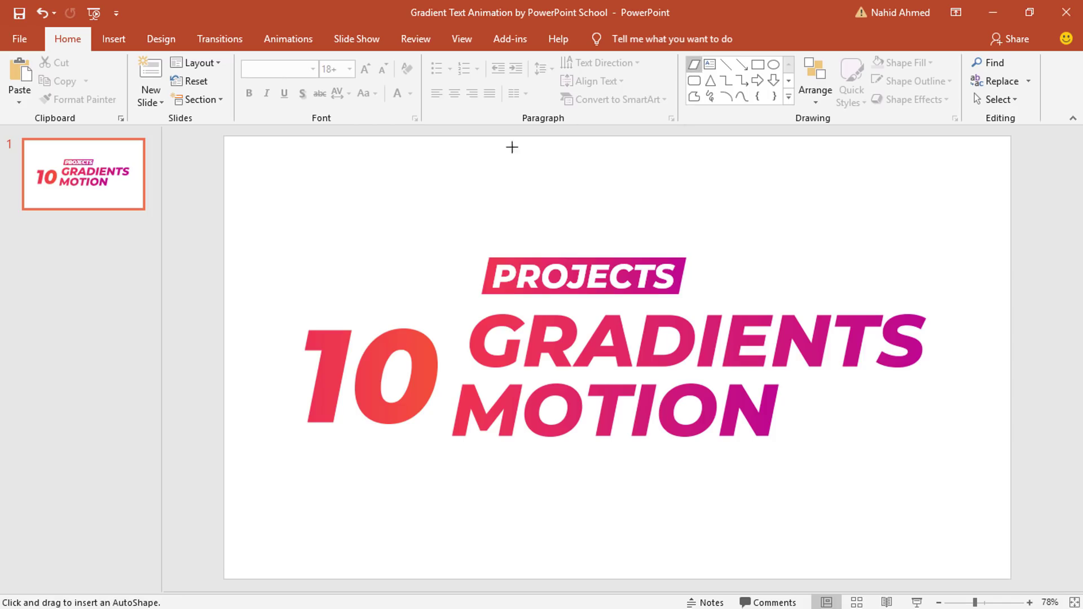
{"action": "mouse_move", "coordinate": [202, 293]}
{"action": "left_mouse_down"}
{"action": "mouse_move", "coordinate": [380, 387]}
{"action": "mouse_move", "coordinate": [450, 449]}
{"action": "mouse_move", "coordinate": [474, 455]}
{"action": "left_mouse_up"}
{"action": "mouse_move", "coordinate": [242, 299]}
{"action": "left_mouse_down"}
{"action": "mouse_move", "coordinate": [226, 305]}
{"action": "mouse_move", "coordinate": [238, 308]}
{"action": "left_mouse_up"}
{"action": "left_click_drag", "start_coordinate": [200, 372], "coordinate": [177, 371]}
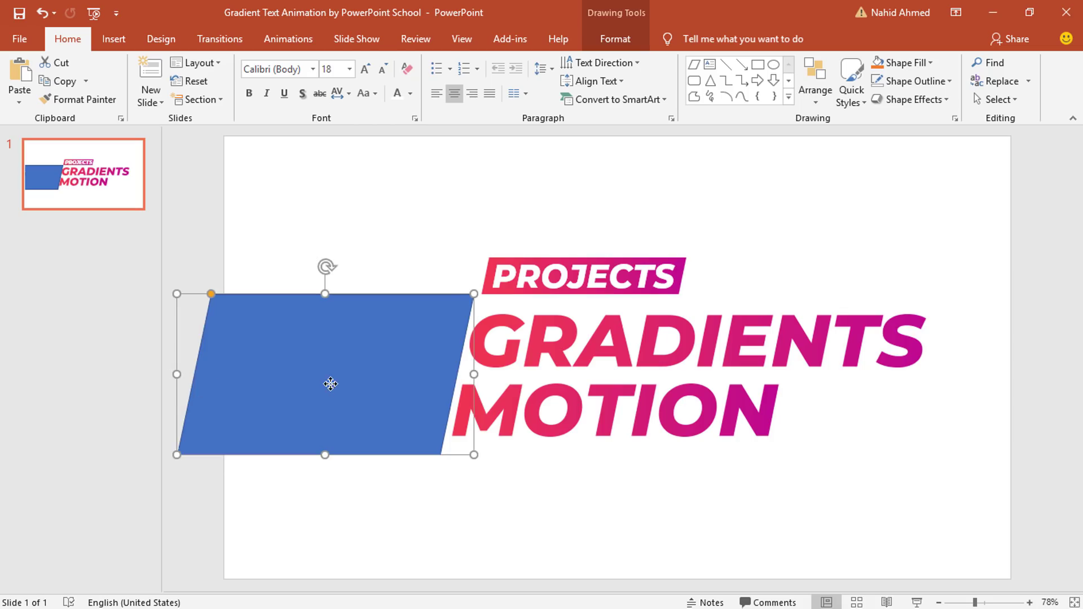
{"action": "right_click", "coordinate": [331, 384]}
{"action": "left_click", "coordinate": [365, 215]}
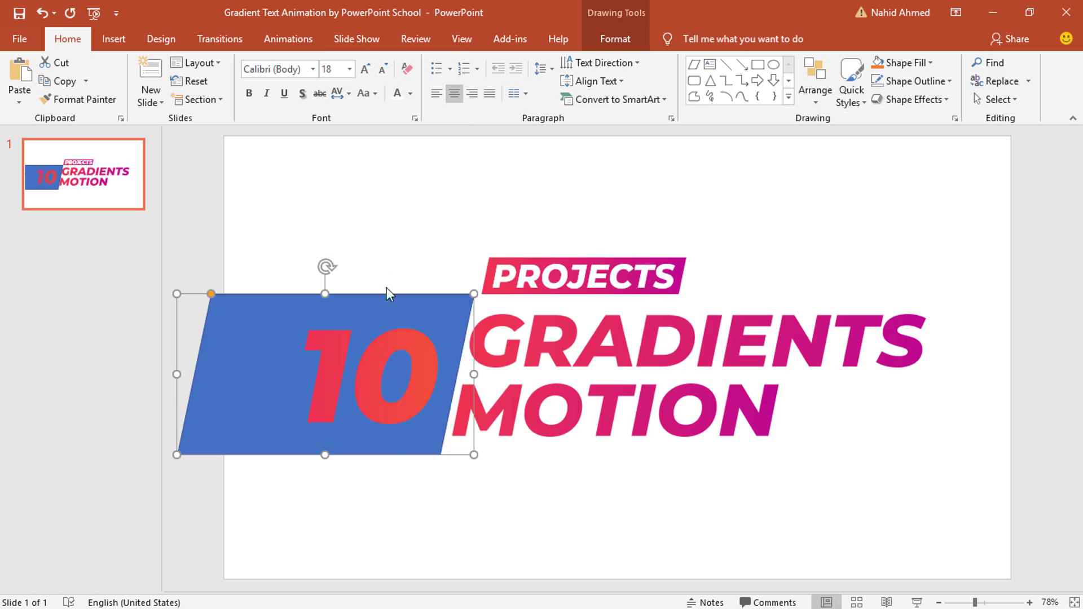
Send the GRADIENTS MOTION group to the back and duplicate the blue parallelogram
{"action": "left_click", "coordinate": [570, 361]}
{"action": "right_click", "coordinate": [571, 357]}
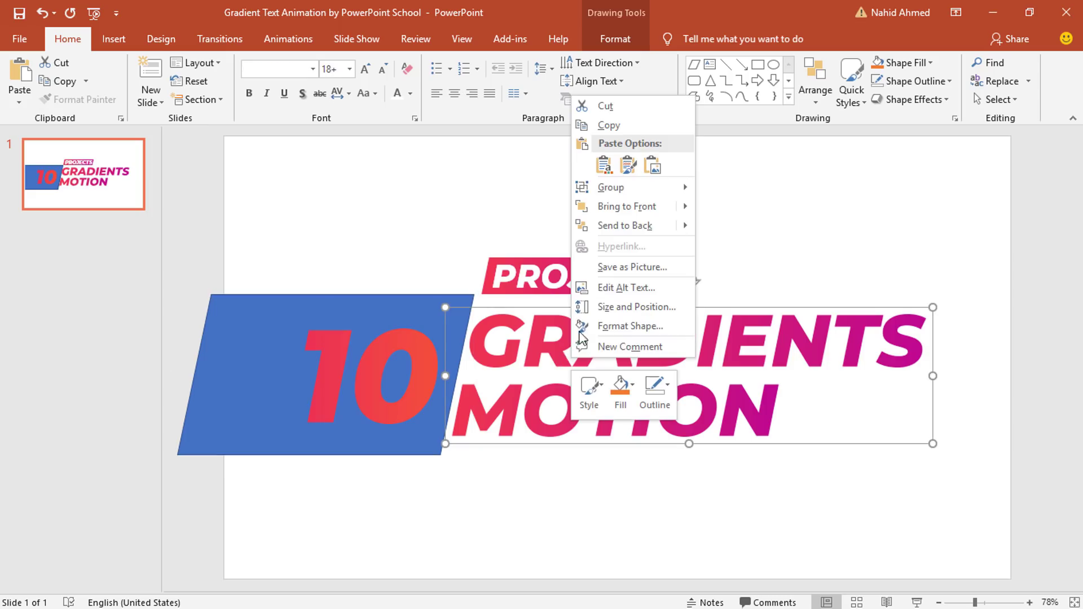
{"action": "left_click", "coordinate": [611, 228]}
{"action": "left_click_drag", "start_coordinate": [658, 358], "coordinate": [569, 350]}
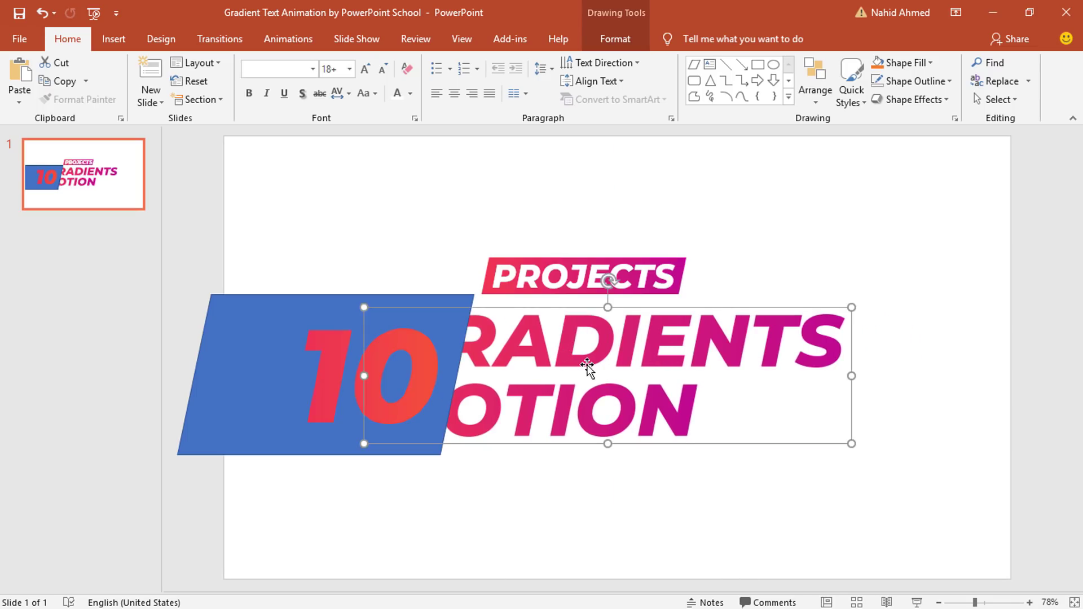
{"action": "key", "text": "ctrl+z"}
{"action": "left_click", "coordinate": [249, 402]}
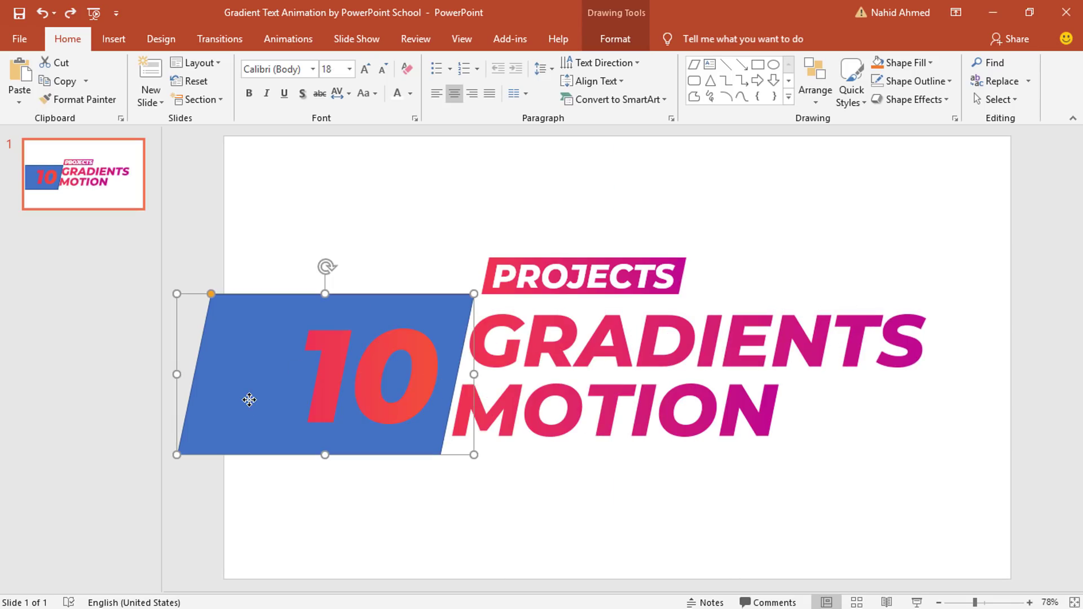
{"action": "key", "text": "ctrl+d"}
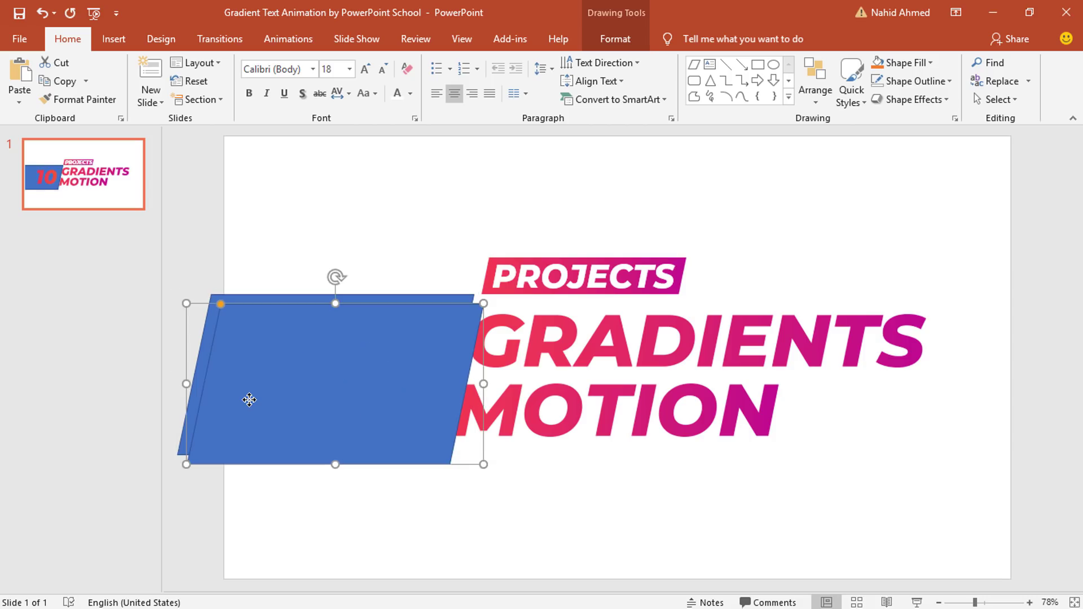
Trim the left parallelogram, reshape its copy into a flat bar beside PROJECTS, and select all three
{"action": "left_click_drag", "start_coordinate": [359, 427], "coordinate": [206, 394]}
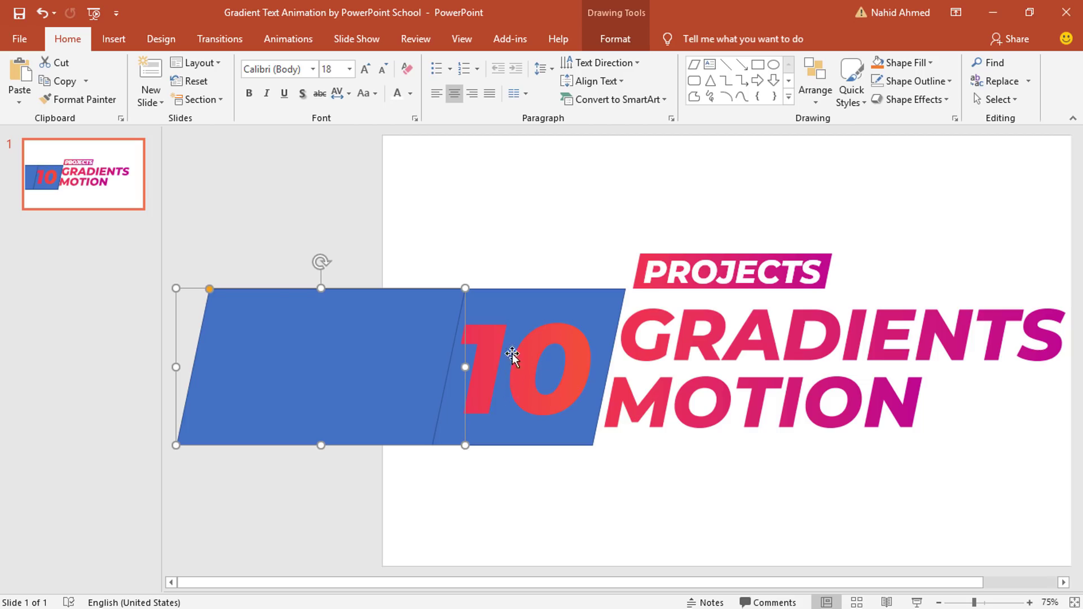
{"action": "left_click_drag", "start_coordinate": [176, 367], "coordinate": [295, 375]}
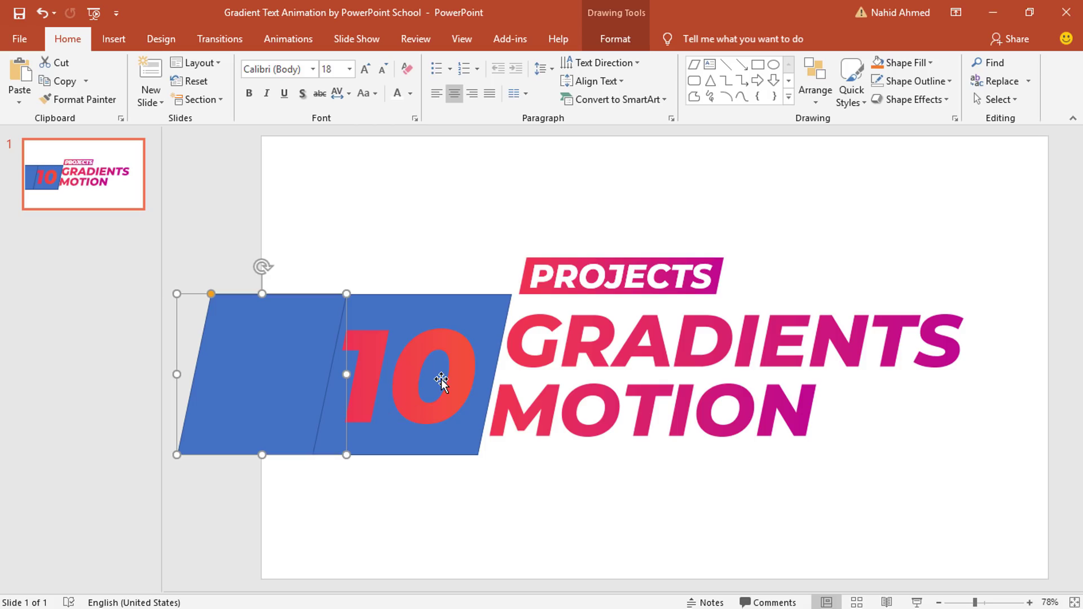
{"action": "left_click_drag", "start_coordinate": [261, 370], "coordinate": [800, 225]}
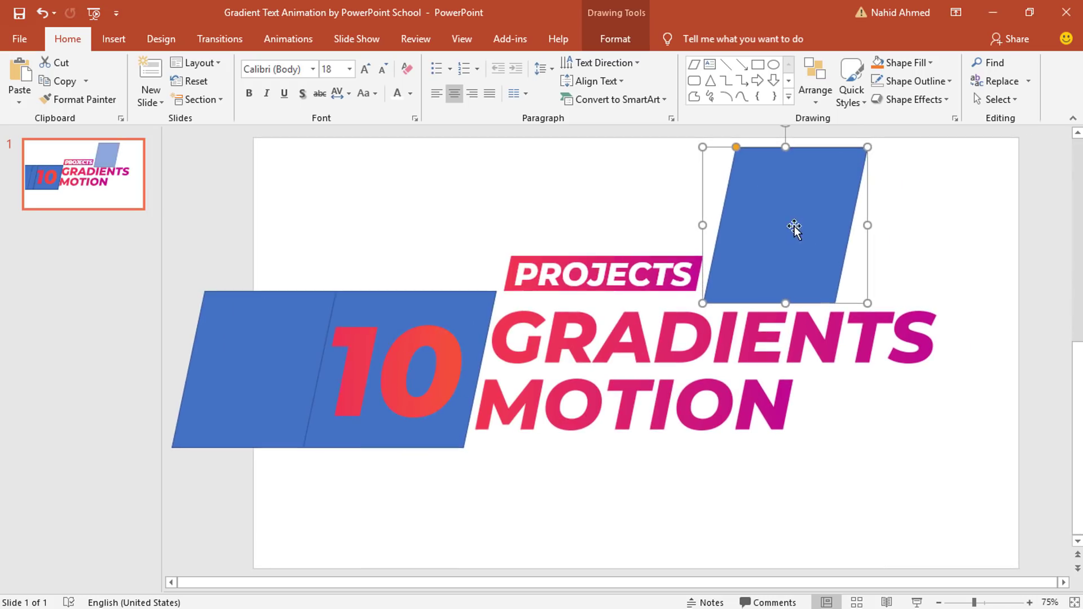
{"action": "left_click_drag", "start_coordinate": [867, 148], "coordinate": [1044, 240]}
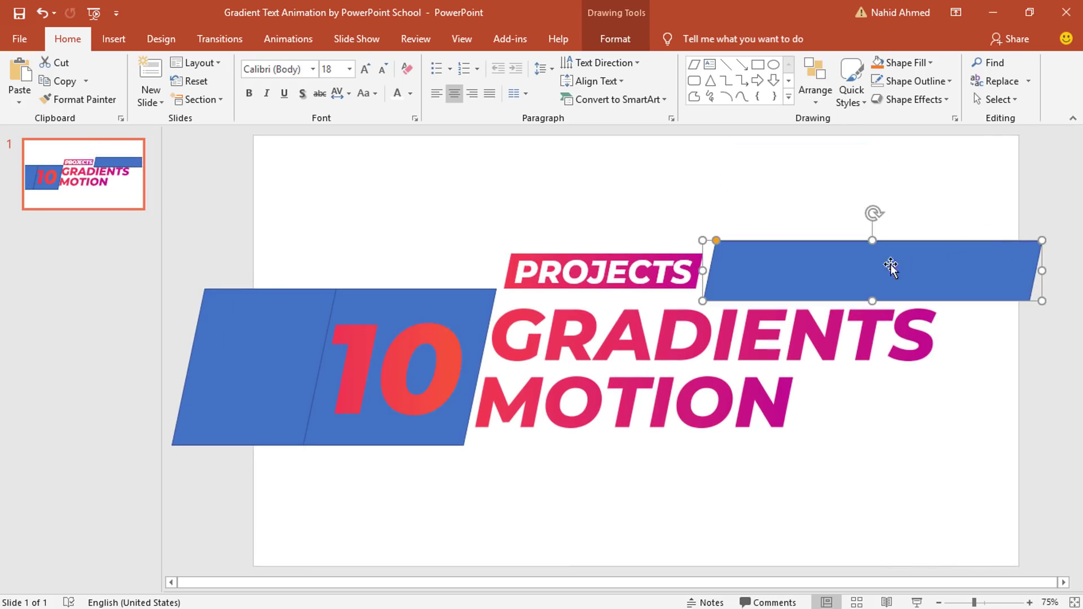
{"action": "left_click", "coordinate": [275, 330], "text": "shift"}
{"action": "left_click", "coordinate": [375, 309], "text": "shift"}
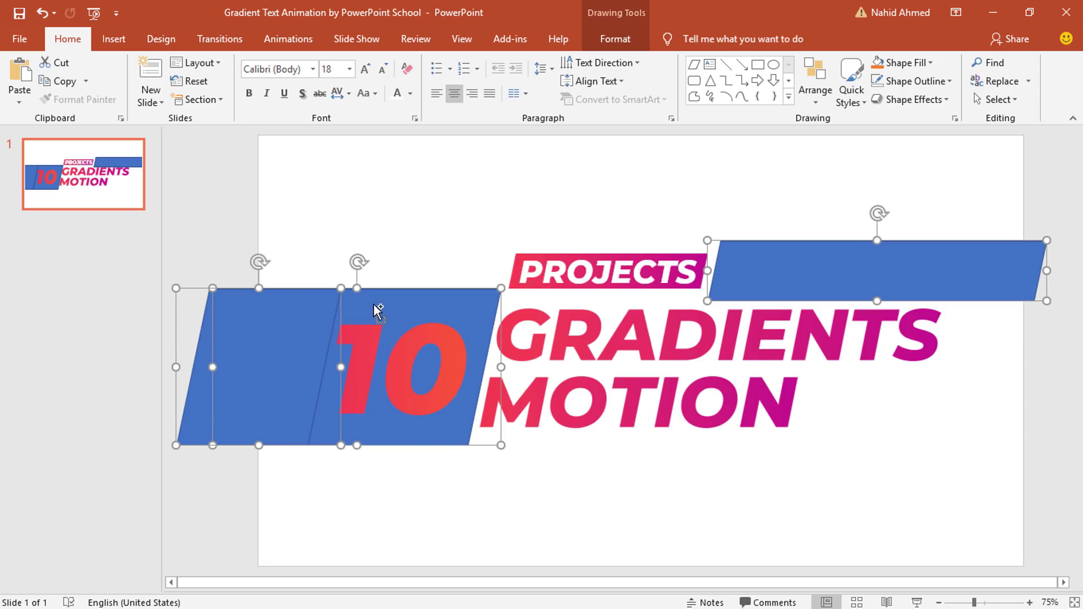
Give the three parallelograms a White fill and No Outline
{"action": "left_click", "coordinate": [611, 49]}
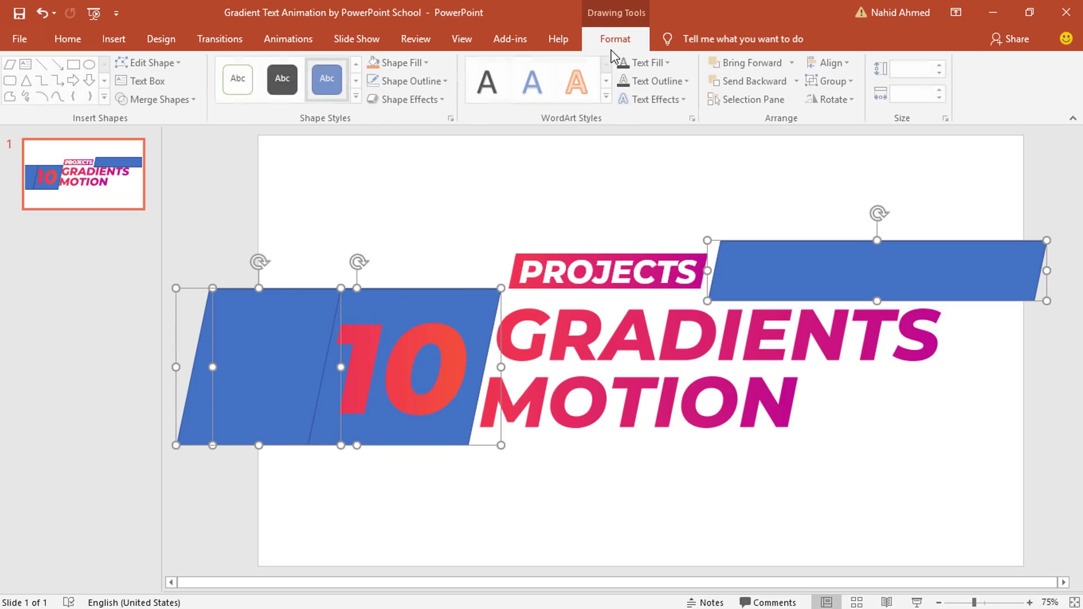
{"action": "left_click", "coordinate": [411, 63]}
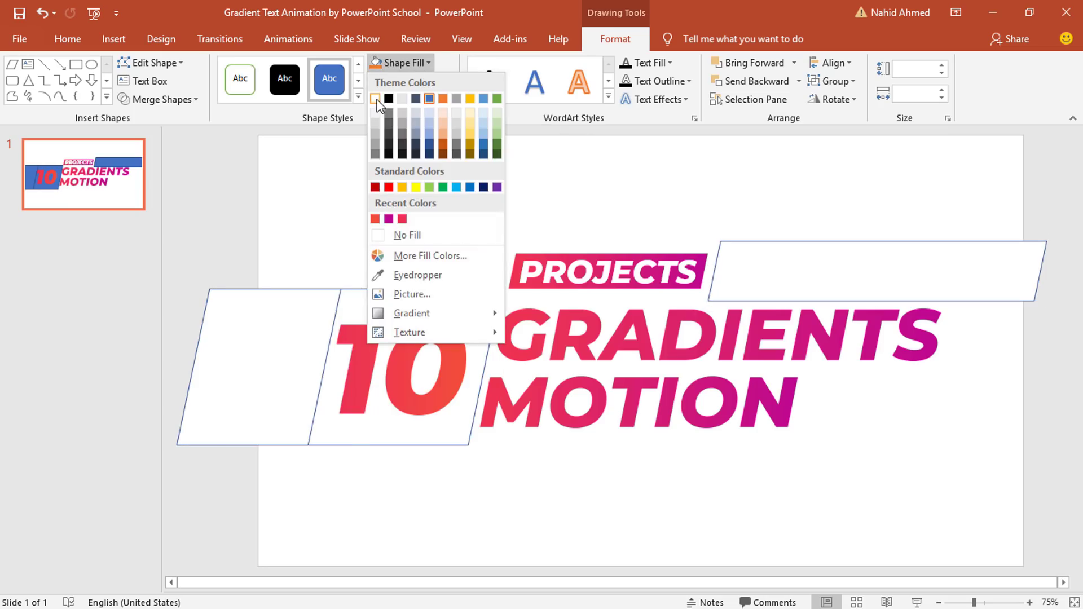
{"action": "left_click", "coordinate": [375, 99]}
{"action": "left_click", "coordinate": [417, 81]}
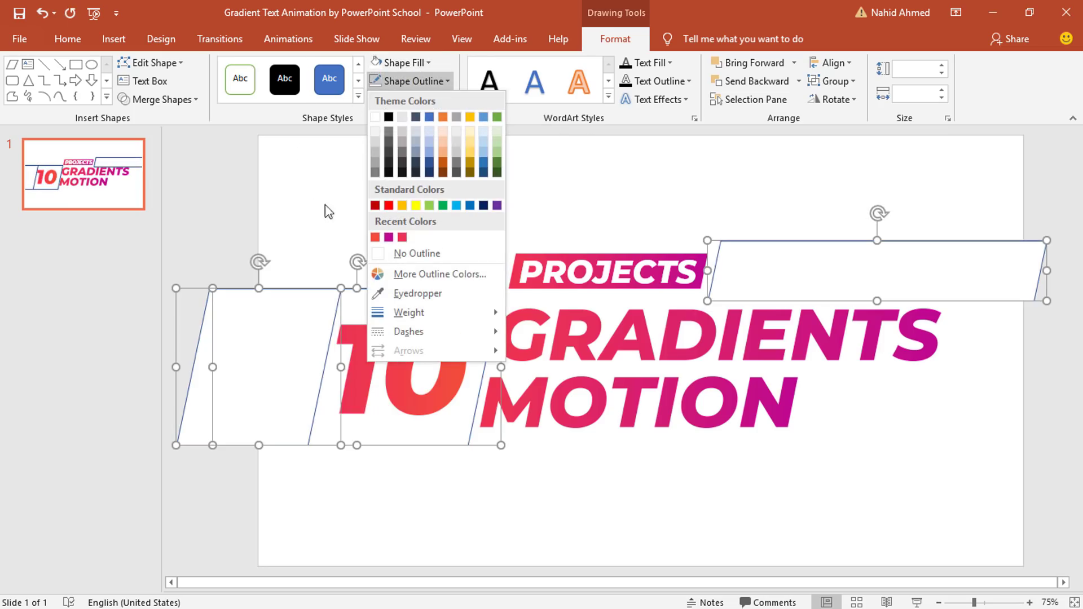
{"action": "left_click", "coordinate": [391, 256]}
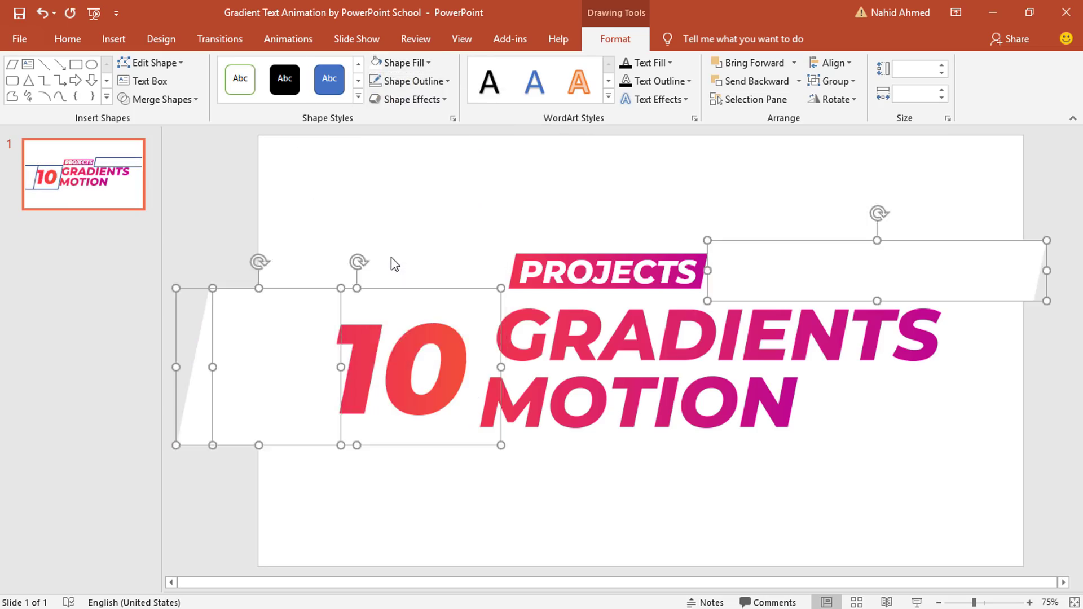
{"action": "left_click", "coordinate": [424, 216]}
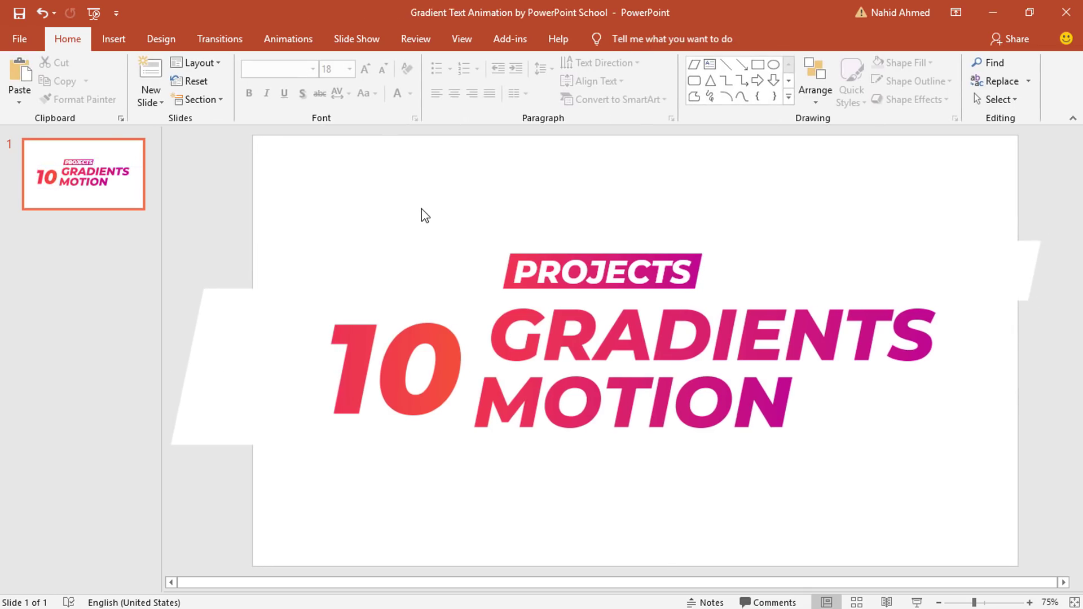
Show the Animation Pane and give the 10 a Fly In entrance from the left
{"action": "left_click", "coordinate": [305, 50]}
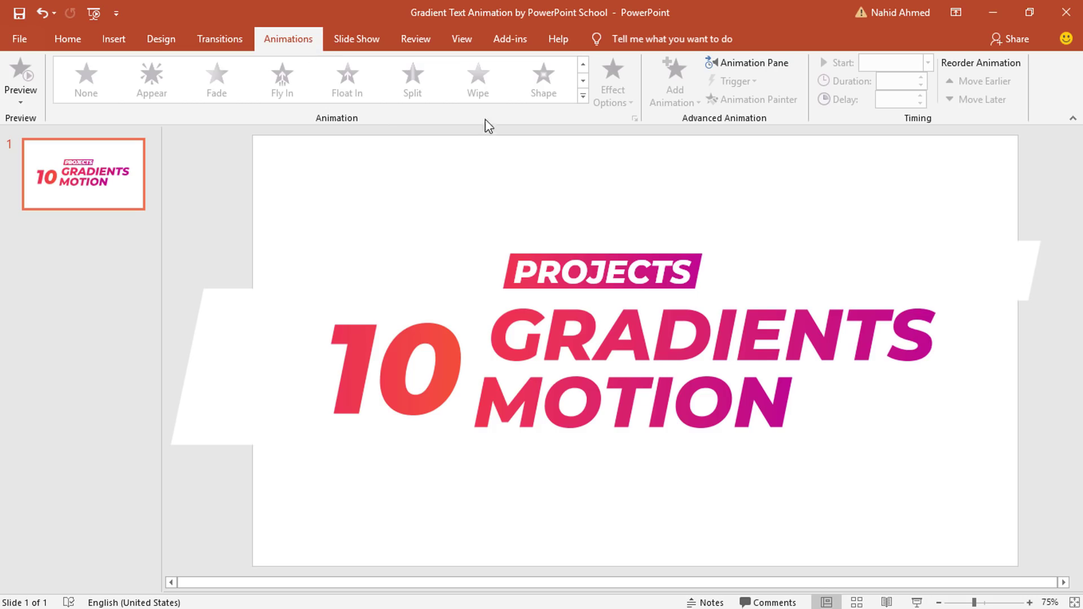
{"action": "left_click", "coordinate": [739, 62]}
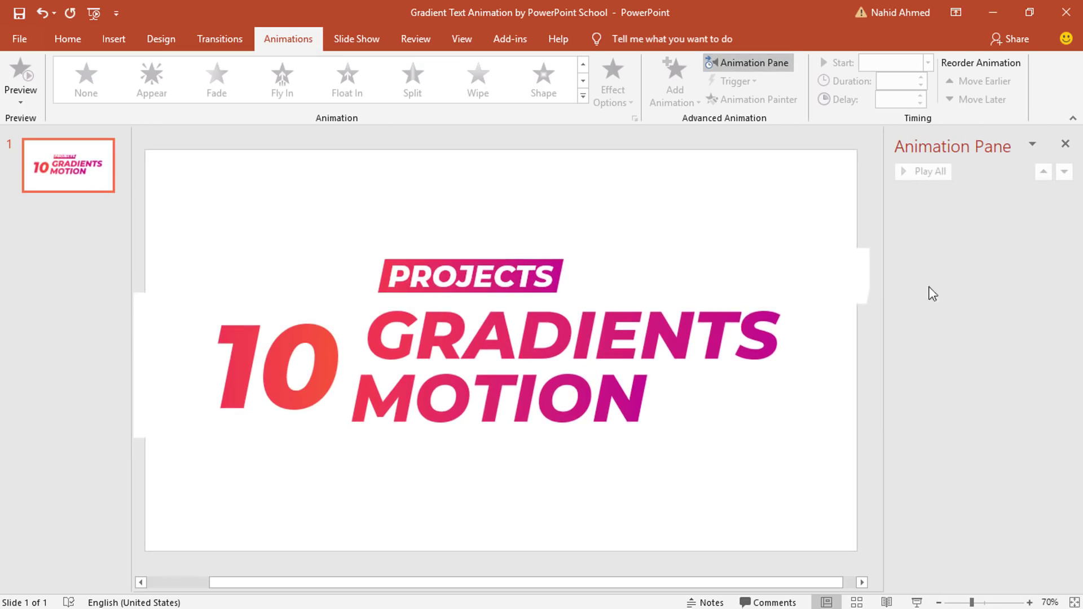
{"action": "left_click", "coordinate": [284, 353]}
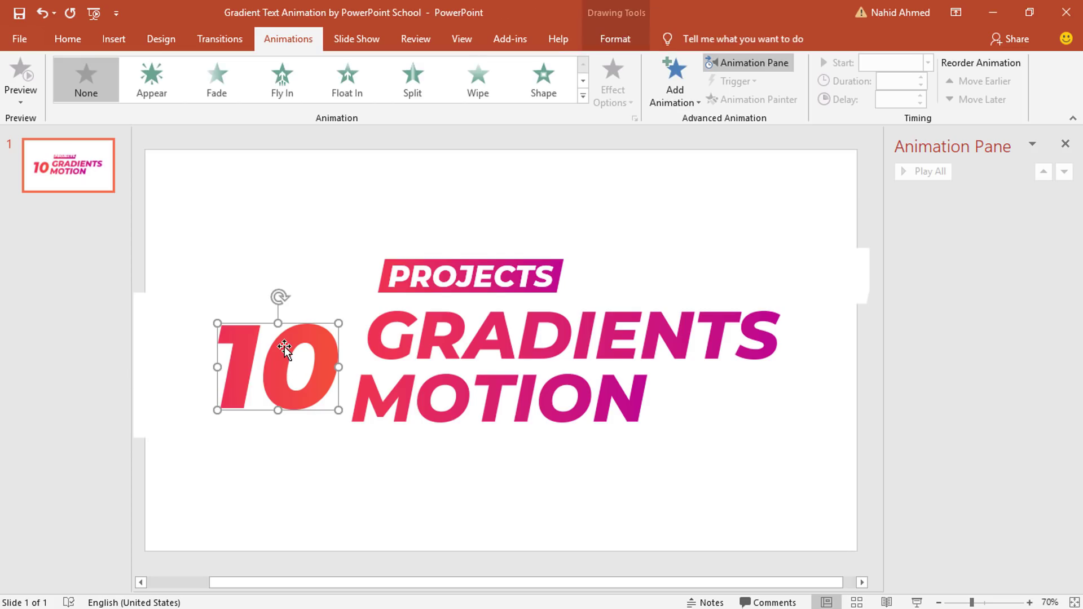
{"action": "left_click", "coordinate": [666, 98]}
{"action": "left_click", "coordinate": [810, 162]}
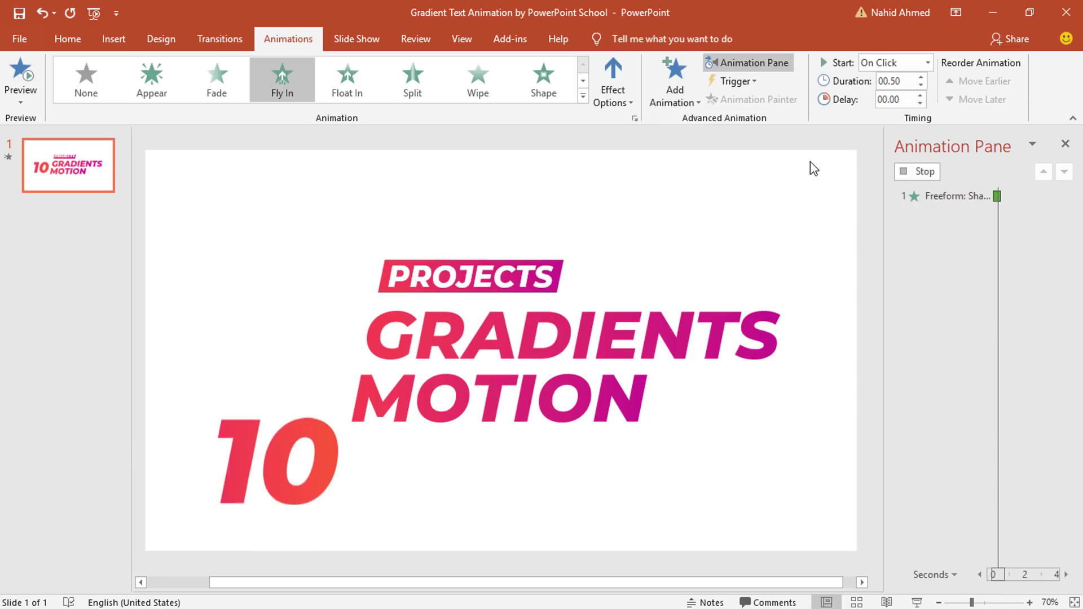
{"action": "left_click", "coordinate": [611, 97]}
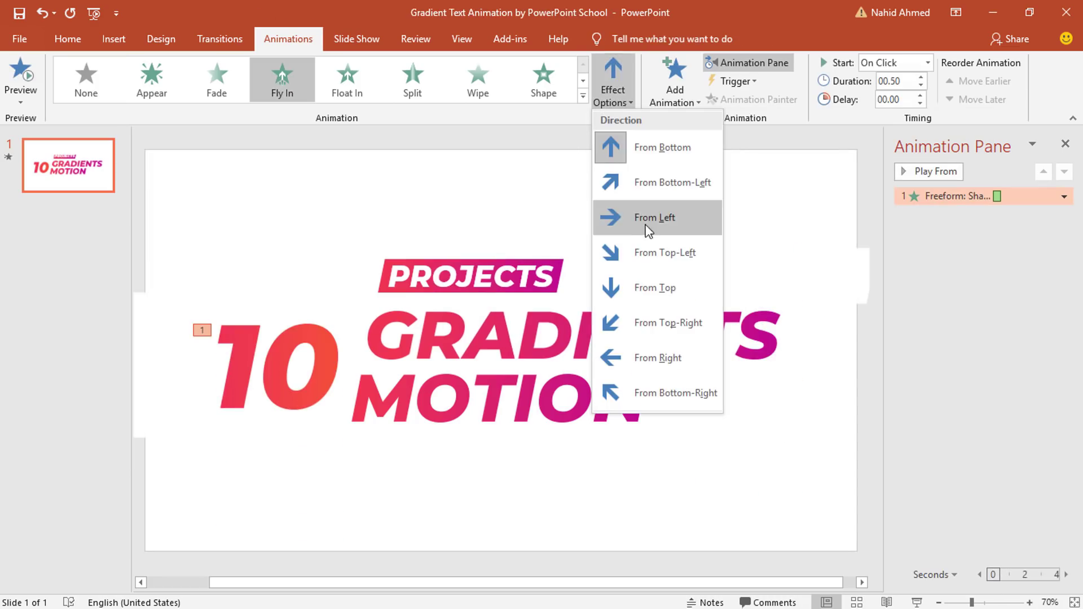
{"action": "left_click", "coordinate": [656, 232]}
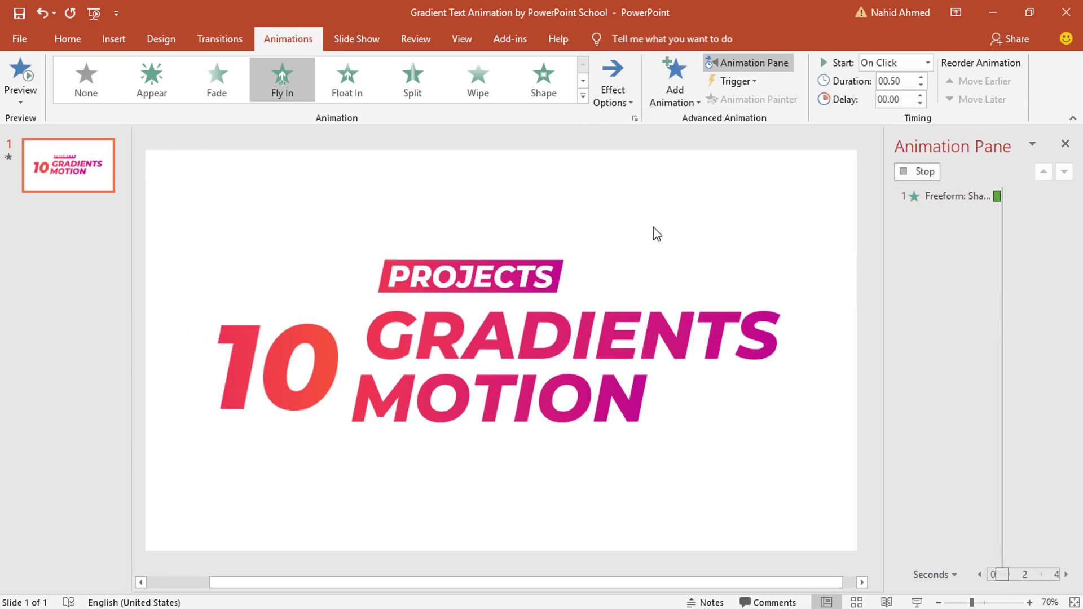
Set the 10's fly-in duration to 01.00 with a 1 sec smooth end
{"action": "left_click", "coordinate": [920, 77]}
{"action": "left_click", "coordinate": [921, 77]}
{"action": "left_click", "coordinate": [1064, 196]}
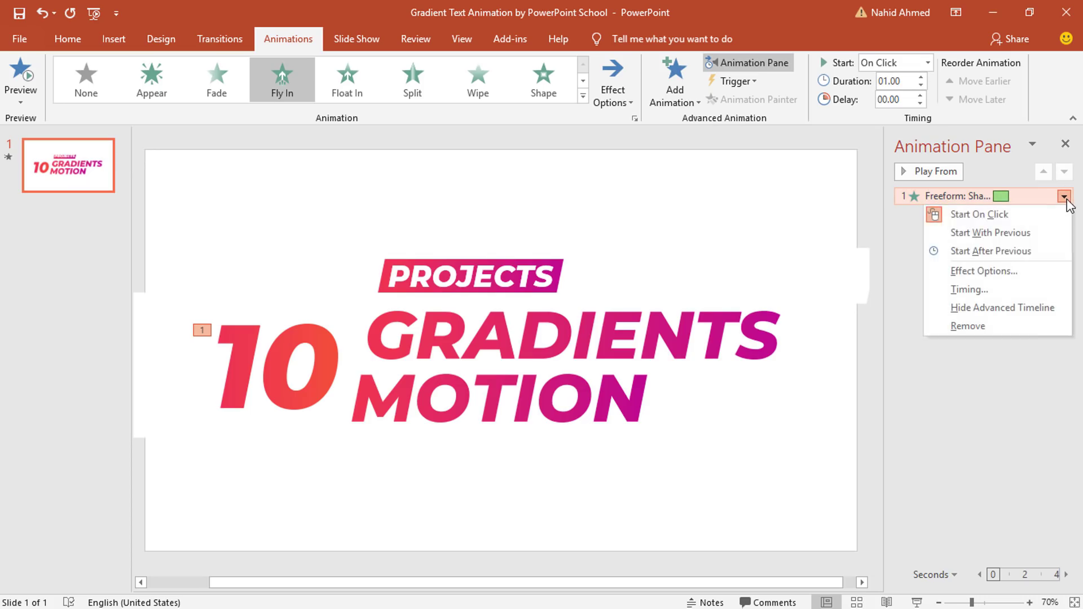
{"action": "left_click", "coordinate": [1038, 273]}
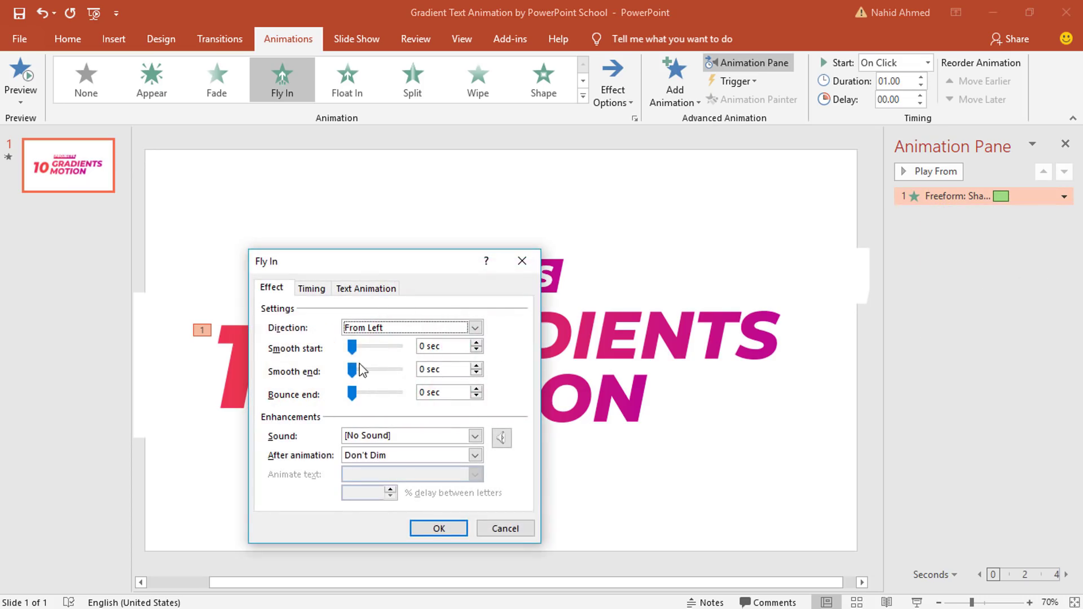
{"action": "left_click_drag", "start_coordinate": [354, 371], "coordinate": [412, 380]}
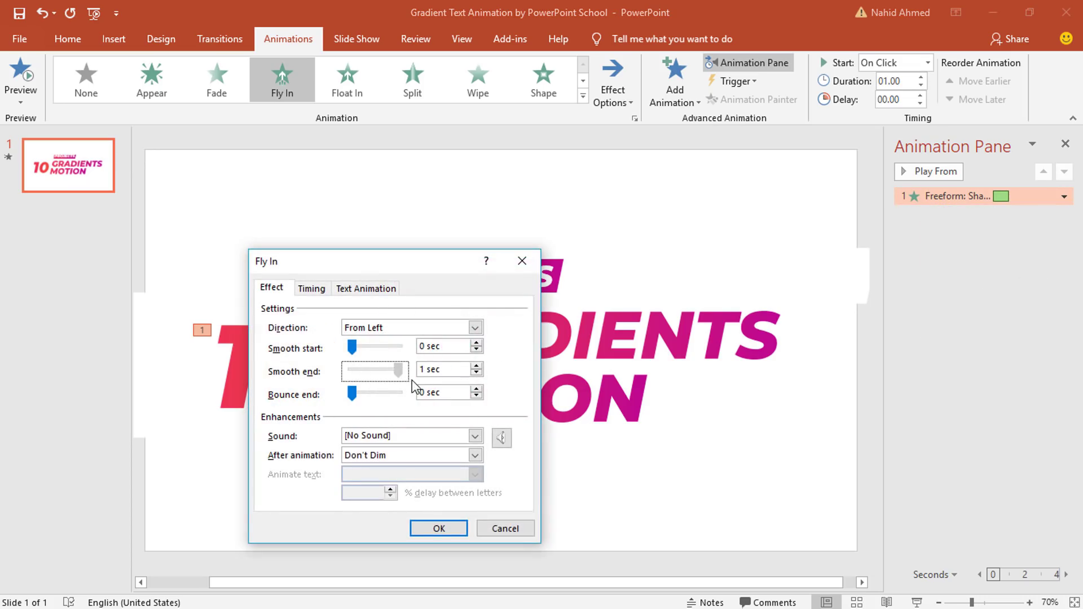
{"action": "left_click", "coordinate": [440, 529]}
{"action": "left_click", "coordinate": [624, 343]}
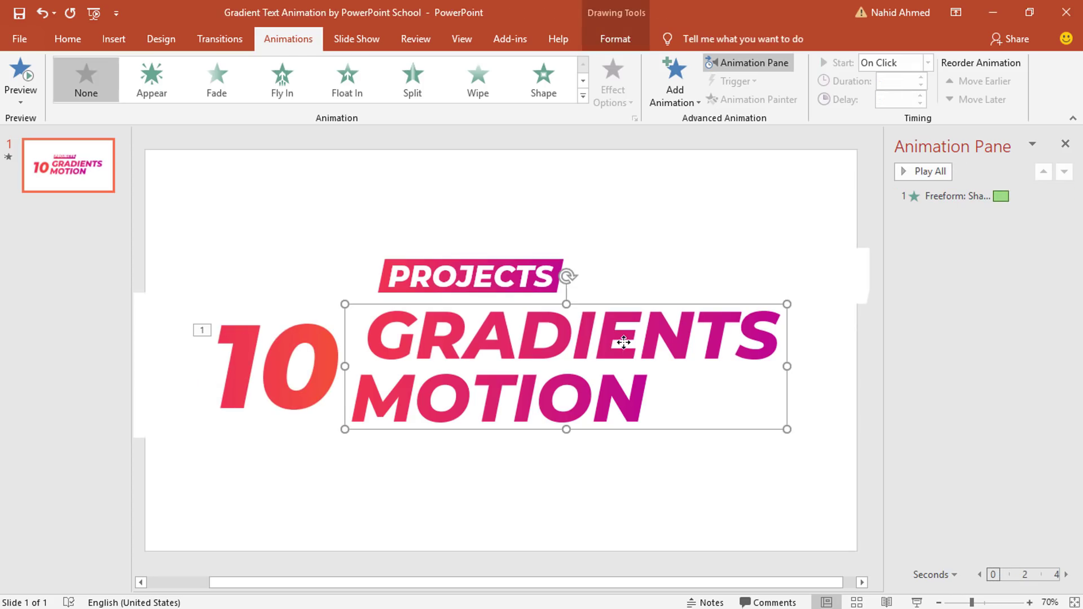
Give GRADIENTS MOTION a Fly In entrance from the left
{"action": "left_click", "coordinate": [673, 103]}
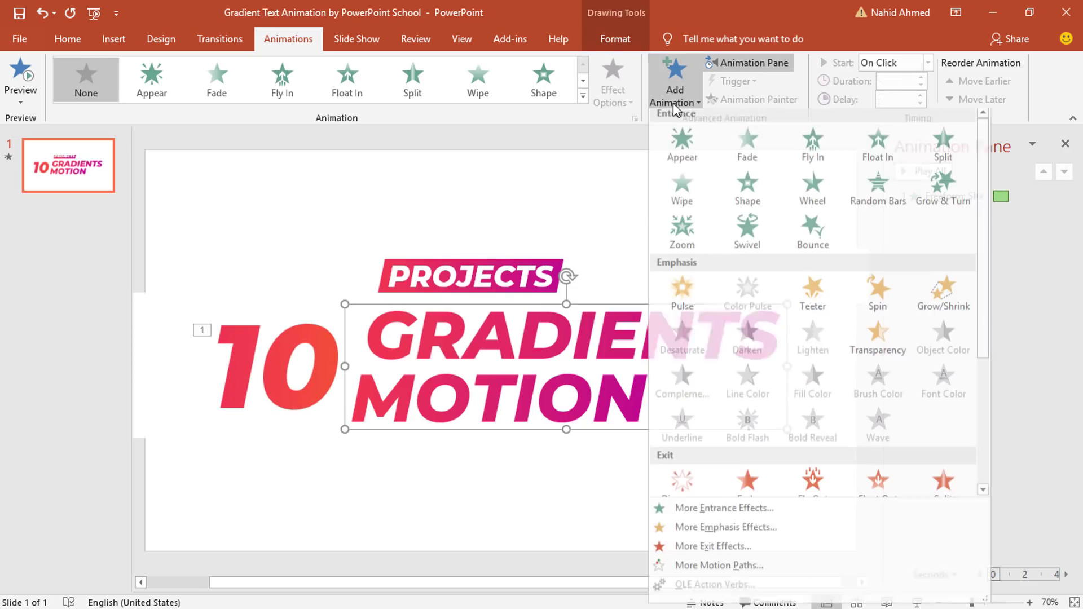
{"action": "left_click", "coordinate": [809, 161]}
{"action": "left_click", "coordinate": [615, 97]}
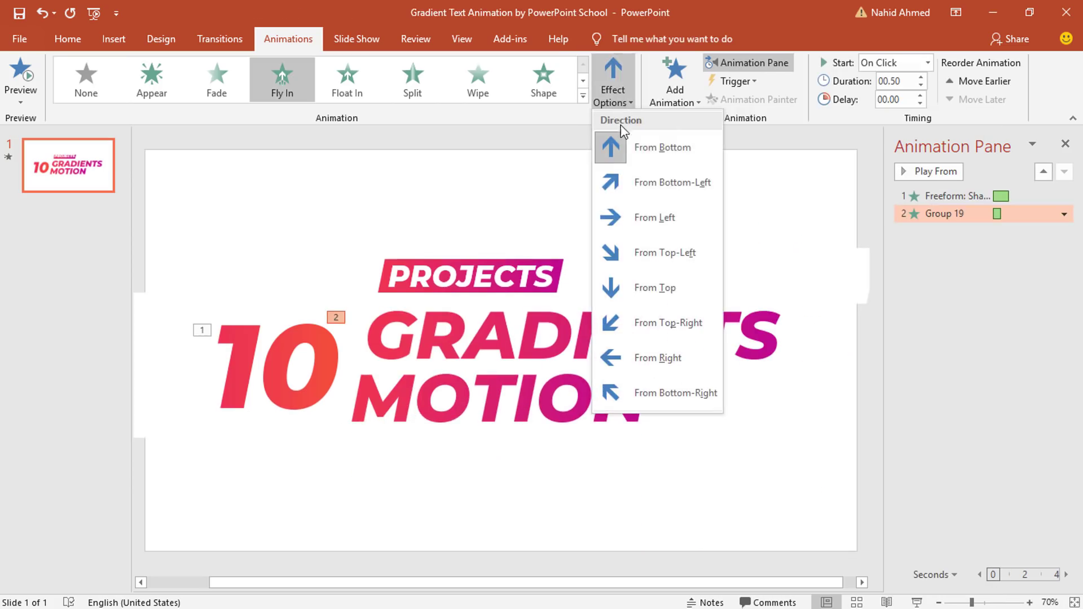
{"action": "left_click", "coordinate": [658, 217]}
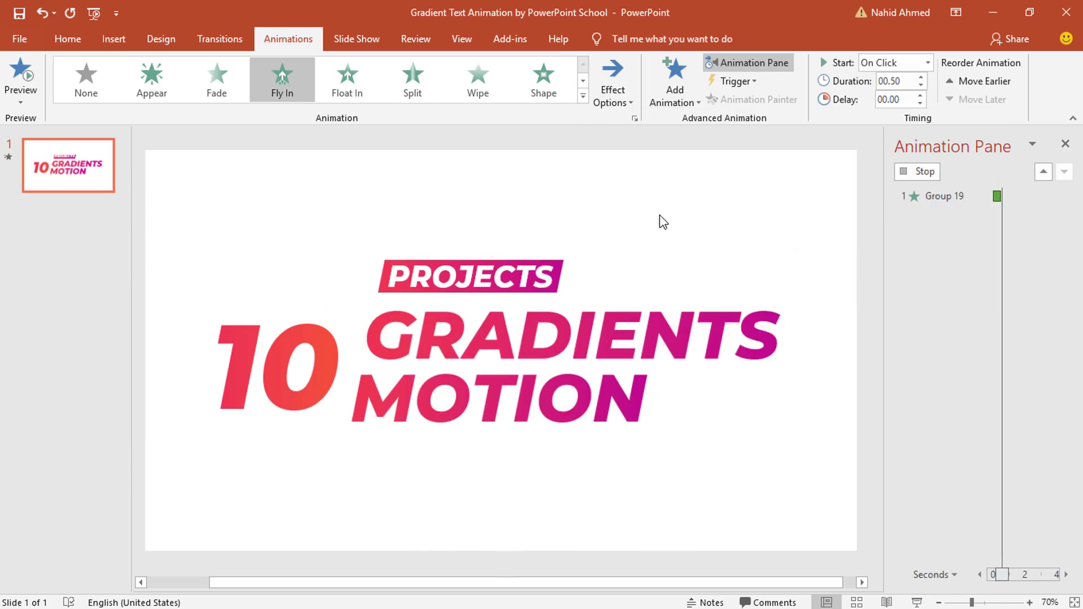
Start it With Previous, duration 01.00, delay 00.50, leaving smooth end at 0 sec
{"action": "left_click", "coordinate": [928, 62]}
{"action": "left_click", "coordinate": [924, 92]}
{"action": "left_click", "coordinate": [921, 77]}
{"action": "left_click", "coordinate": [919, 96]}
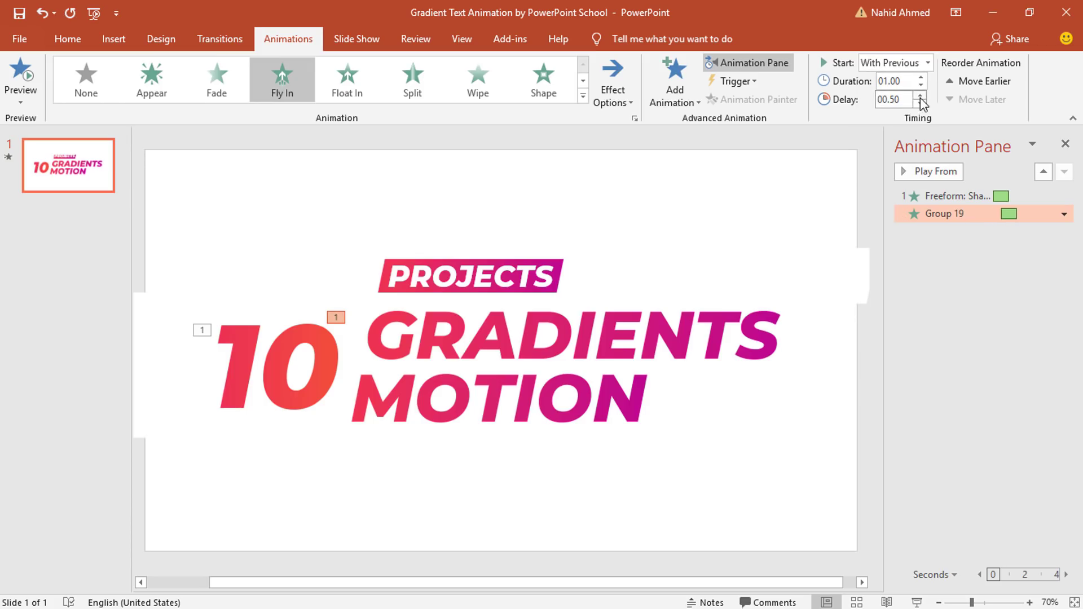
{"action": "left_click", "coordinate": [1064, 214]}
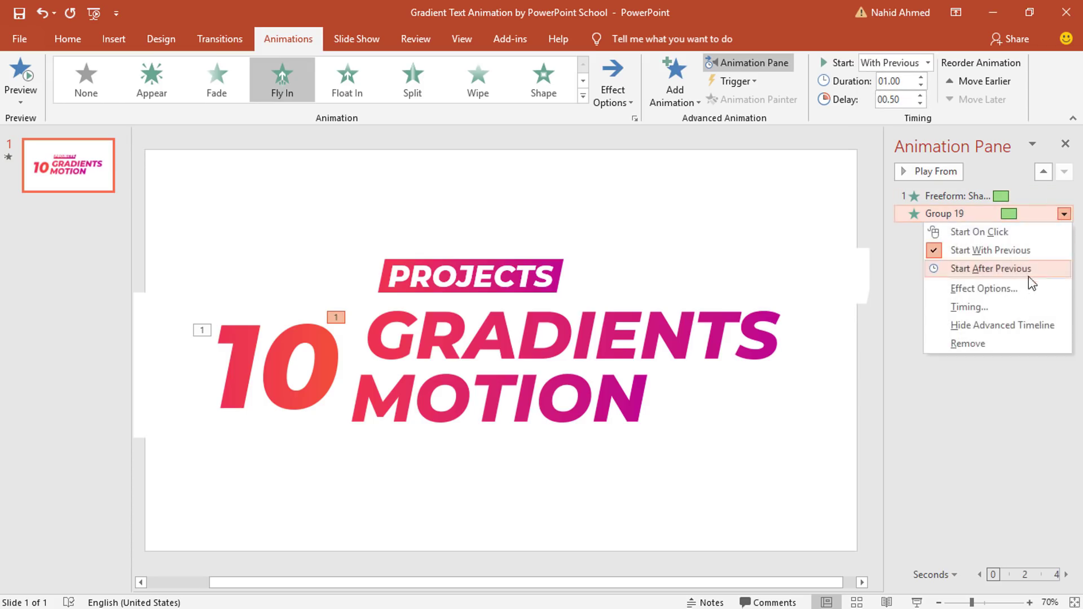
{"action": "left_click", "coordinate": [958, 289]}
{"action": "mouse_move", "coordinate": [352, 371]}
{"action": "left_mouse_down"}
{"action": "mouse_move", "coordinate": [391, 378]}
{"action": "mouse_move", "coordinate": [353, 372]}
{"action": "left_mouse_up"}
{"action": "left_click", "coordinate": [439, 529]}
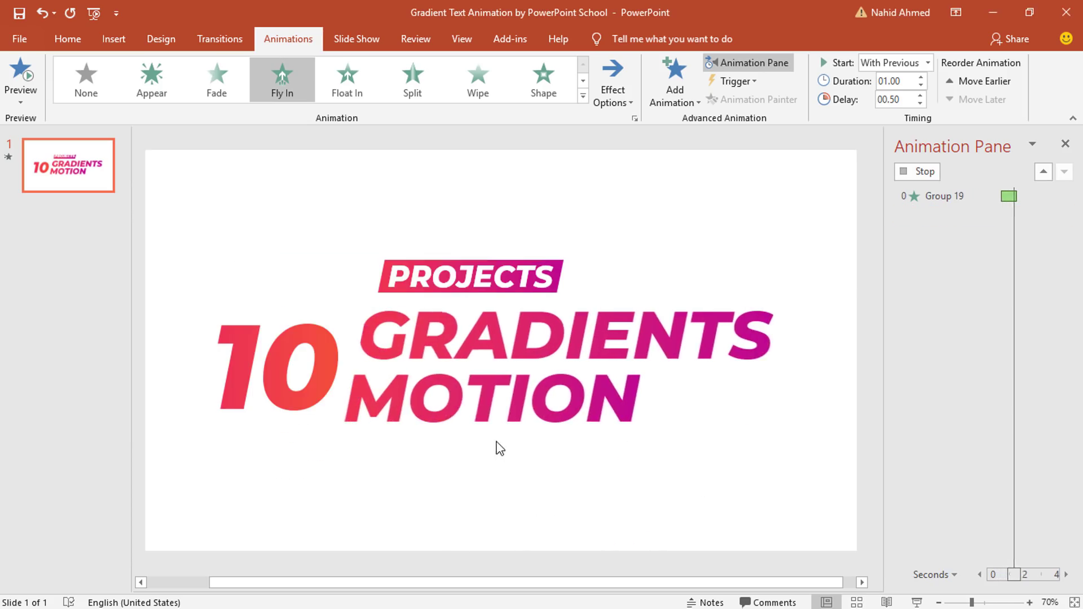
Give PROJECTS a Fly In from the right, starting With Previous after a 0.5 sec delay
{"action": "left_click", "coordinate": [560, 273]}
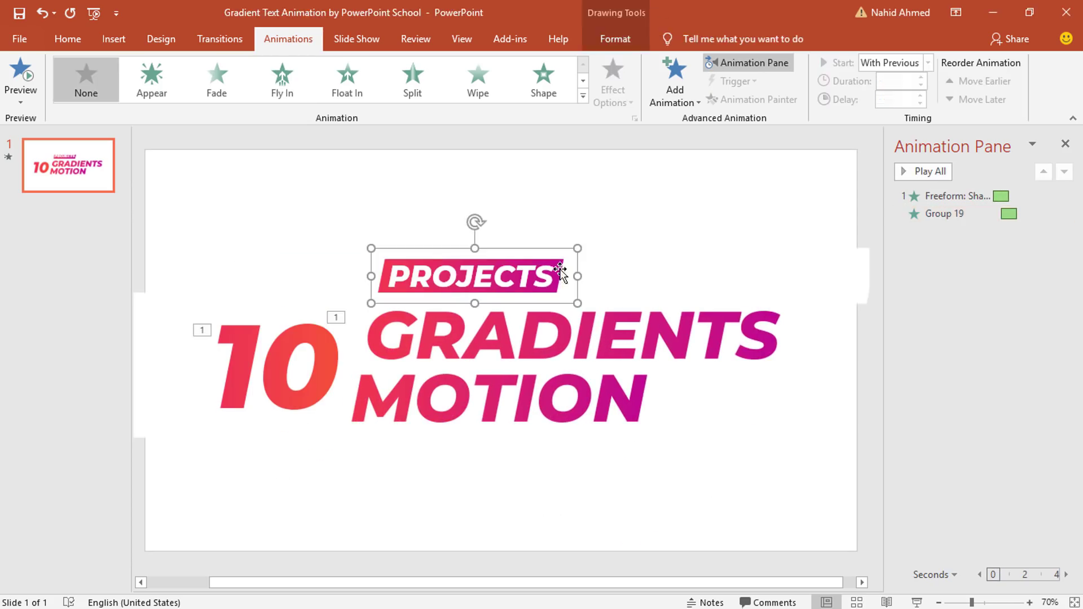
{"action": "left_click", "coordinate": [672, 88]}
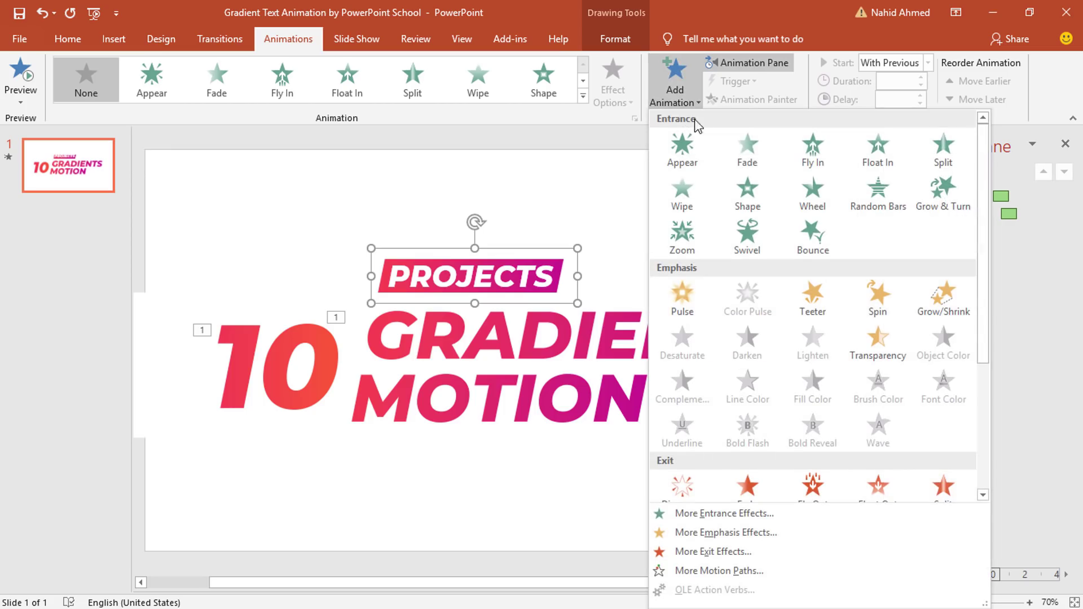
{"action": "left_click", "coordinate": [828, 154]}
{"action": "left_click", "coordinate": [614, 105]}
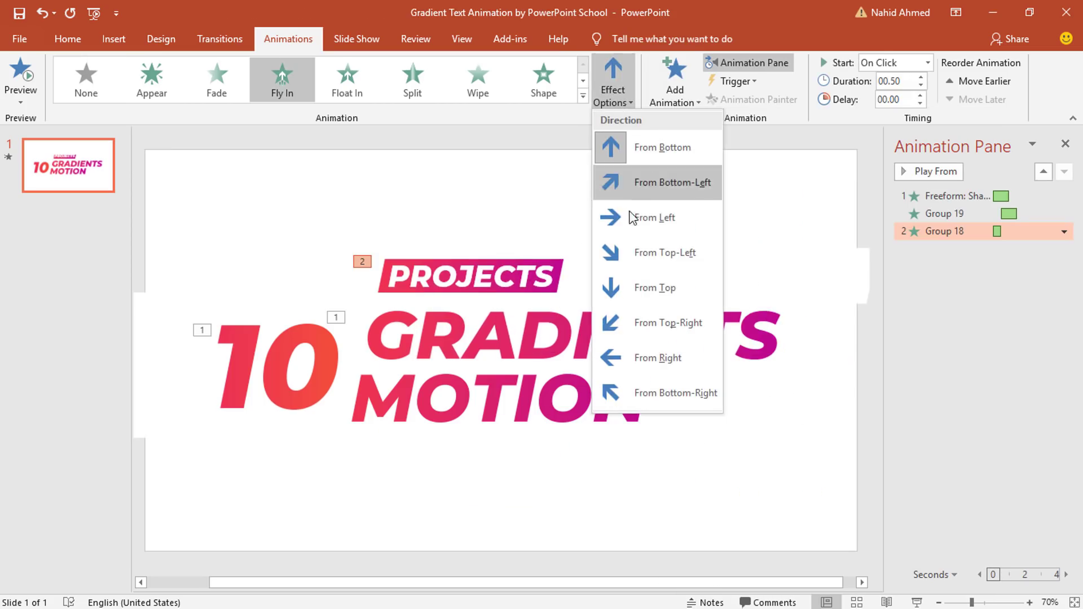
{"action": "left_click", "coordinate": [668, 359]}
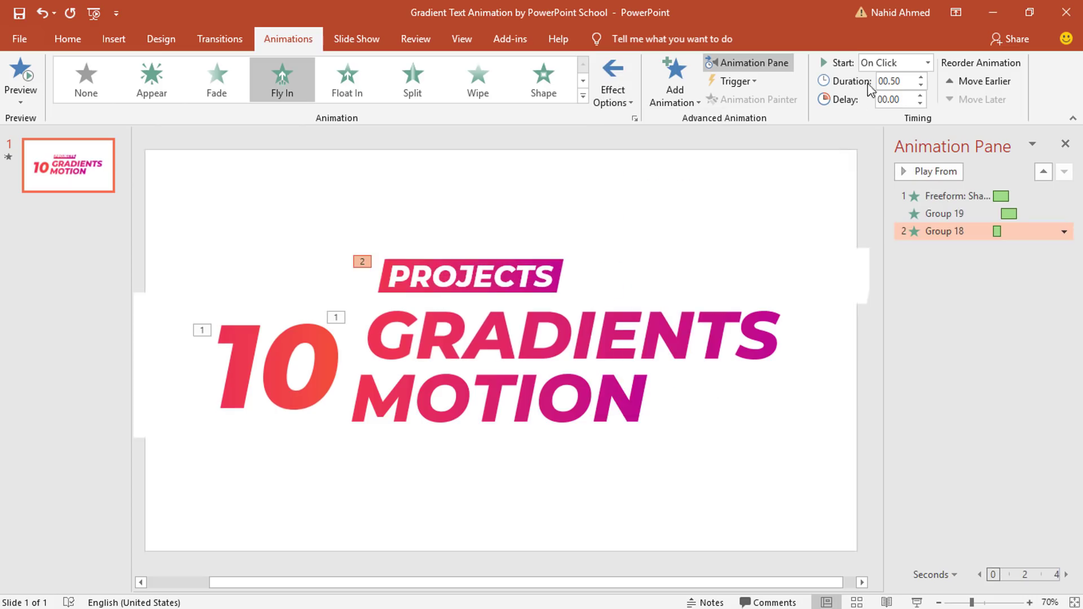
{"action": "left_click", "coordinate": [914, 97]}
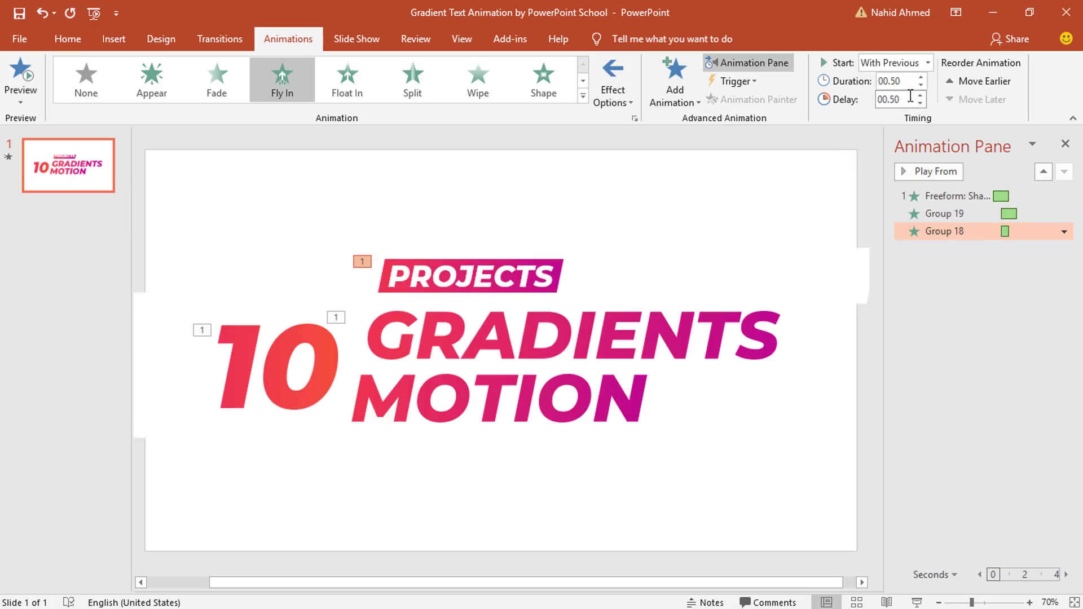
{"action": "left_click", "coordinate": [921, 77]}
Set the PROJECTS fly-in smooth end to about 0.98 sec and preview the slide show
{"action": "left_click", "coordinate": [1064, 232]}
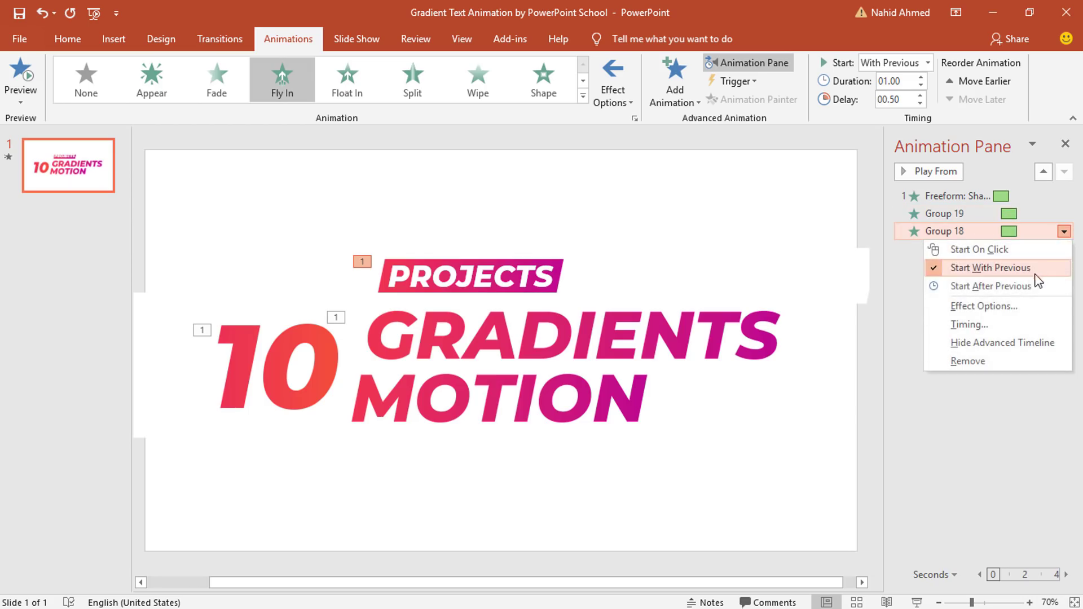
{"action": "left_click", "coordinate": [1011, 305]}
{"action": "left_click_drag", "start_coordinate": [355, 373], "coordinate": [400, 382]}
{"action": "left_click", "coordinate": [436, 528]}
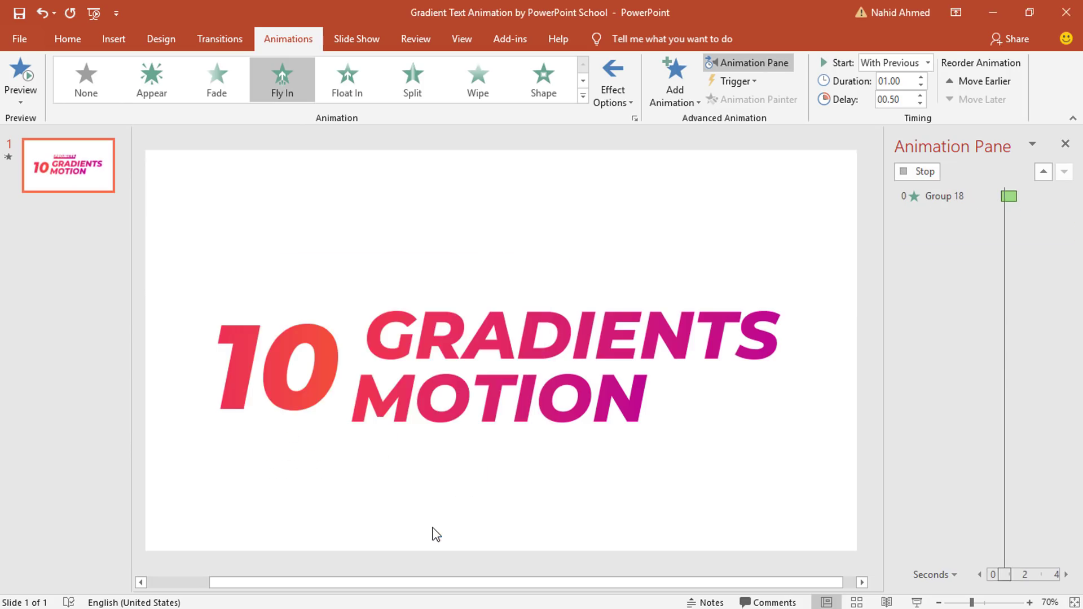
{"action": "left_click", "coordinate": [858, 386]}
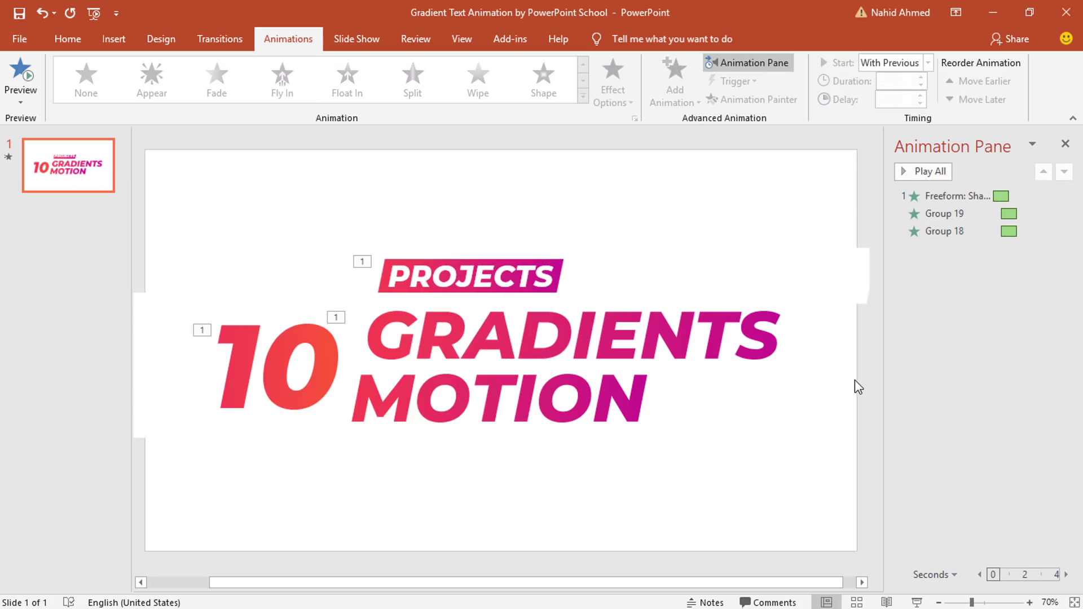
{"action": "key", "text": "F5"}
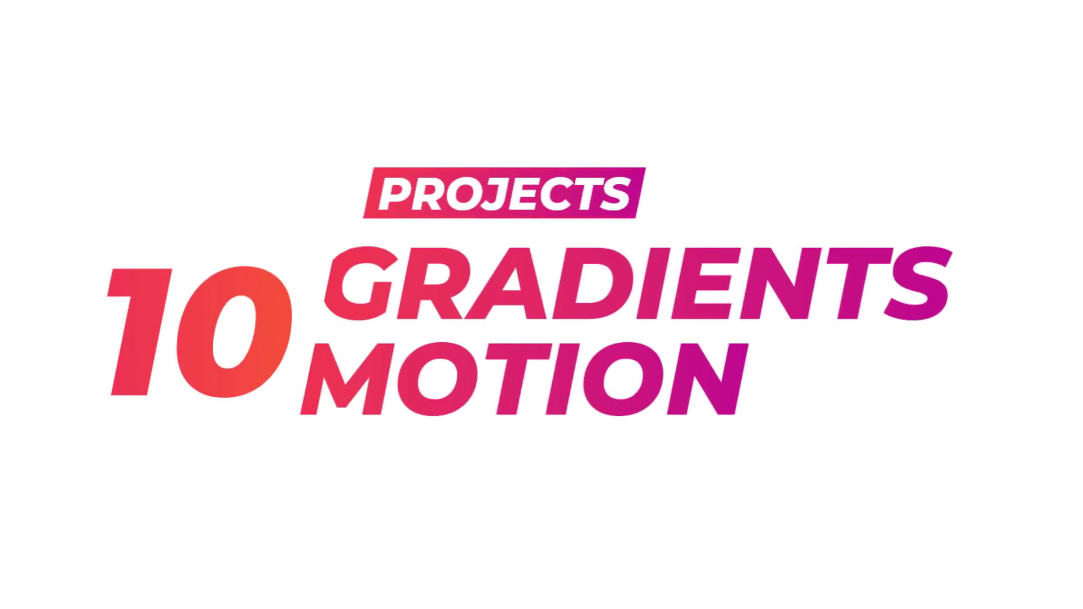
{"action": "key", "text": "Escape"}
Add a Fly Out exit to the left on the 10
{"action": "left_click", "coordinate": [298, 362]}
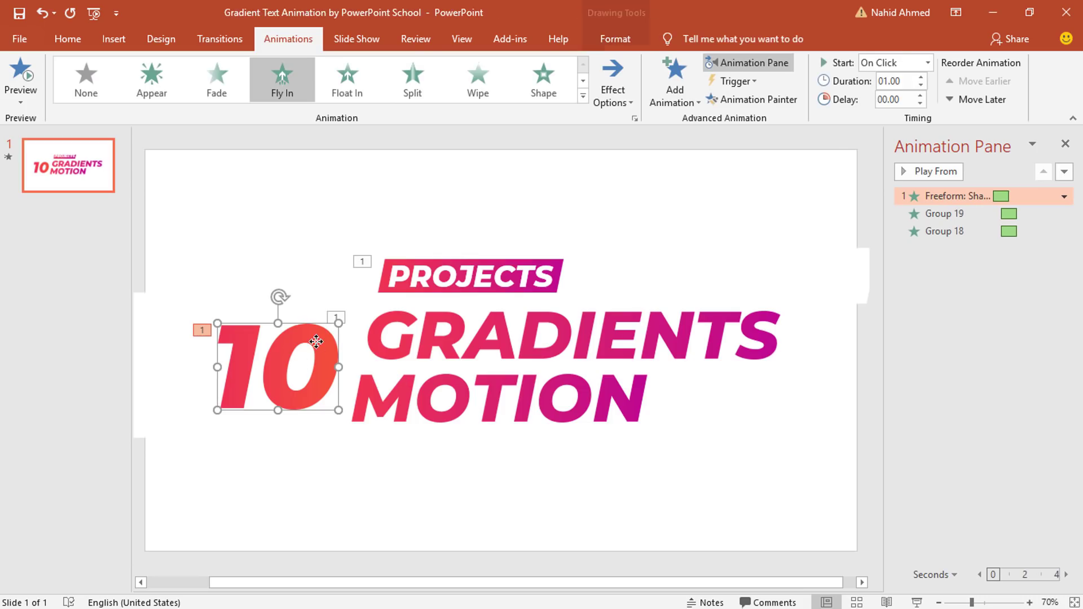
{"action": "left_click", "coordinate": [675, 91]}
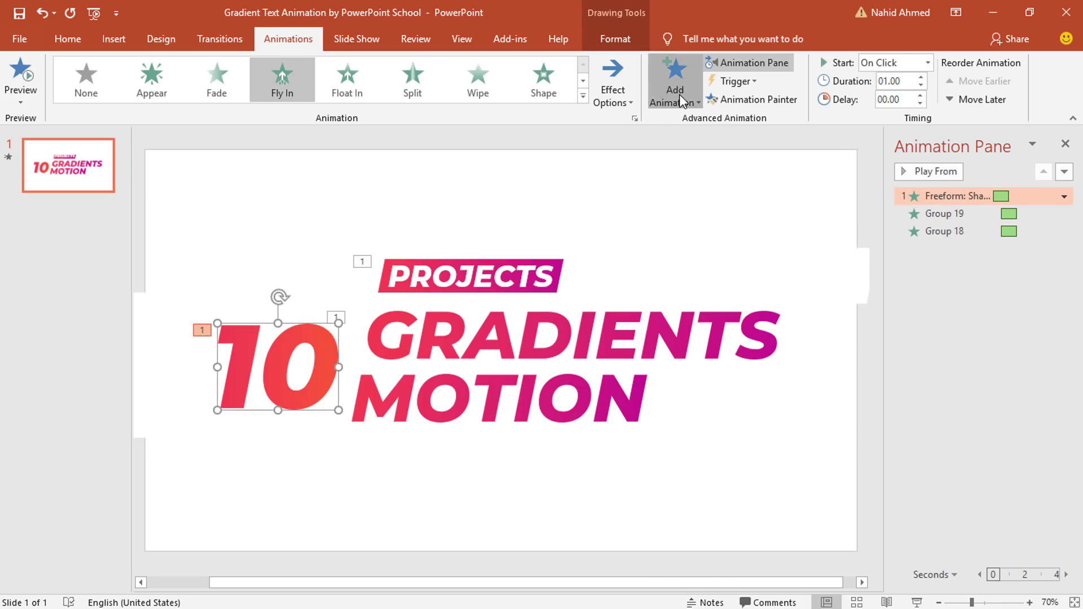
{"action": "scroll", "coordinate": [683, 282], "scroll_direction": "down", "scroll_amount": 5}
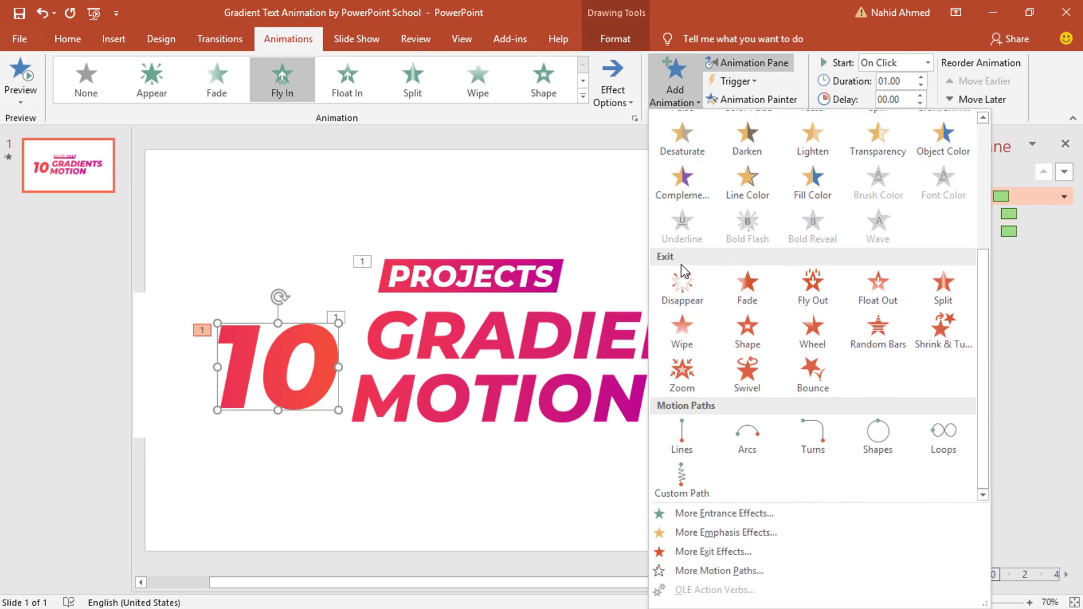
{"action": "left_click", "coordinate": [814, 287]}
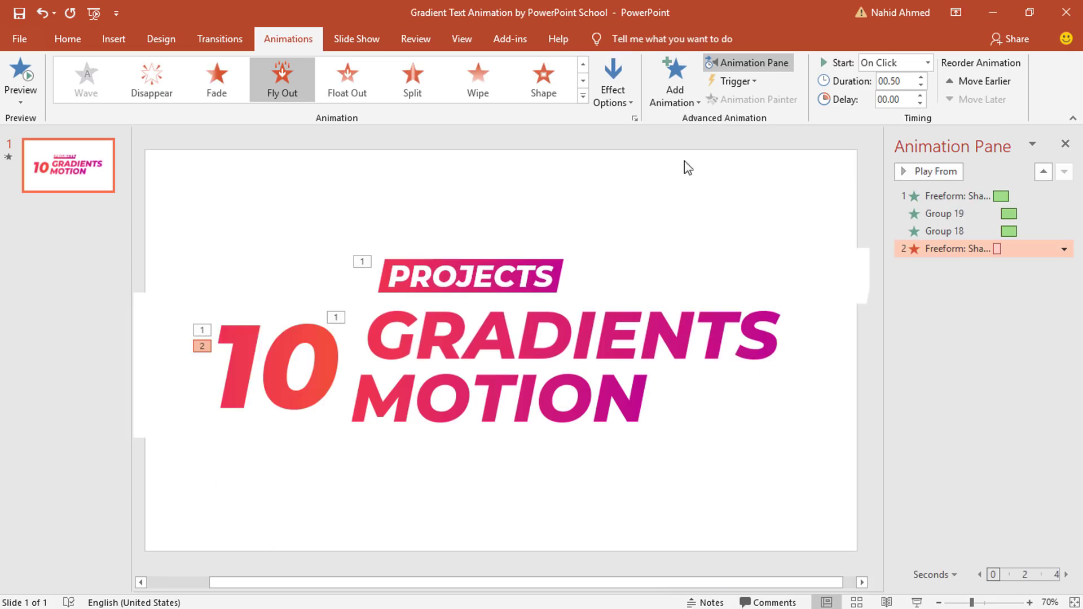
{"action": "left_click", "coordinate": [607, 95]}
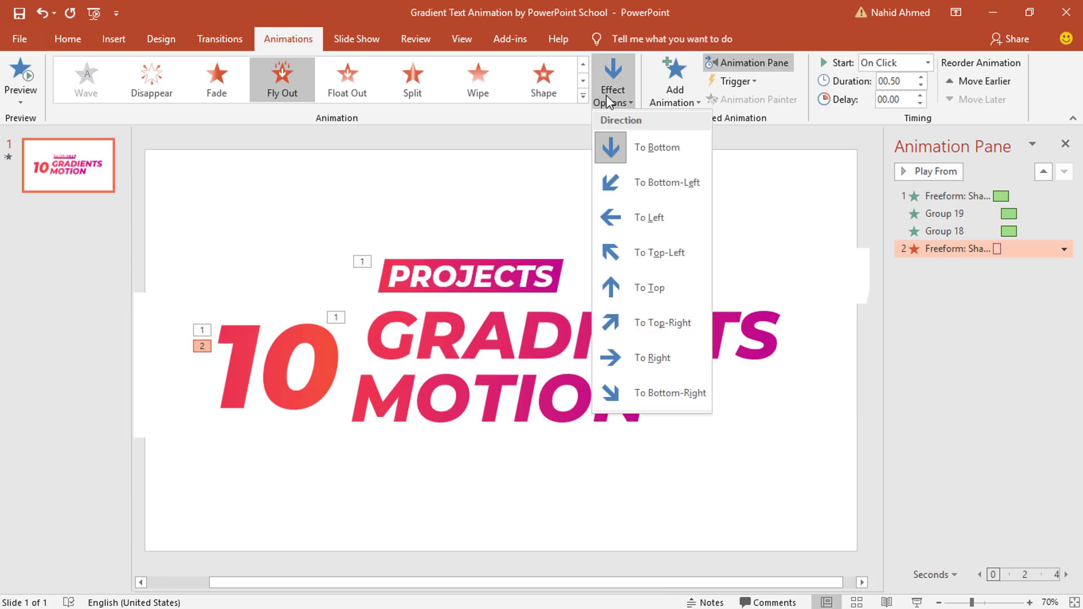
{"action": "left_click", "coordinate": [648, 218]}
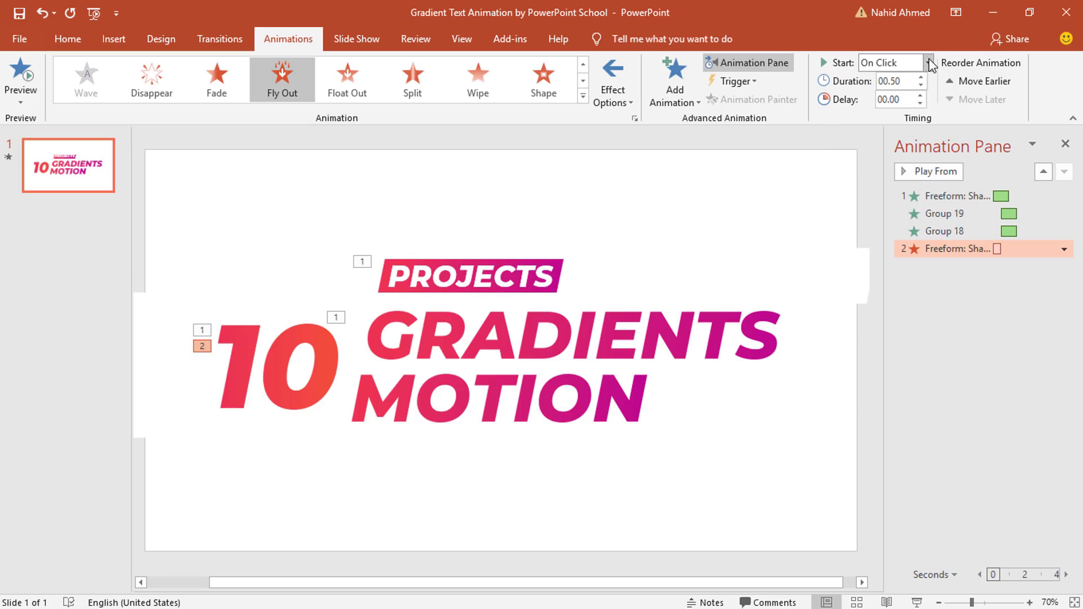
Give the 10's Fly Out exit a 0.5 sec smooth start
{"action": "left_click", "coordinate": [1064, 249]}
{"action": "left_click", "coordinate": [1013, 324]}
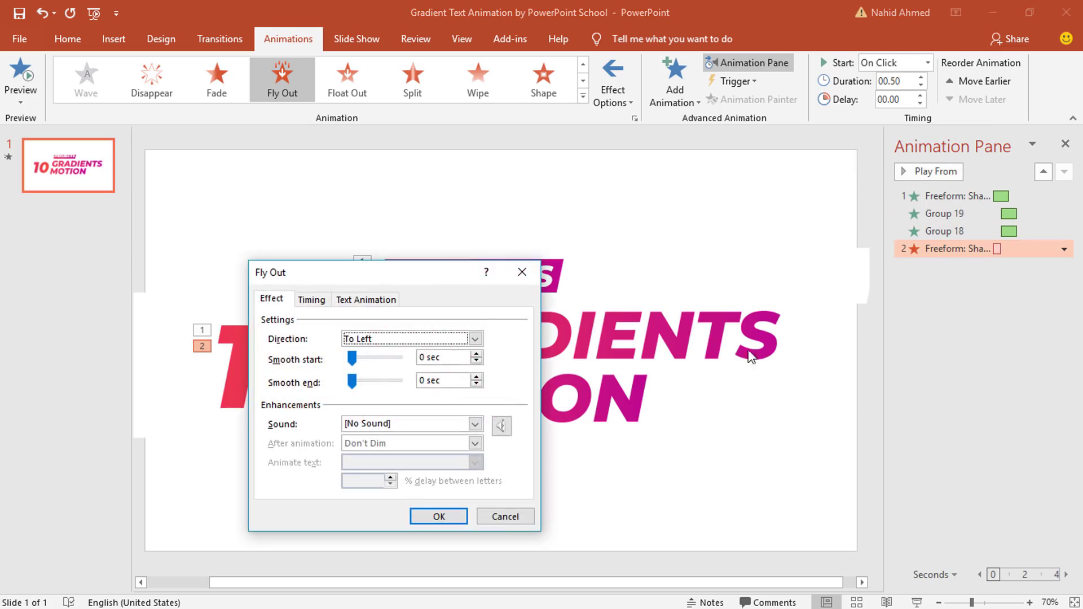
{"action": "left_click_drag", "start_coordinate": [350, 364], "coordinate": [364, 371]}
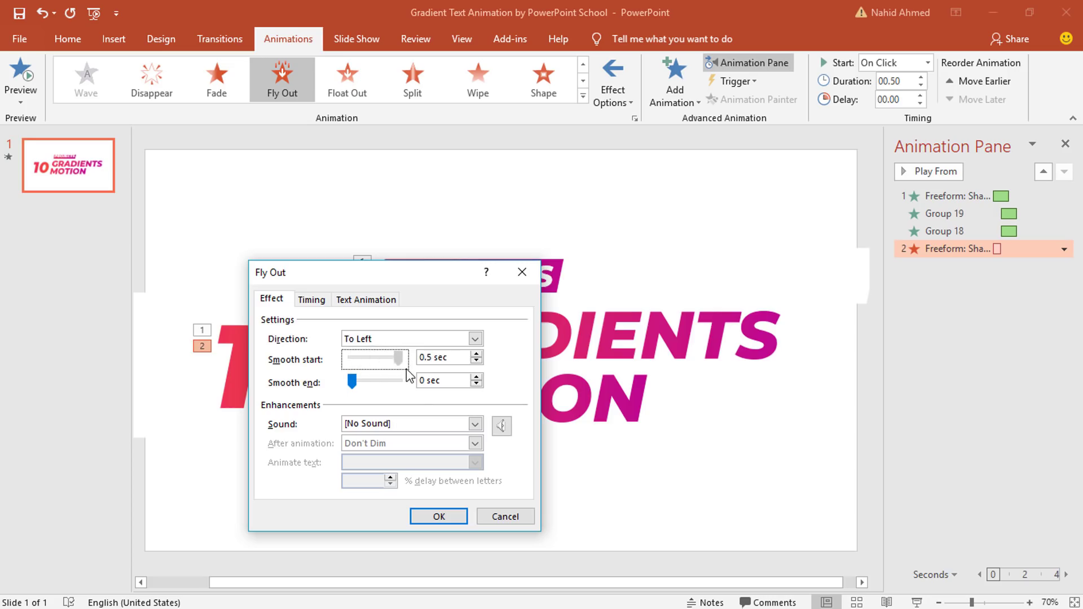
{"action": "left_click", "coordinate": [443, 515]}
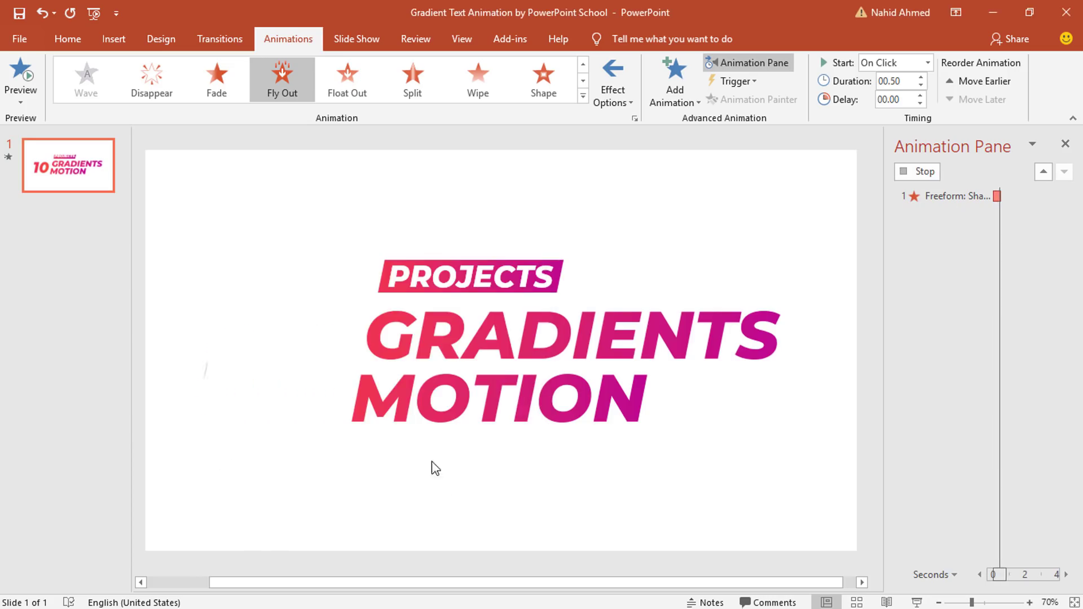
{"action": "left_click", "coordinate": [564, 340]}
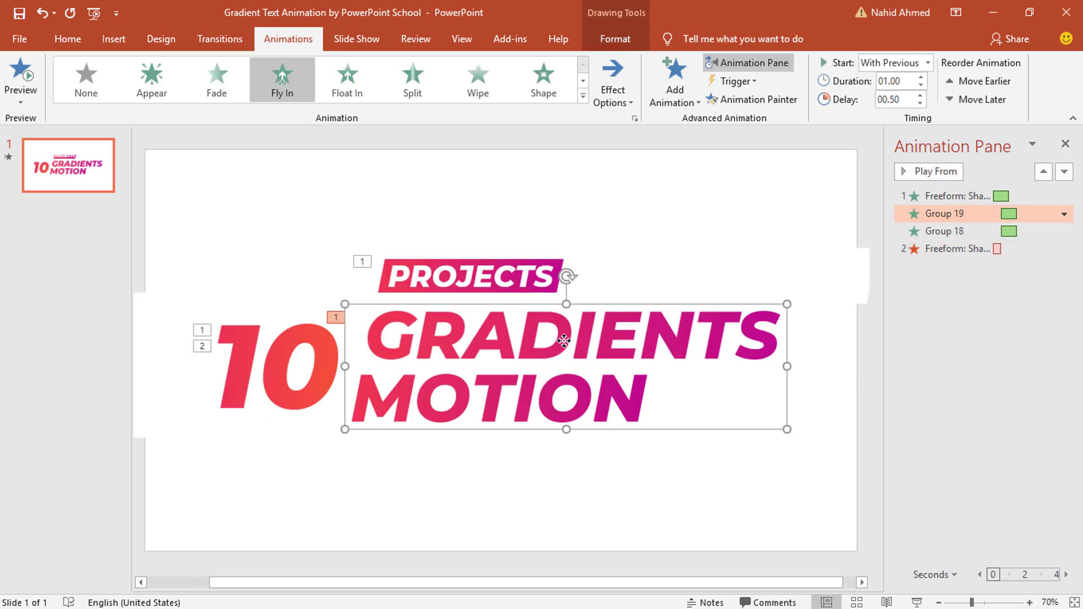
Add a Fly Out exit to the left on GRADIENTS MOTION, starting With Previous
{"action": "left_click", "coordinate": [677, 96]}
{"action": "scroll", "coordinate": [799, 296], "scroll_direction": "down", "scroll_amount": 3}
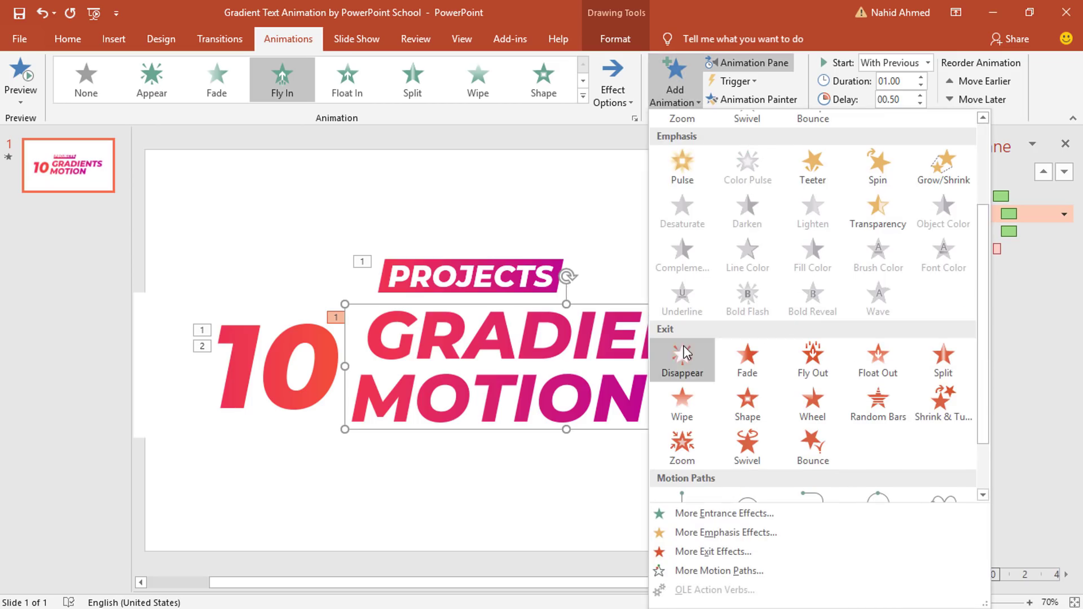
{"action": "left_click", "coordinate": [811, 361]}
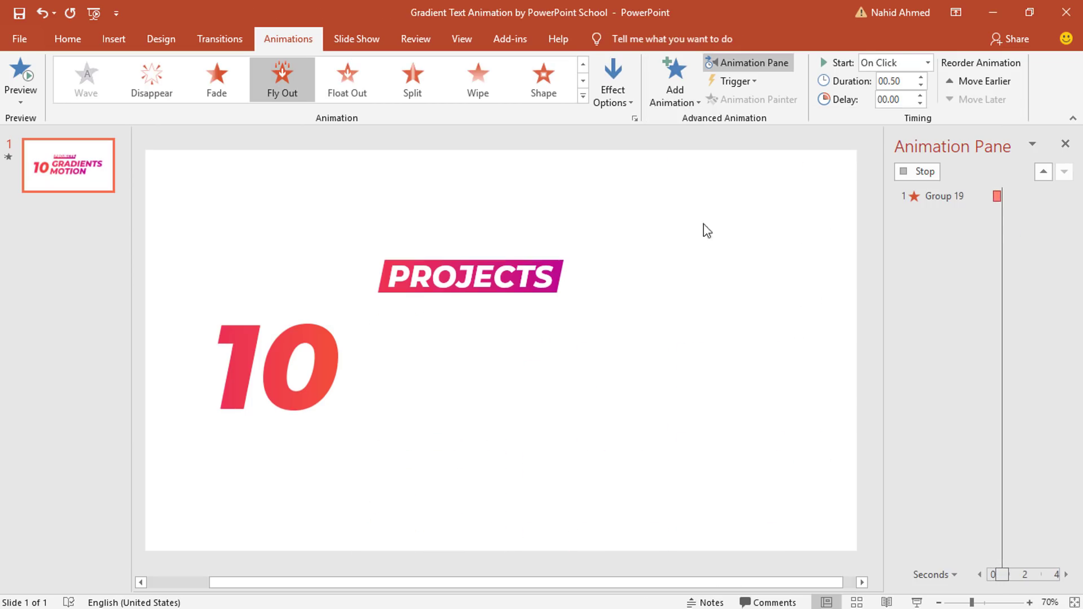
{"action": "left_click", "coordinate": [612, 96]}
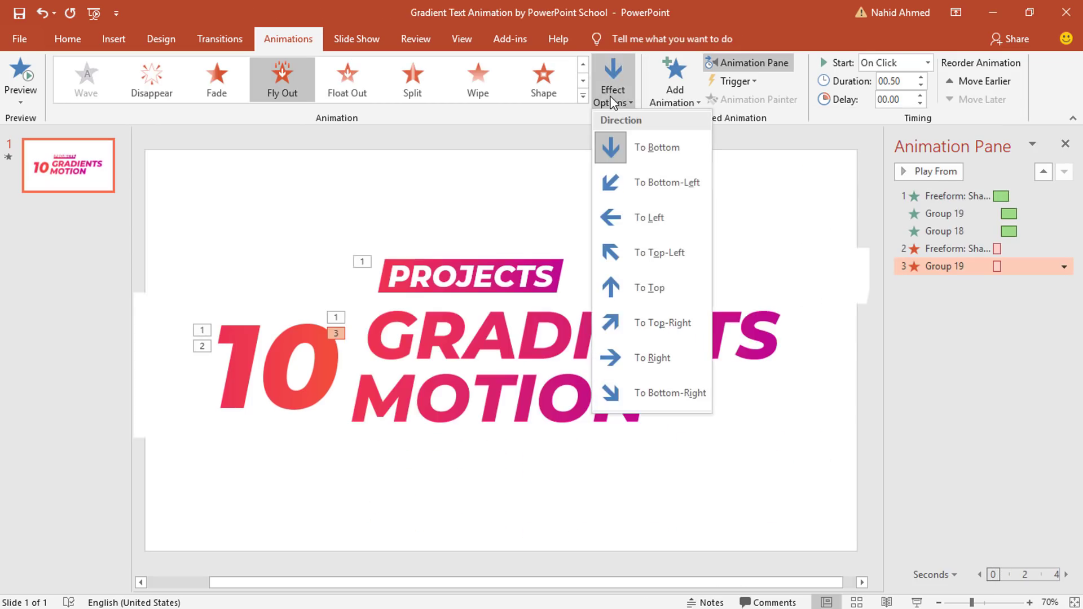
{"action": "left_click", "coordinate": [659, 228]}
{"action": "left_click", "coordinate": [927, 63]}
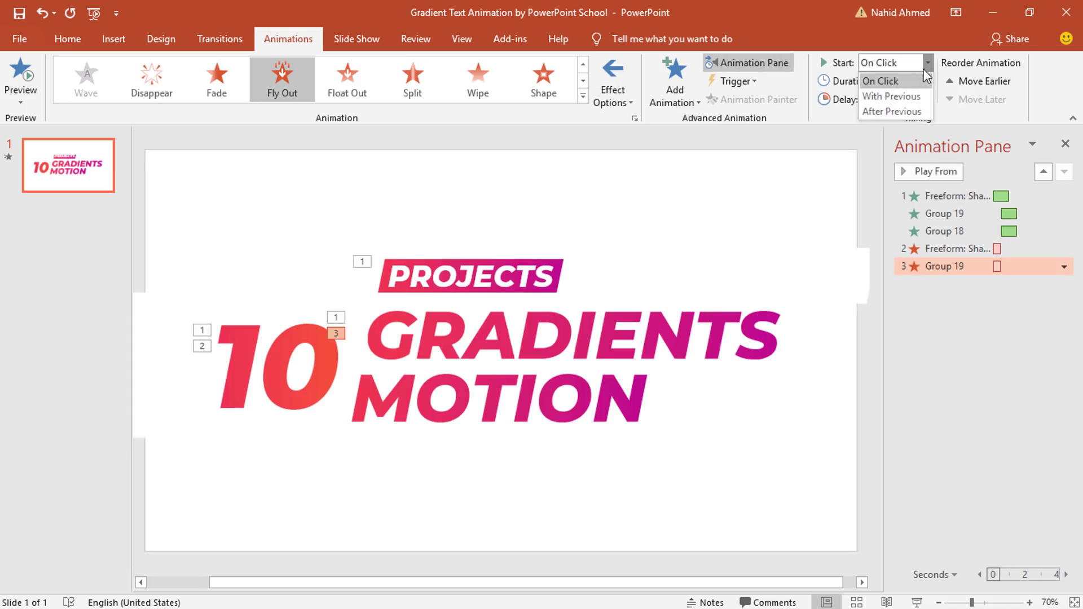
{"action": "left_click", "coordinate": [905, 93]}
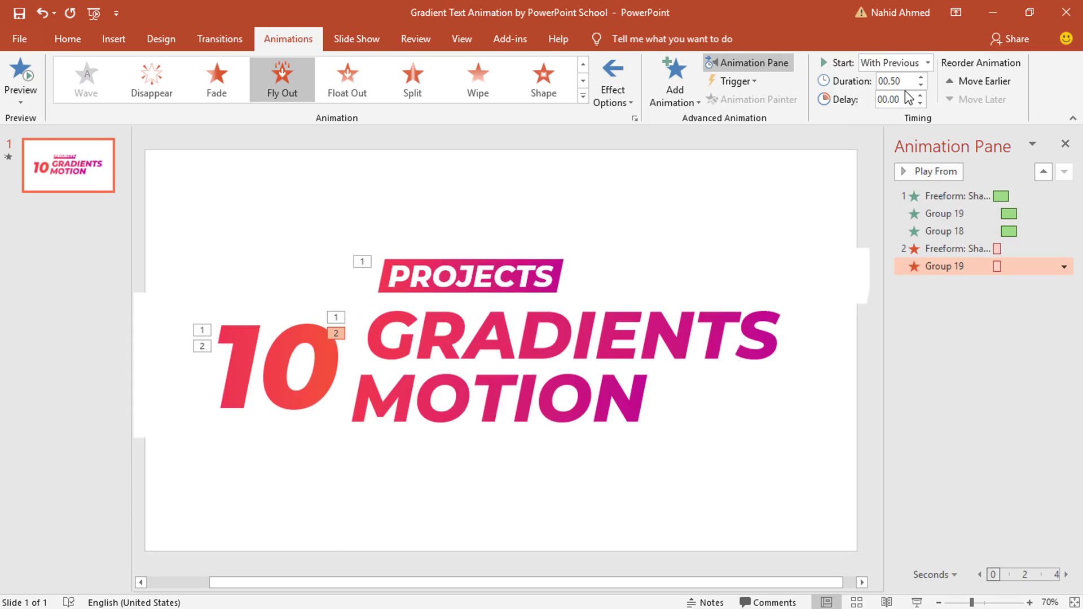
Give the GRADIENTS MOTION exit a 0.5 sec smooth start
{"action": "left_click", "coordinate": [1064, 268]}
{"action": "left_click", "coordinate": [1013, 340]}
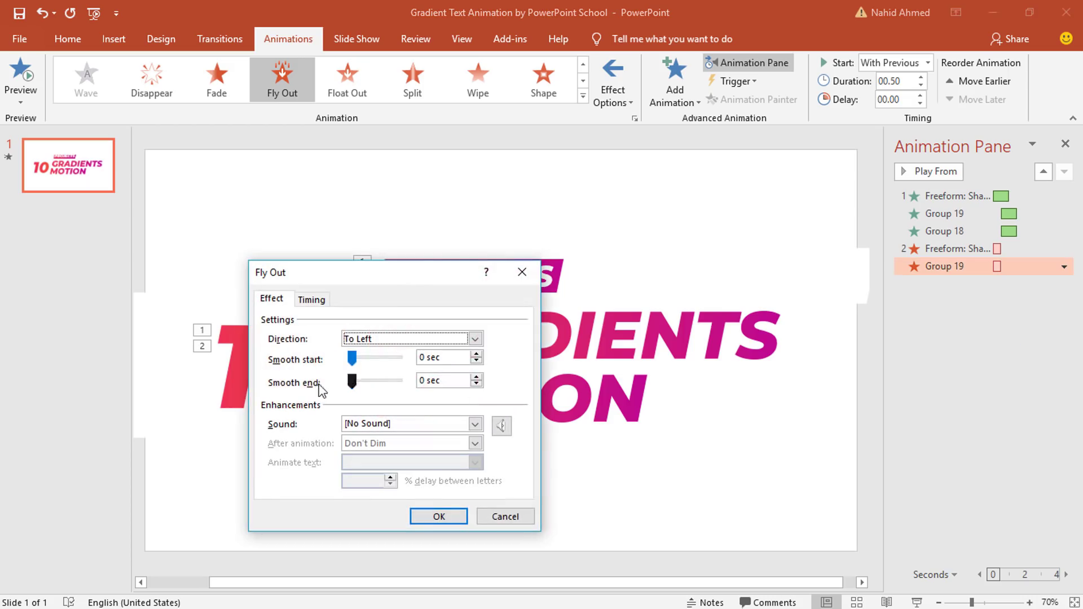
{"action": "left_click", "coordinate": [352, 357]}
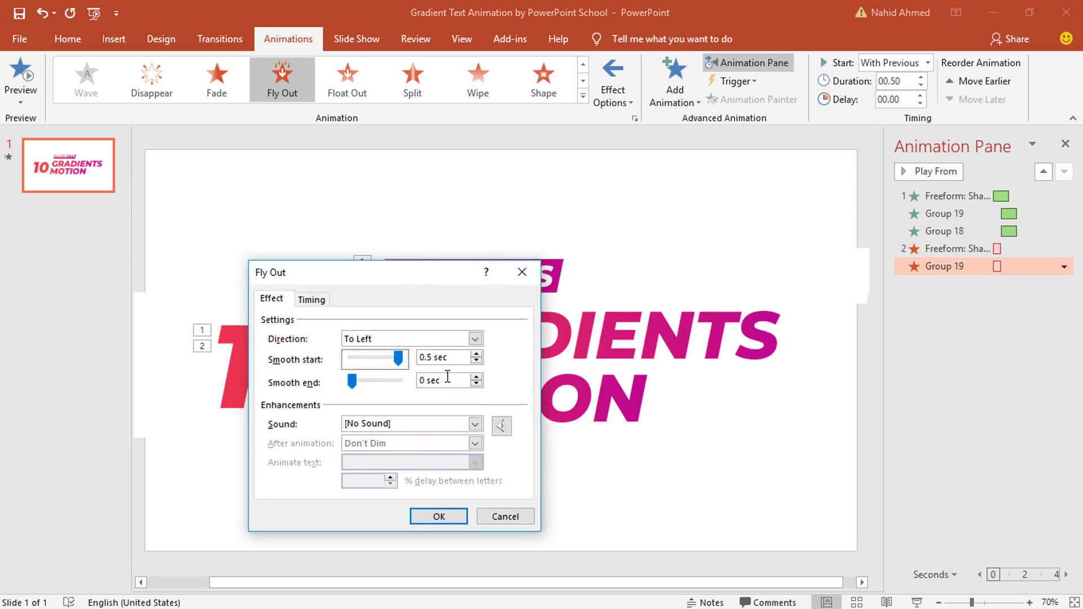
{"action": "left_click", "coordinate": [440, 515]}
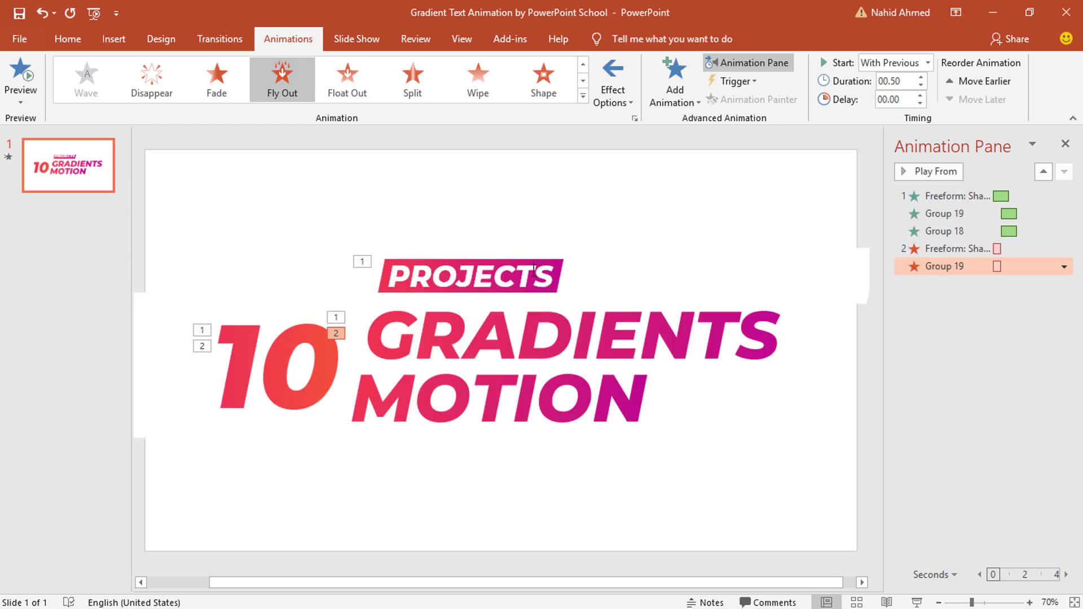
Add a Fly Out exit to the right on the PROJECTS label
{"action": "left_click", "coordinate": [562, 264]}
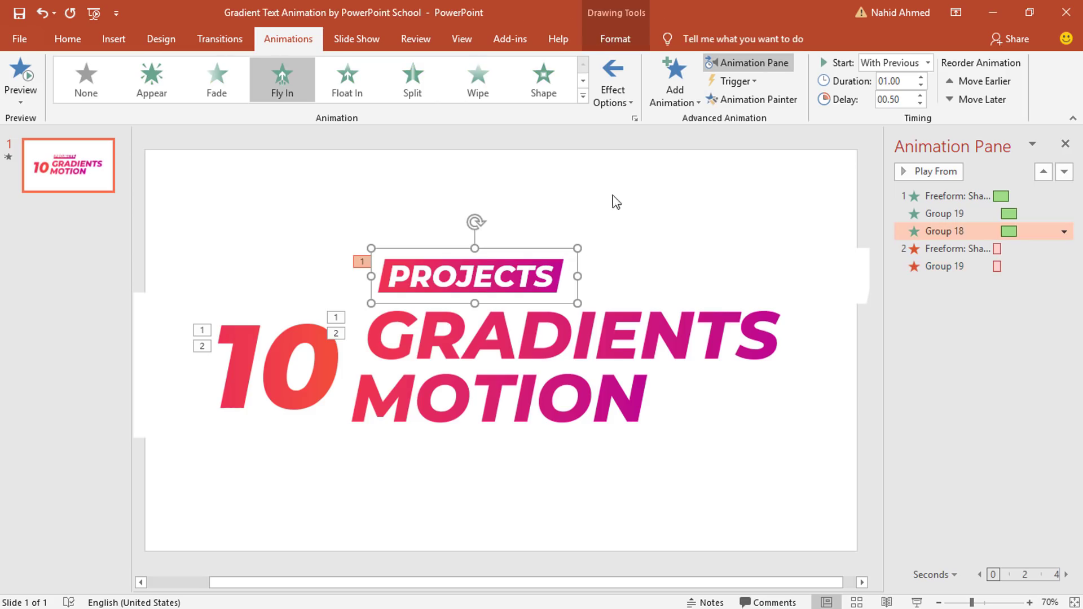
{"action": "left_click", "coordinate": [669, 67]}
{"action": "scroll", "coordinate": [744, 229], "scroll_direction": "down", "scroll_amount": 3}
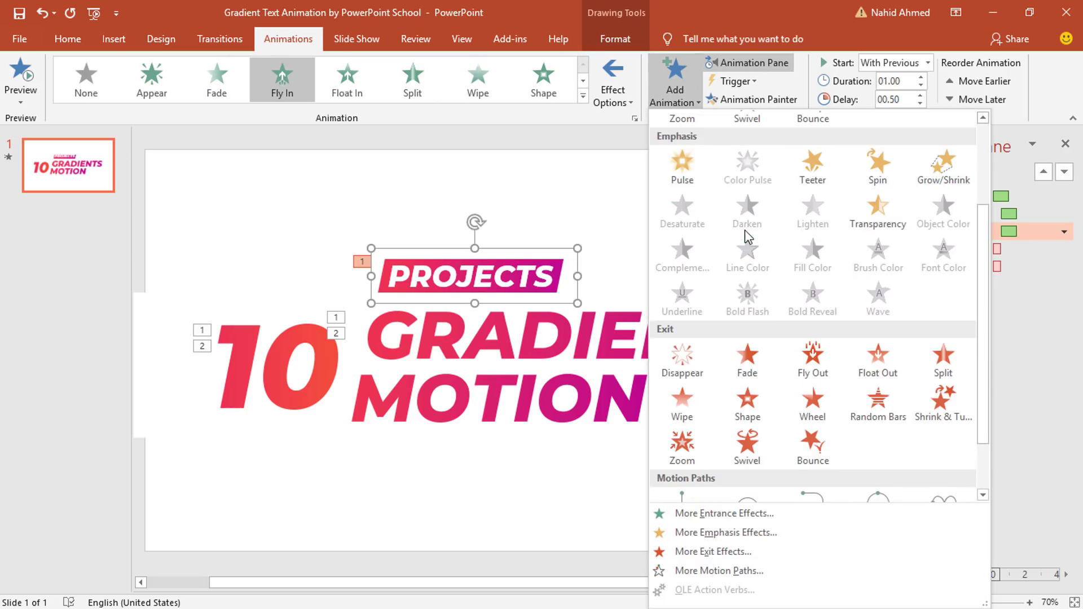
{"action": "left_click", "coordinate": [814, 363]}
{"action": "left_click", "coordinate": [614, 90]}
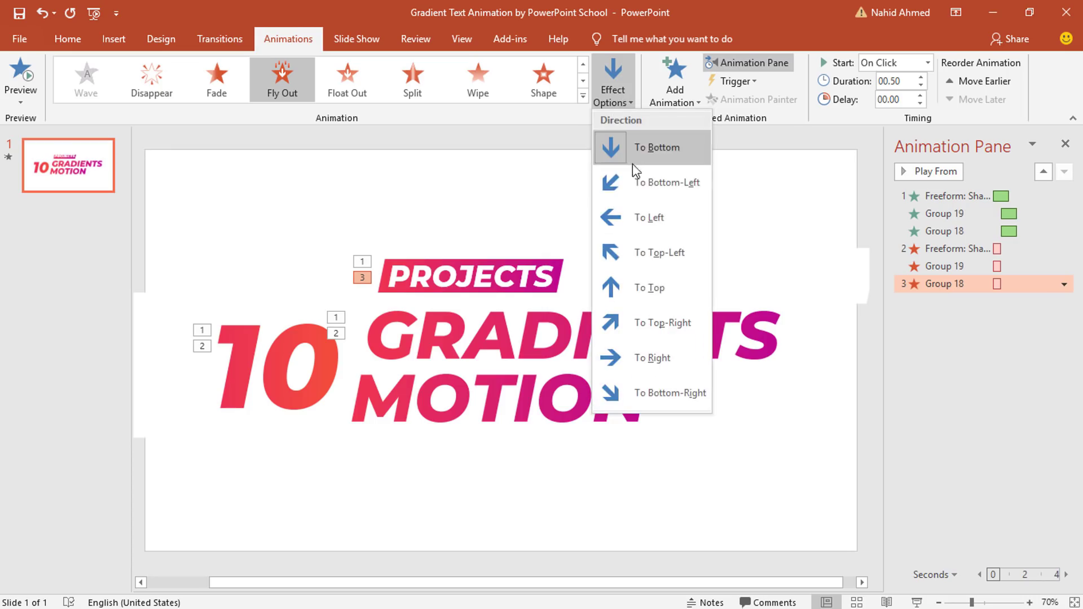
{"action": "left_click", "coordinate": [663, 369]}
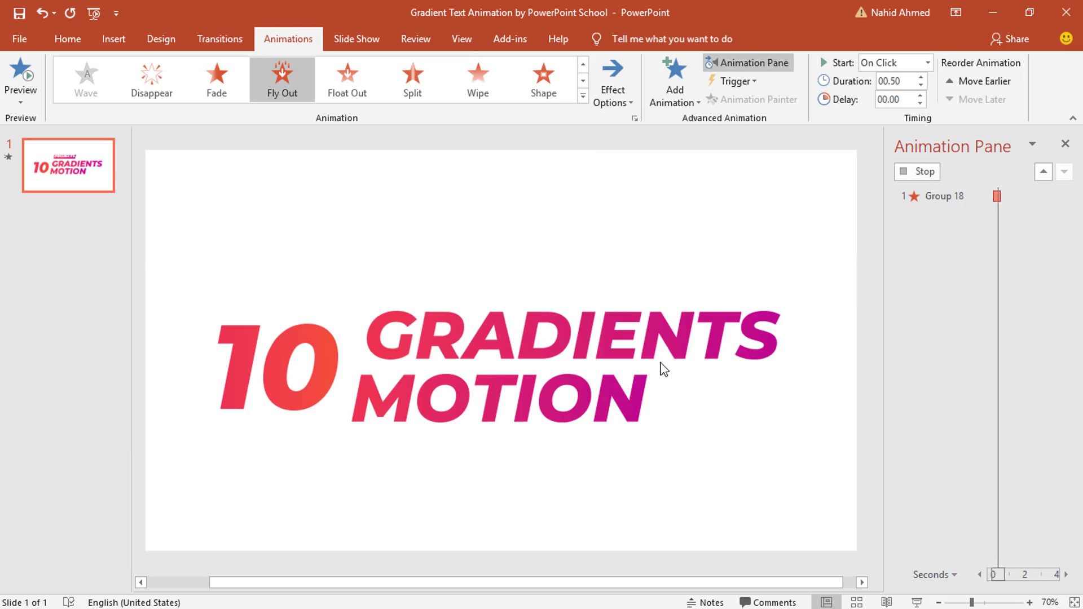
Start the PROJECTS exit With Previous, close the Animation Pane, and play the slide show
{"action": "left_click", "coordinate": [926, 62]}
{"action": "left_click", "coordinate": [915, 96]}
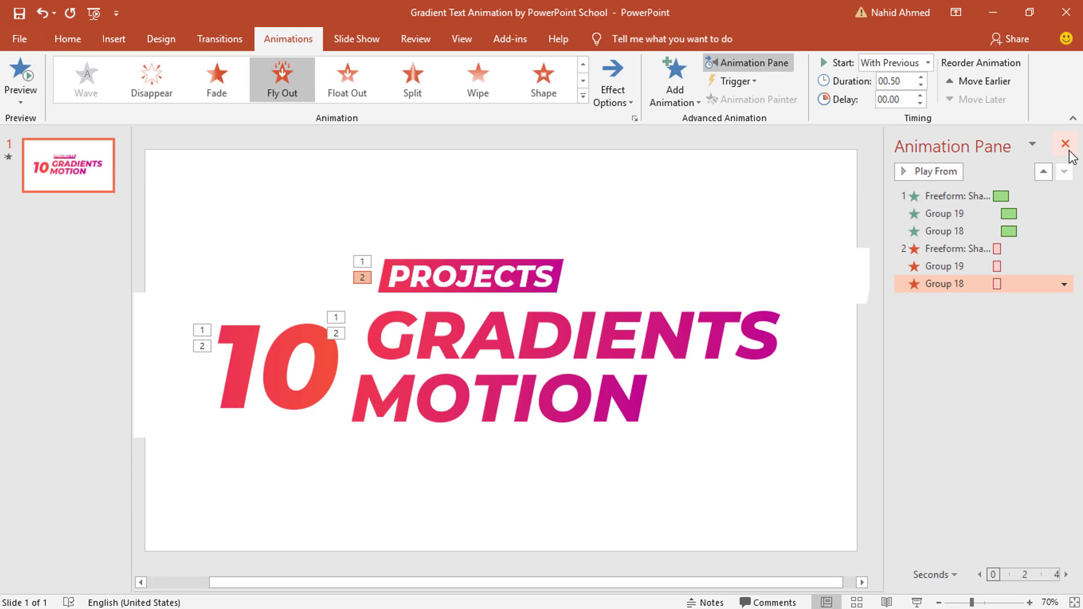
{"action": "left_click", "coordinate": [1066, 146]}
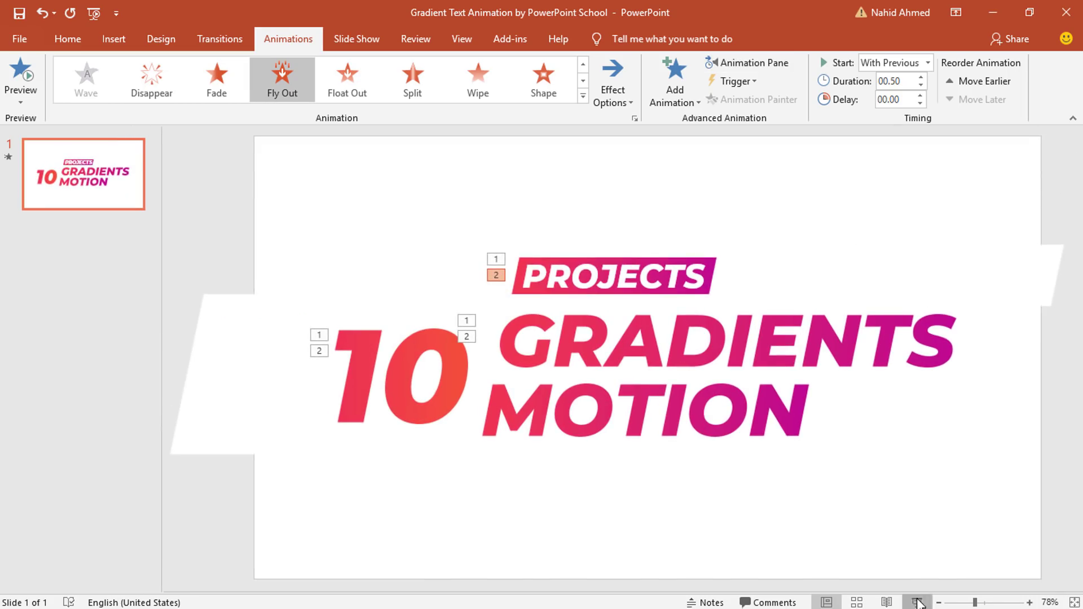
{"action": "left_click", "coordinate": [918, 603]}
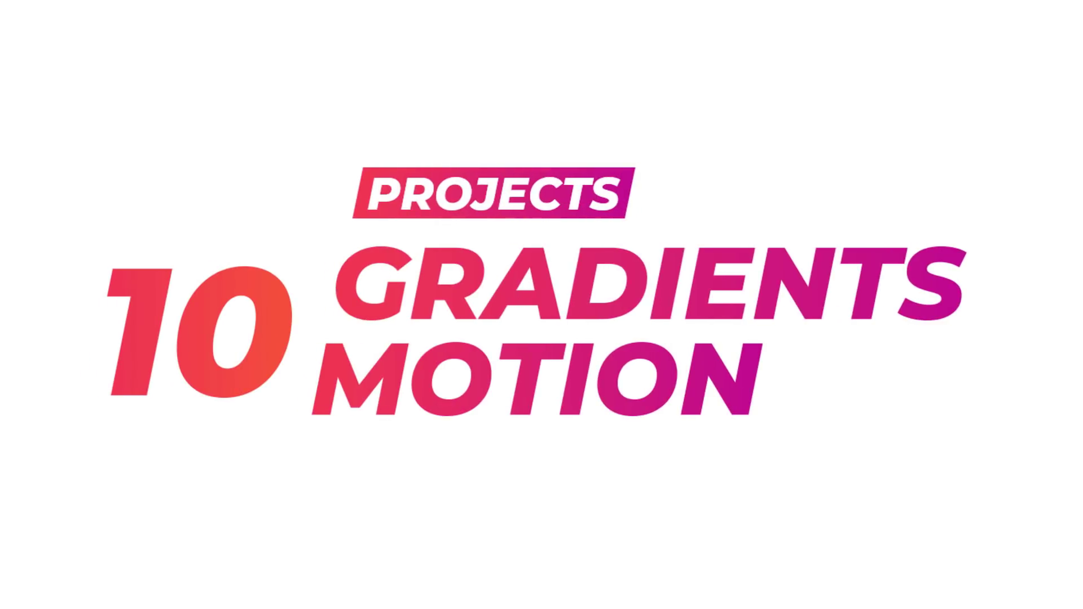